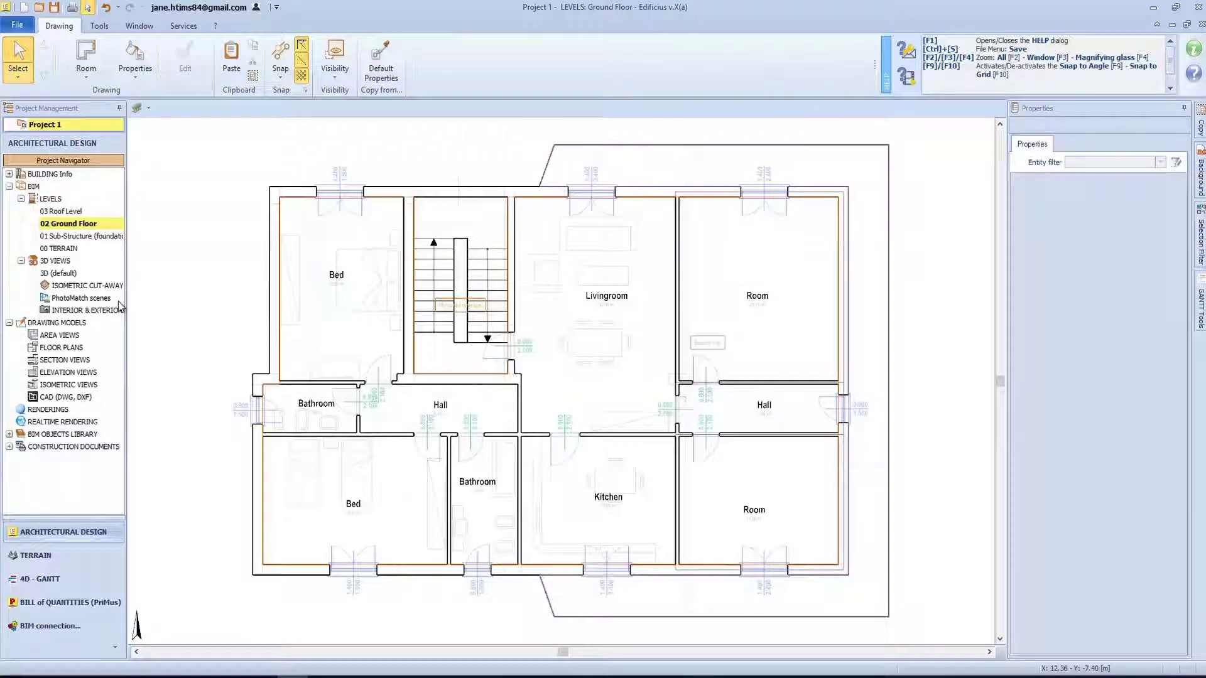
Switch from the Ground Floor plan to the house's default 3D view.
double_click(62, 273)
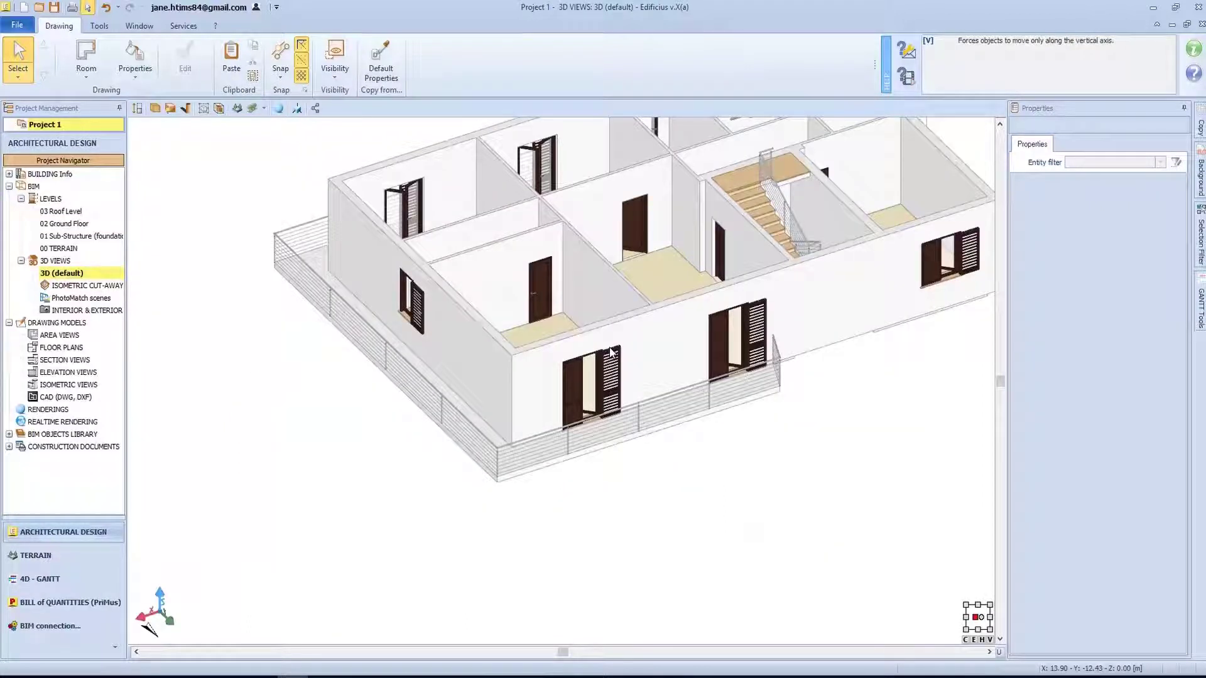
left_click(156, 109)
left_click(179, 126)
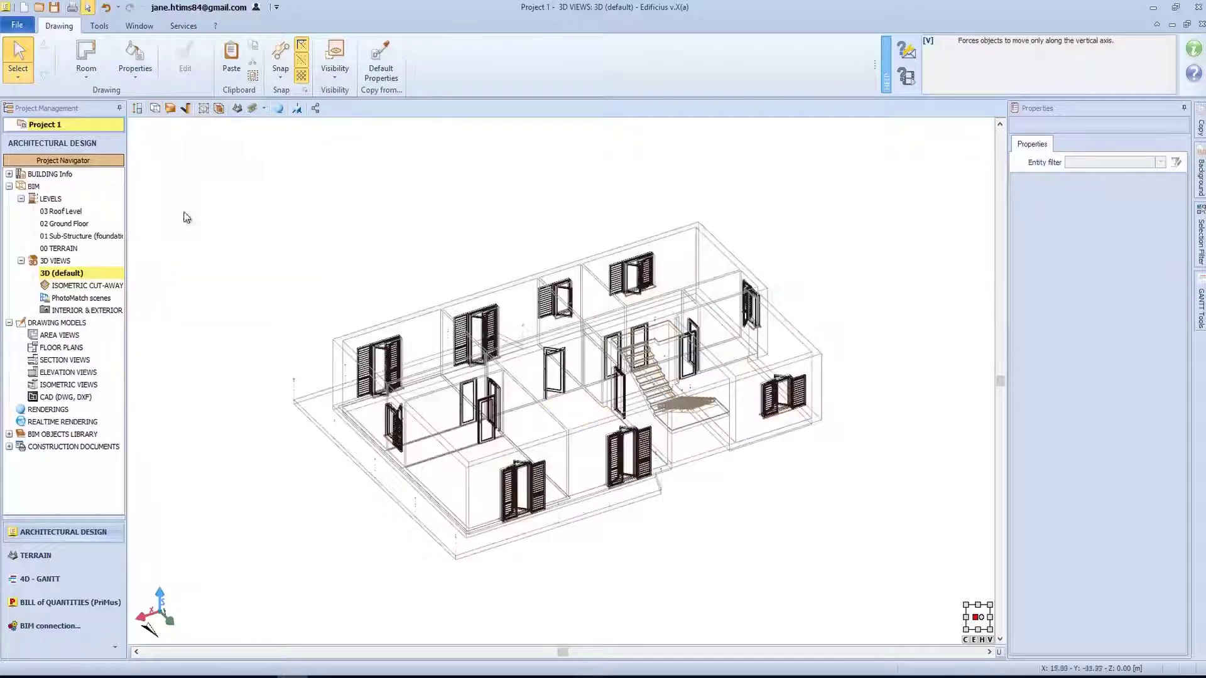
left_click(155, 109)
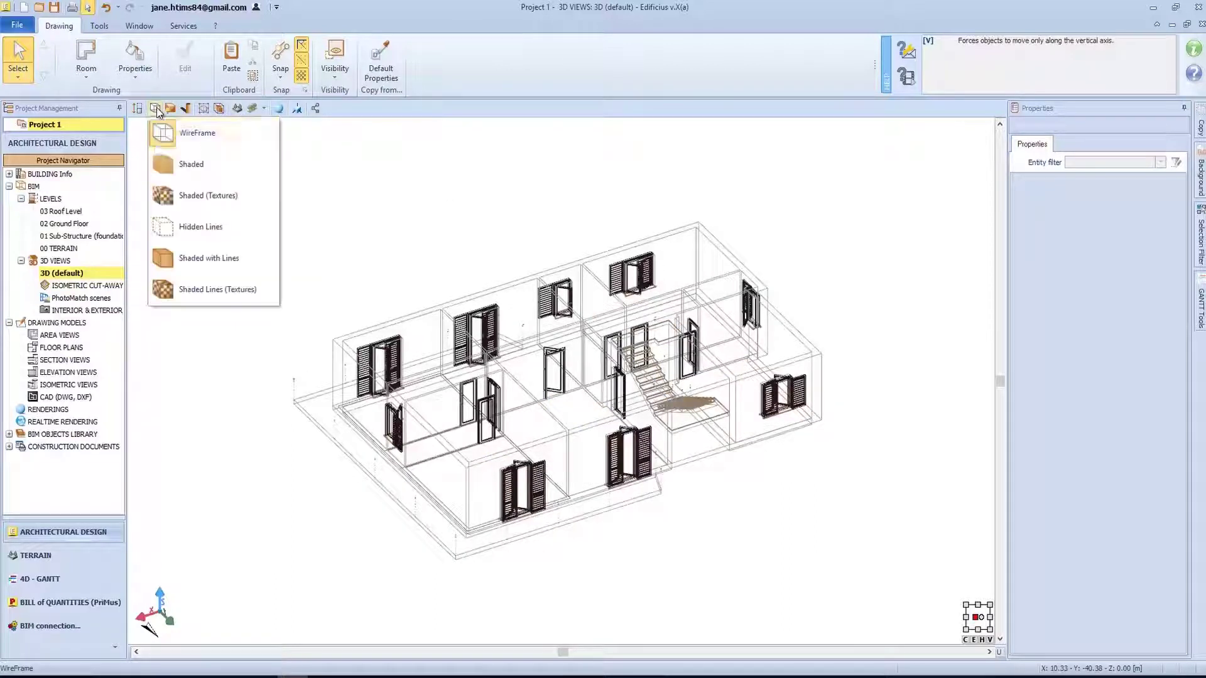
left_click(157, 164)
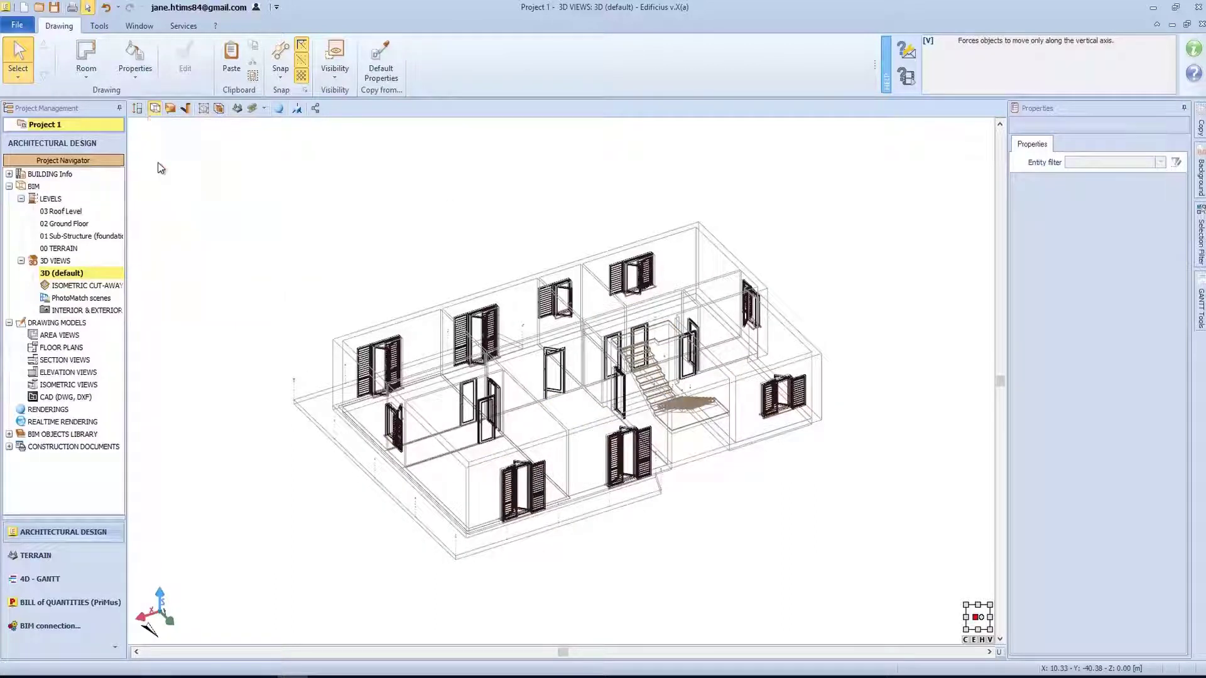
left_click(155, 108)
left_click(167, 196)
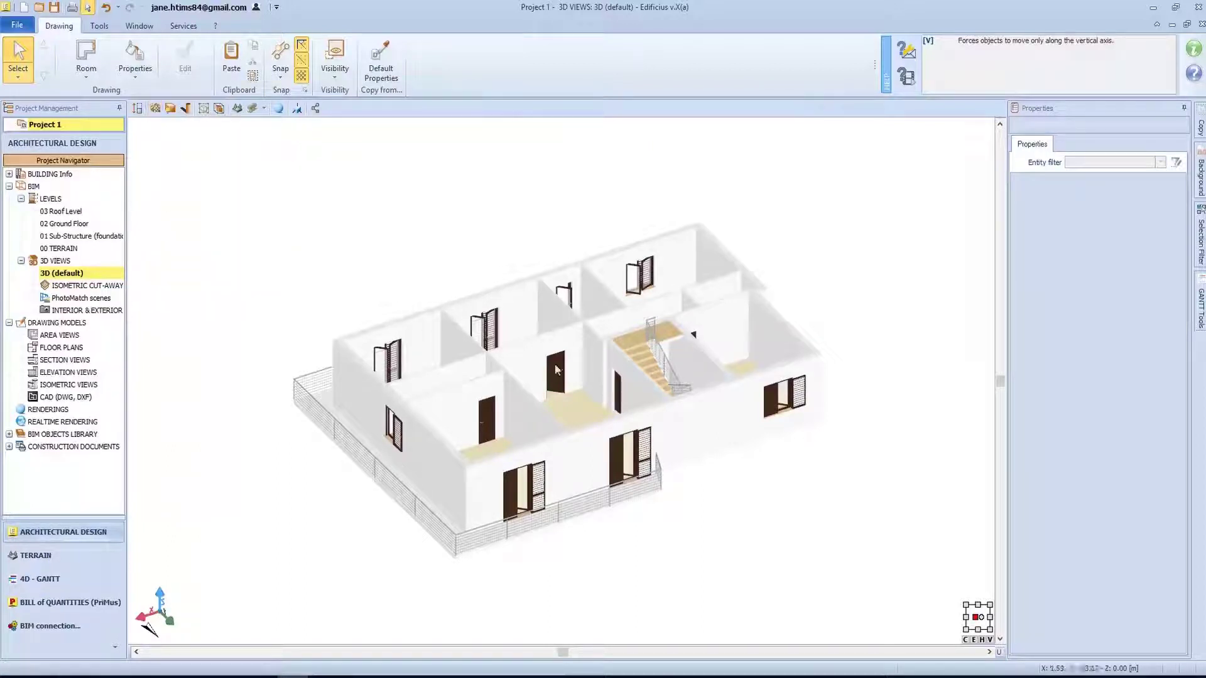
middle_click_drag(573, 371, 487, 371)
scroll(496, 370, "up", 5)
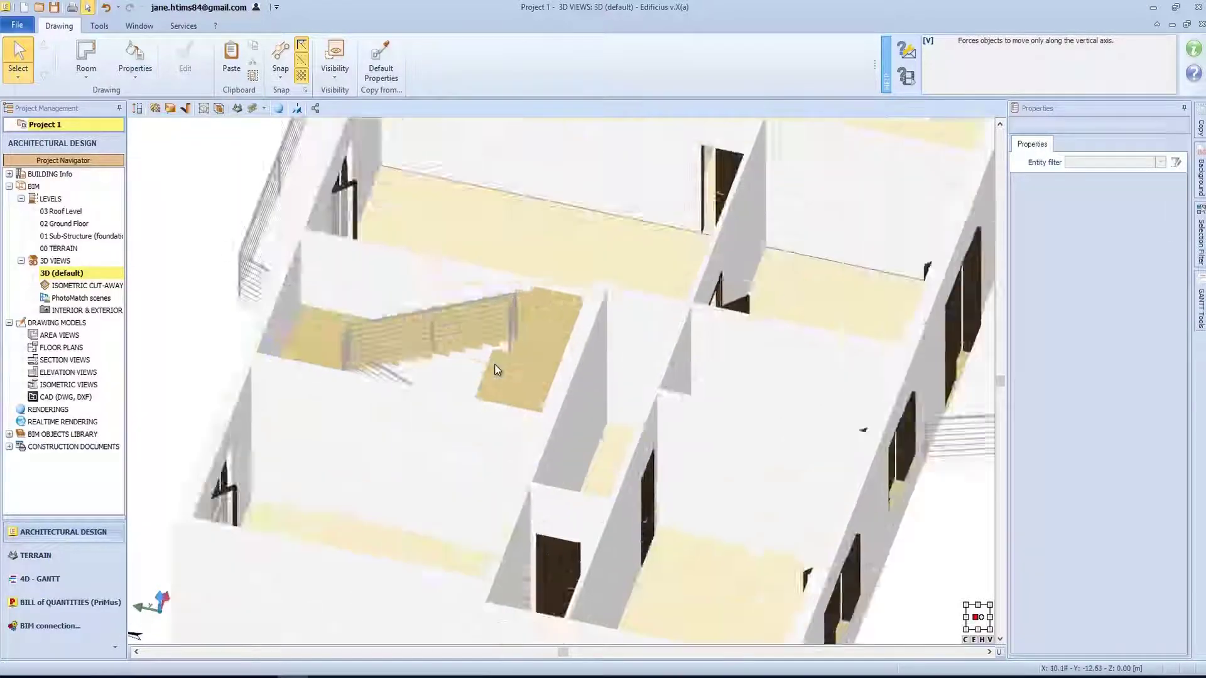
scroll(496, 371, "down", 5)
left_click(155, 108)
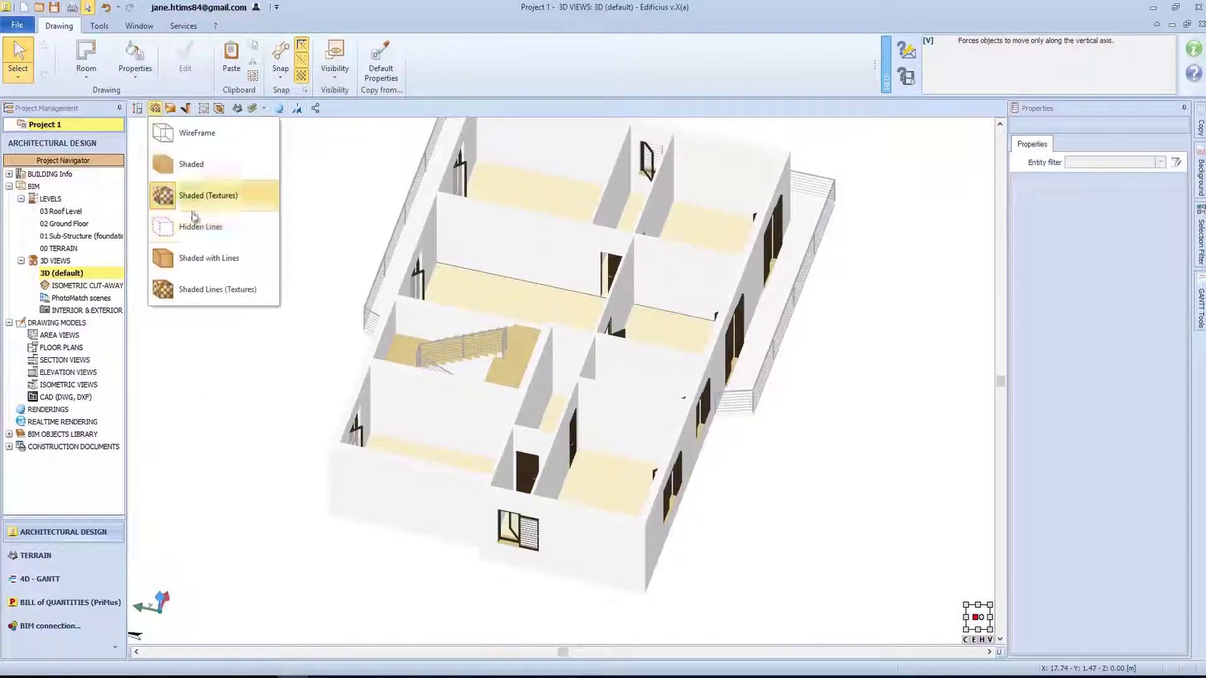
left_click(216, 230)
middle_click_drag(426, 378, 352, 293)
left_click(156, 108)
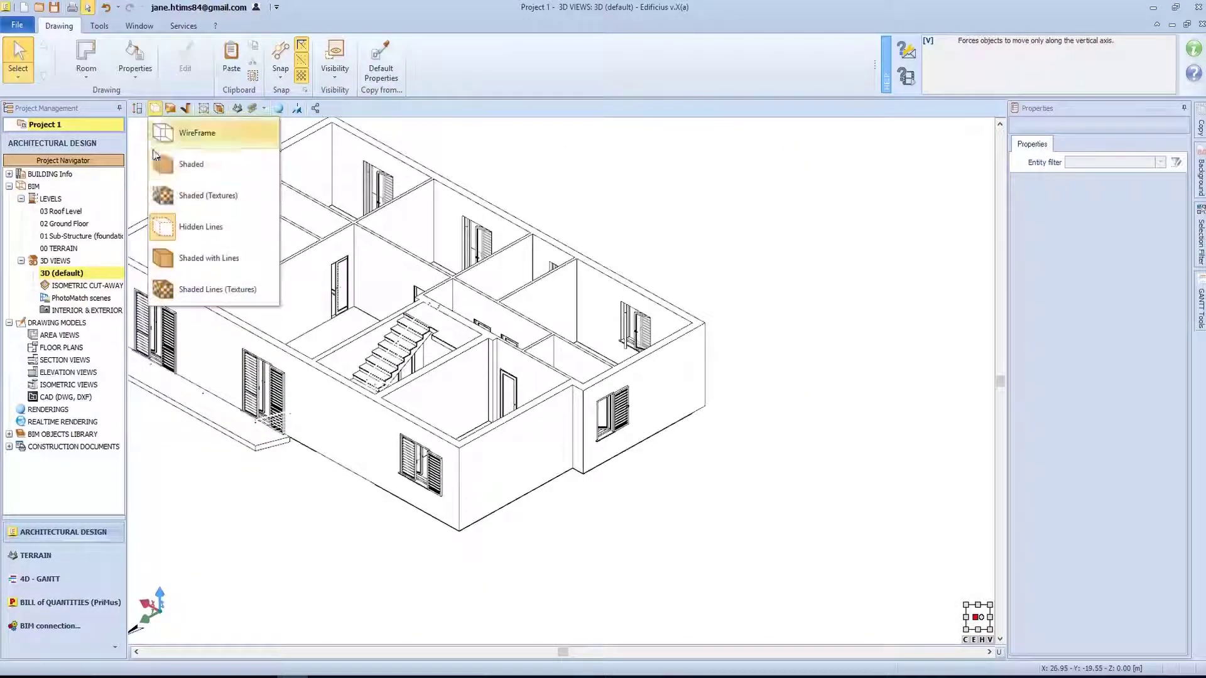
left_click(176, 257)
scroll(333, 355, "up", 6)
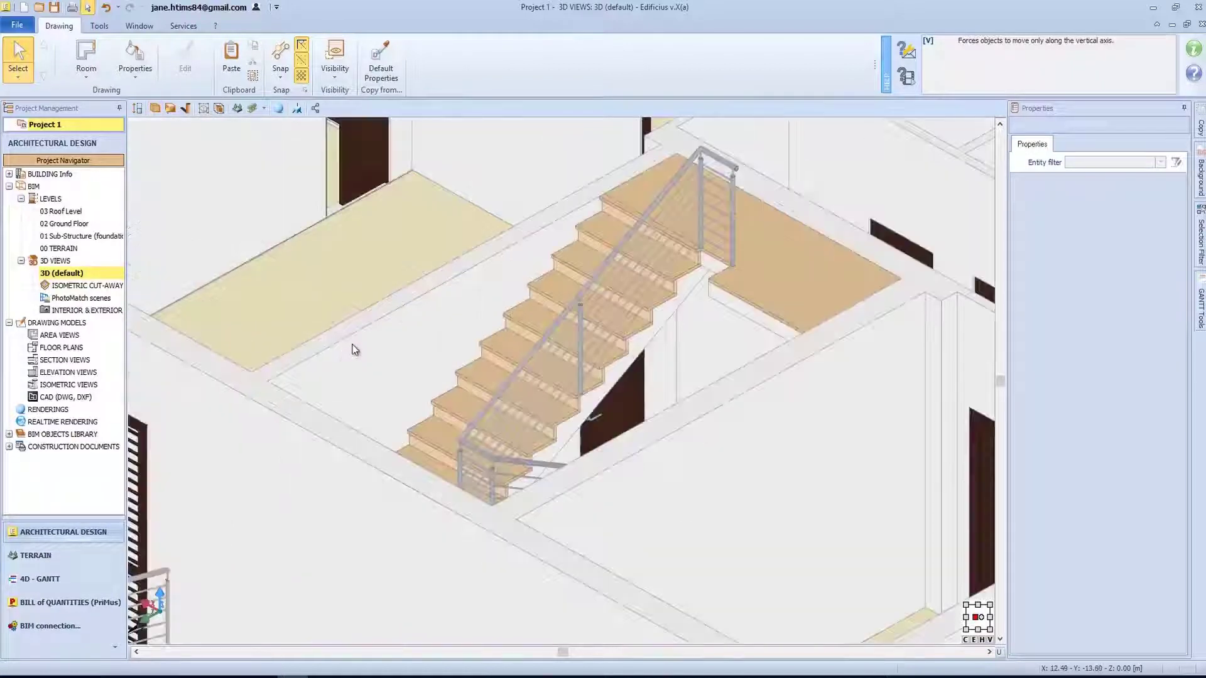
left_click(155, 109)
left_click(180, 292)
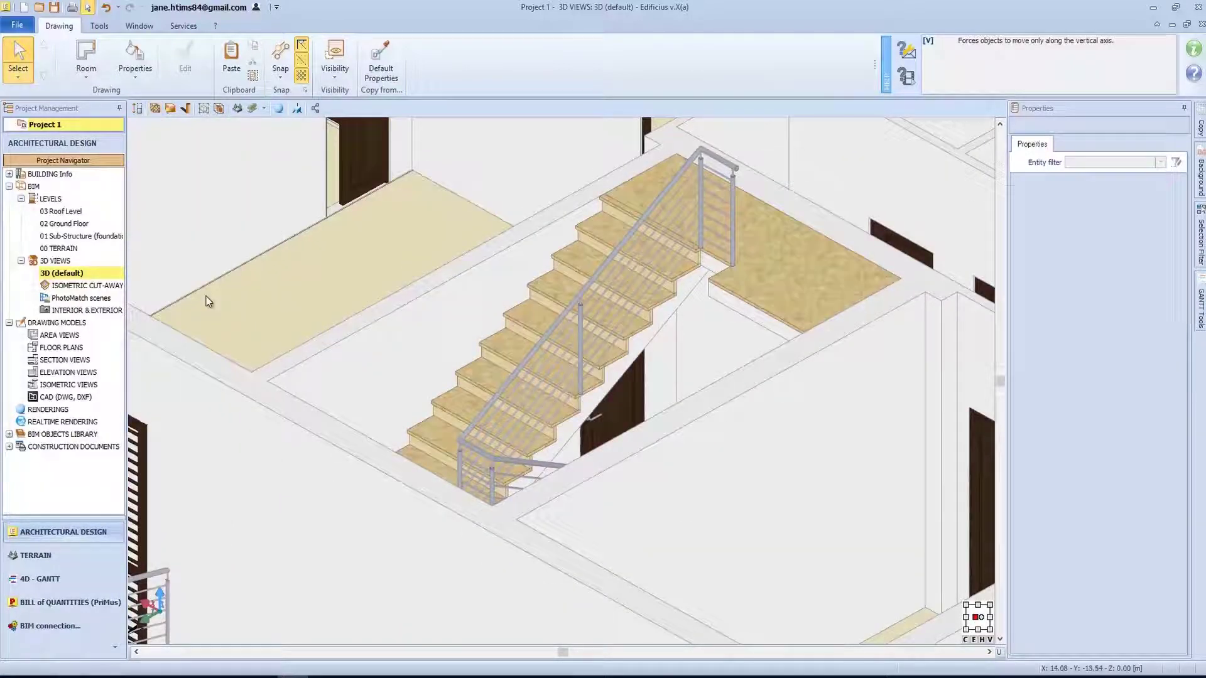
scroll(544, 408, "up", 3)
scroll(544, 408, "down", 5)
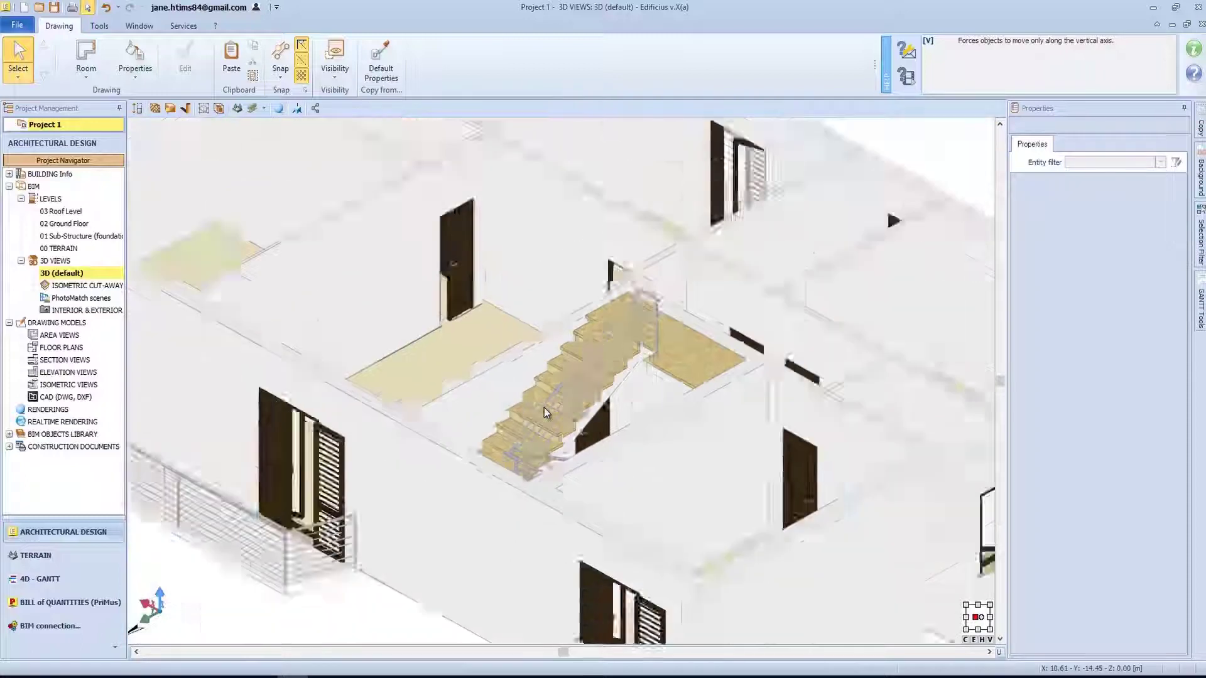
middle_click_drag(456, 441, 496, 442)
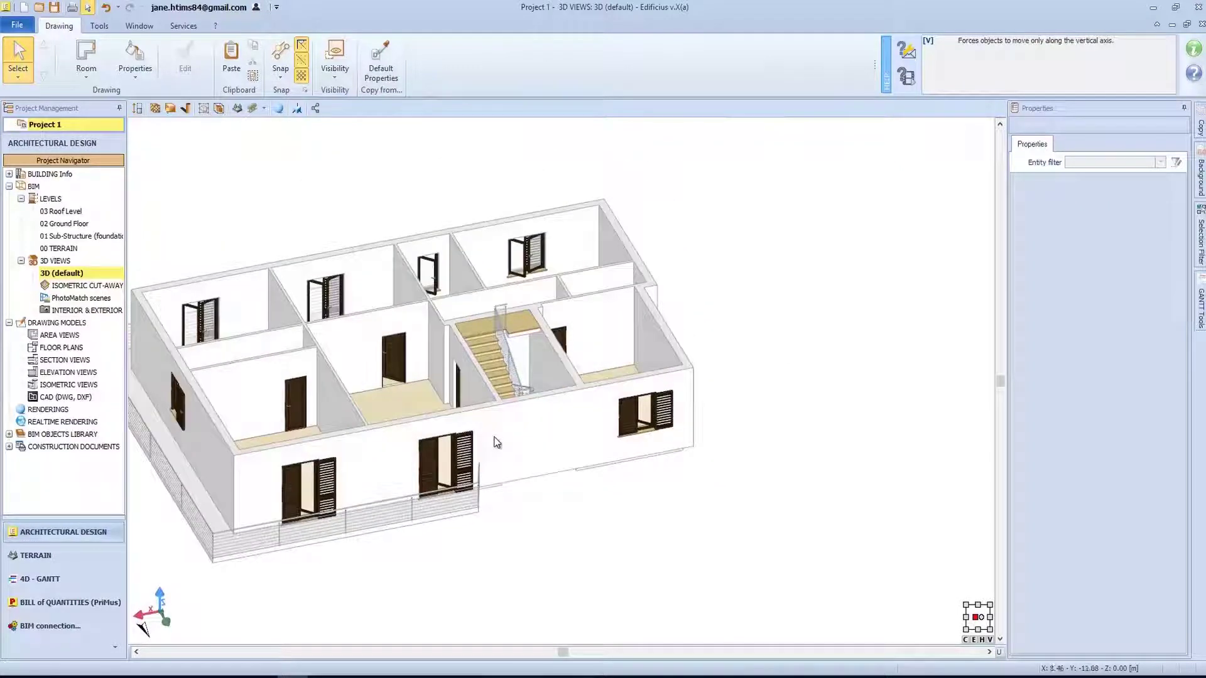
scroll(495, 442, "up", 2)
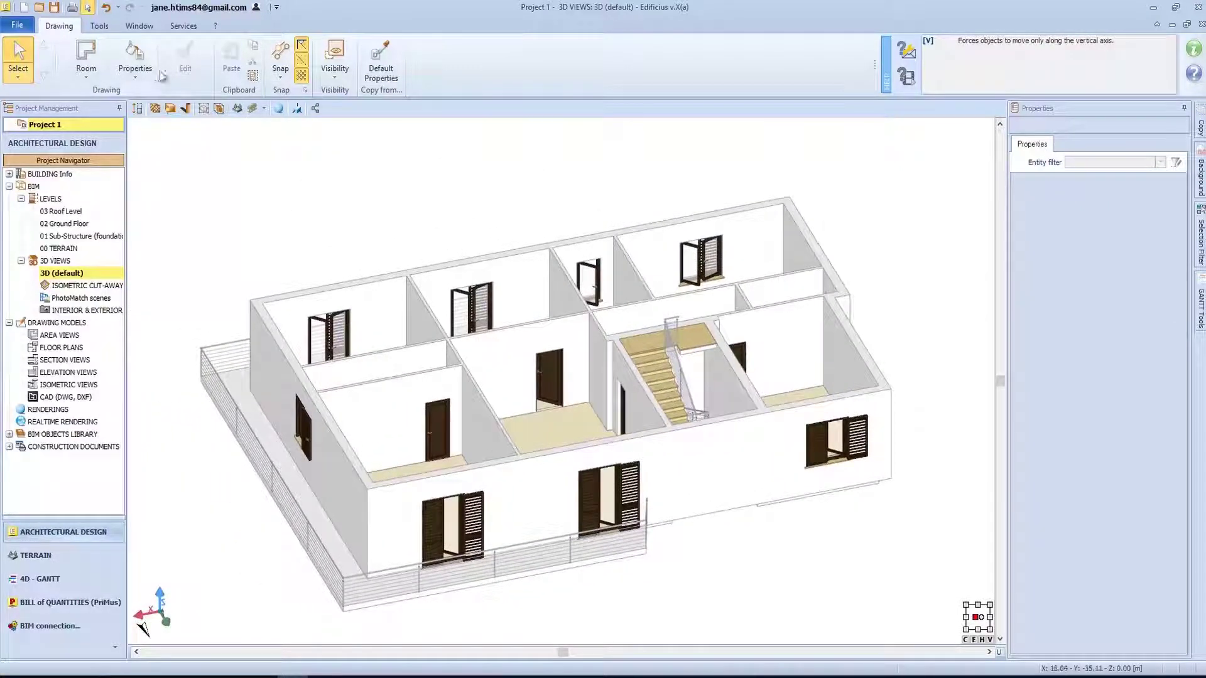
Open the materials library on the Plastering and painting category.
left_click(130, 70)
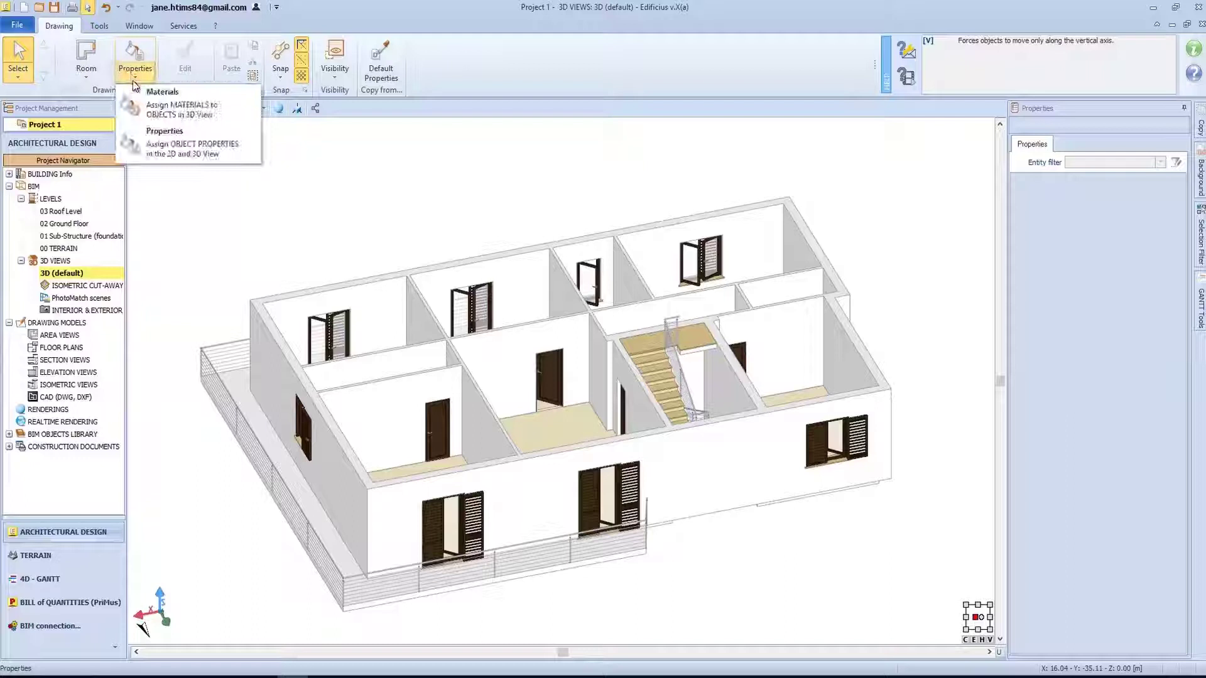
left_click(146, 112)
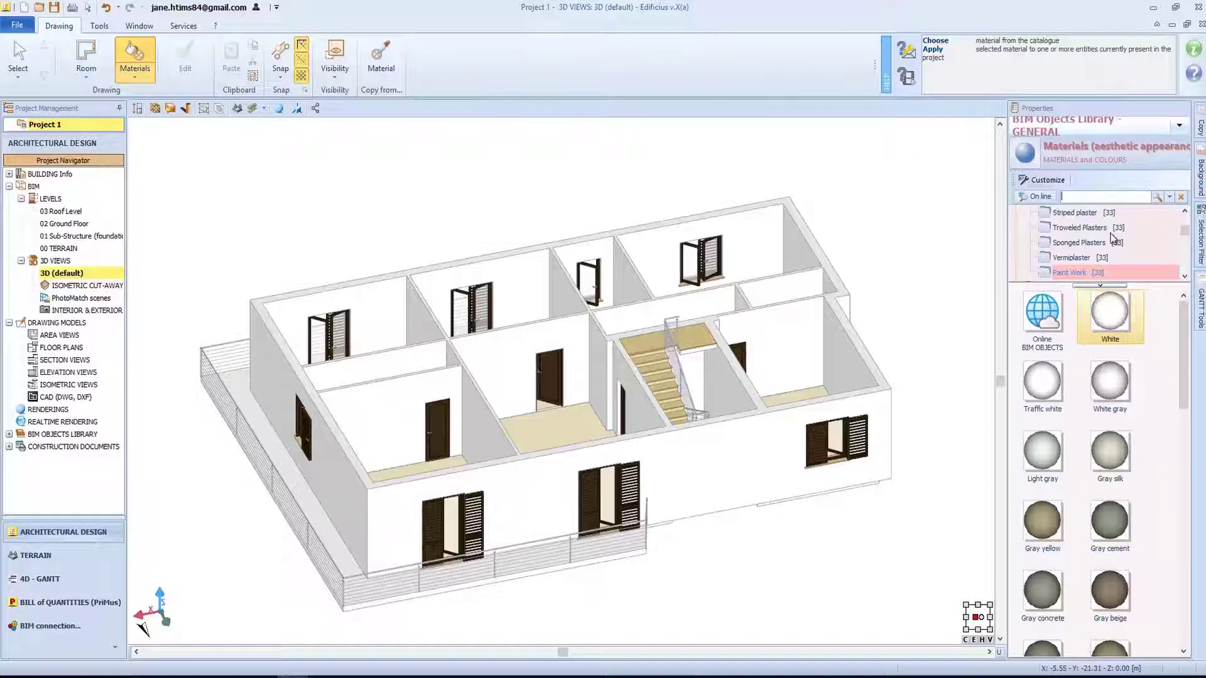
scroll(1113, 239, "down", 1)
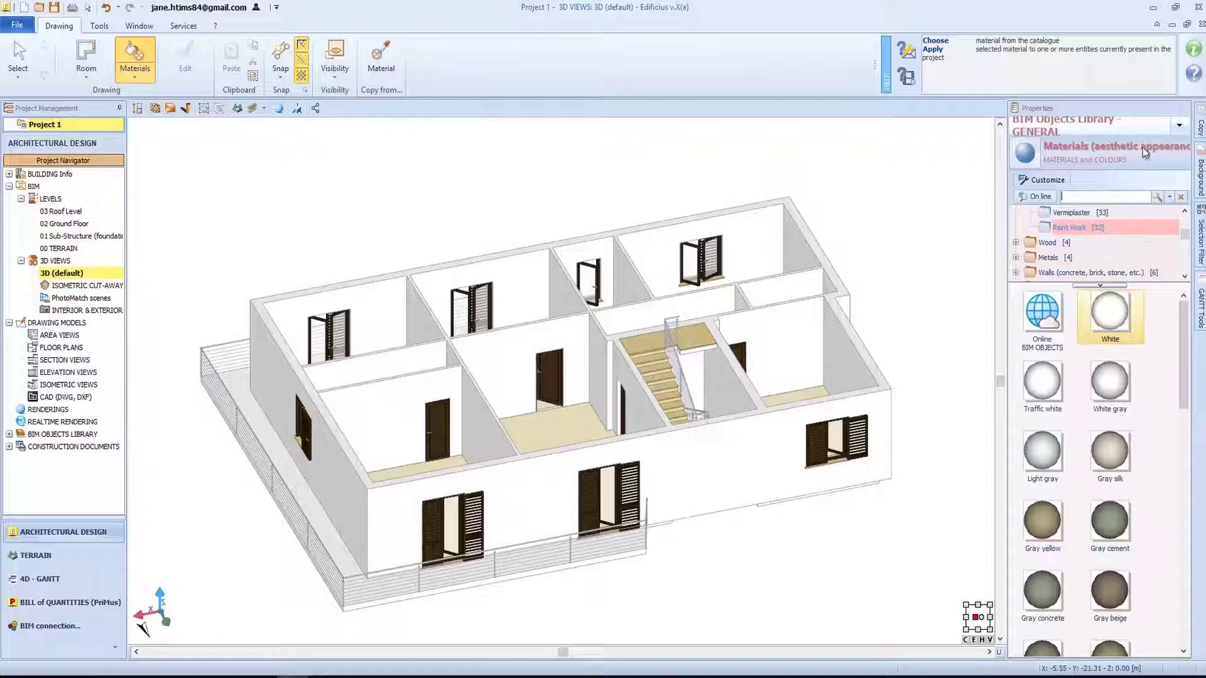
left_click(1048, 231)
scroll(1085, 246, "down", 1)
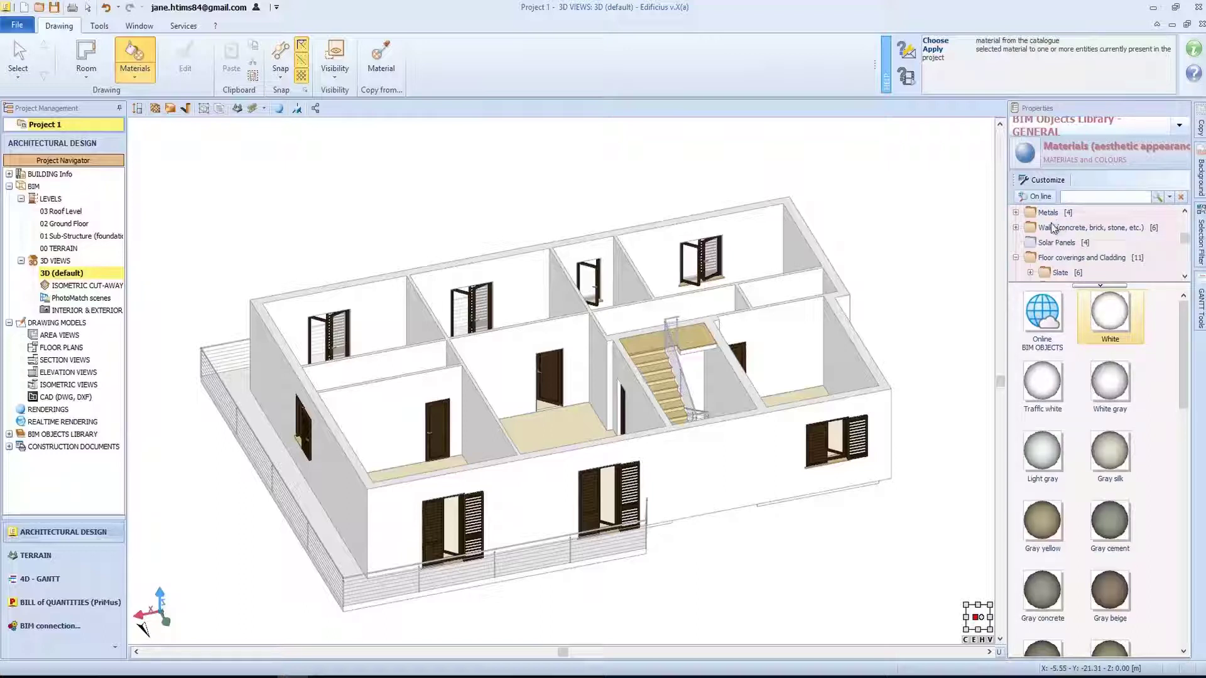
scroll(1051, 221, "down", 3)
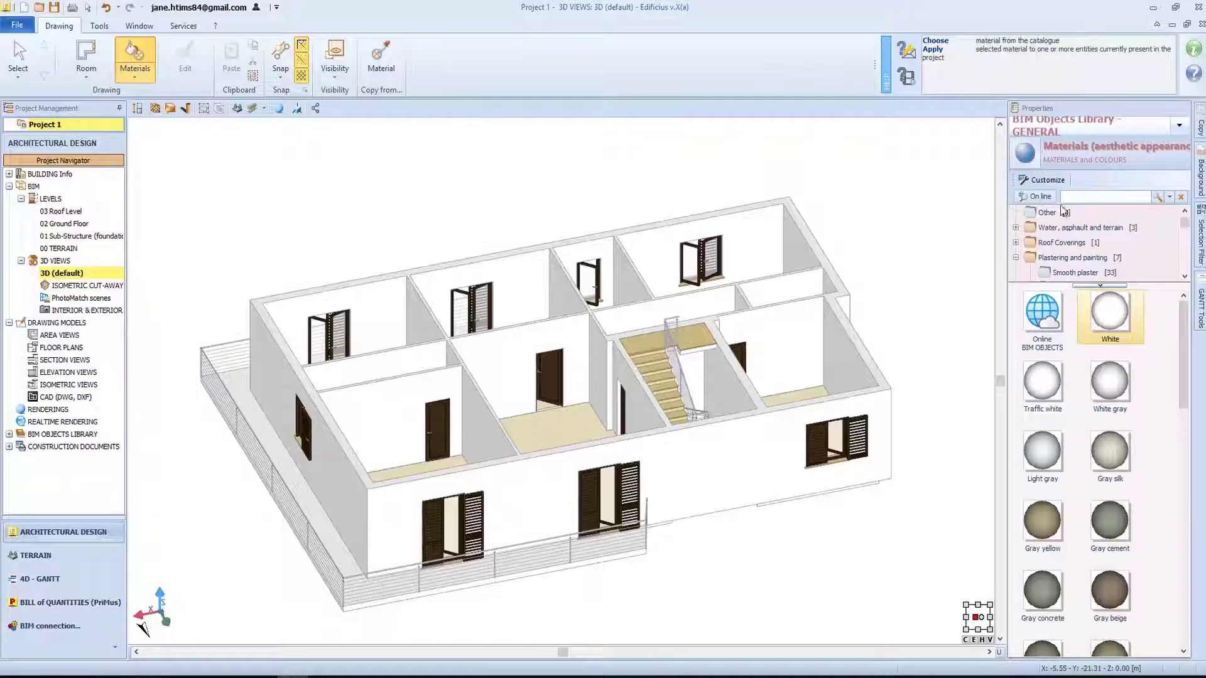
scroll(1054, 274, "down", 1)
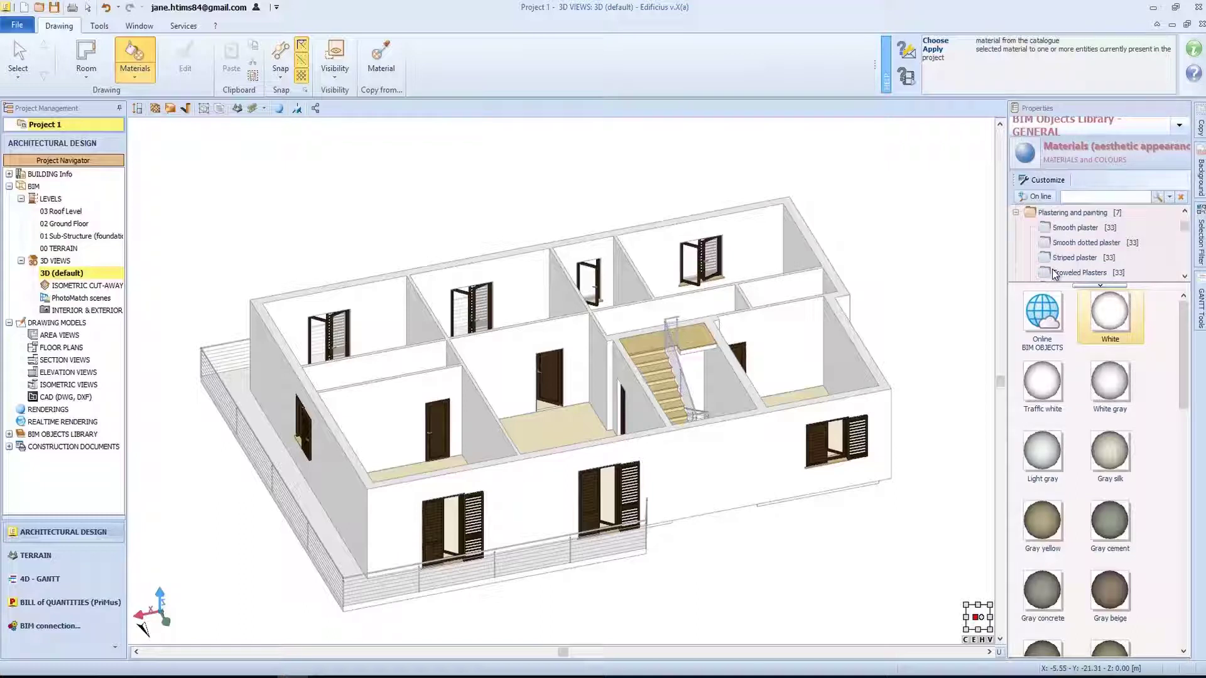
scroll(1103, 270, "down", 2)
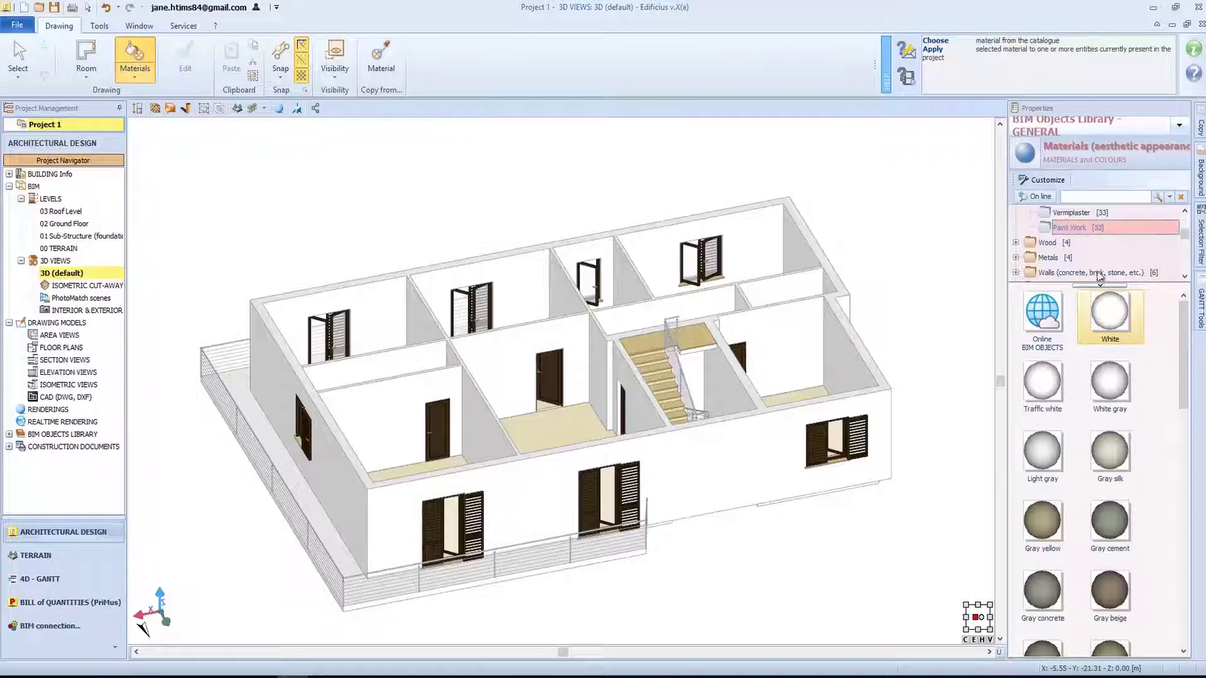
scroll(1045, 254, "up", 2)
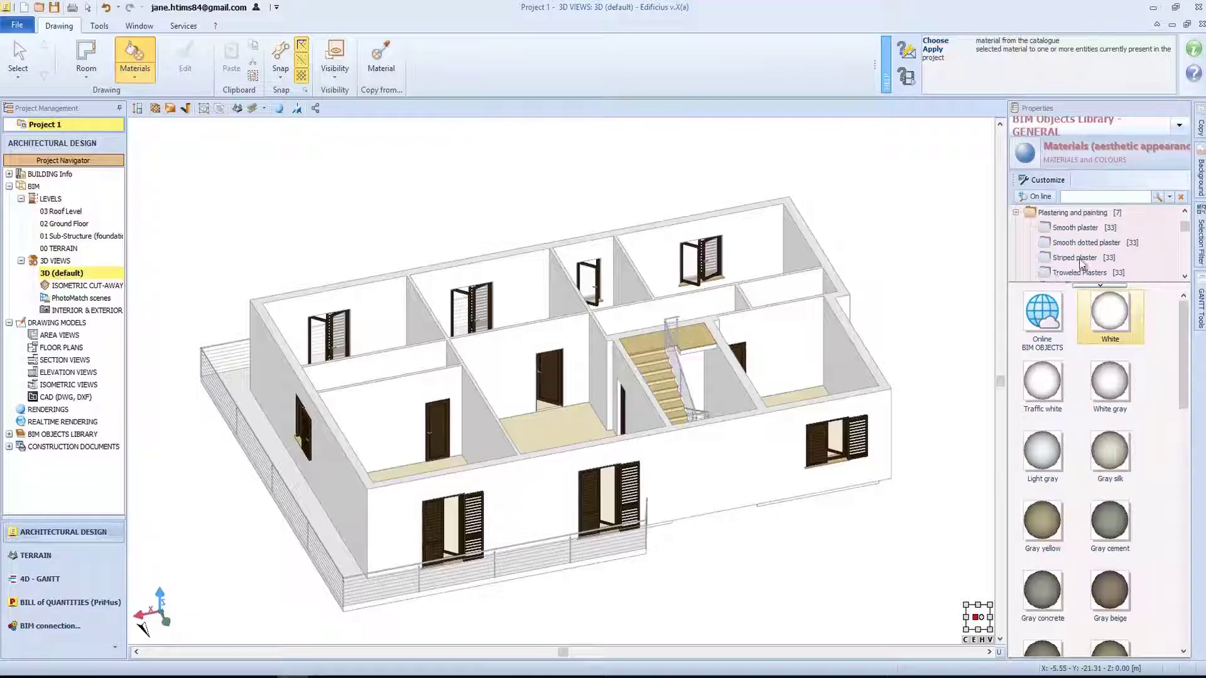
Show the Smooth dotted plaster finishes and choose Light Ivory.
left_click(1115, 244)
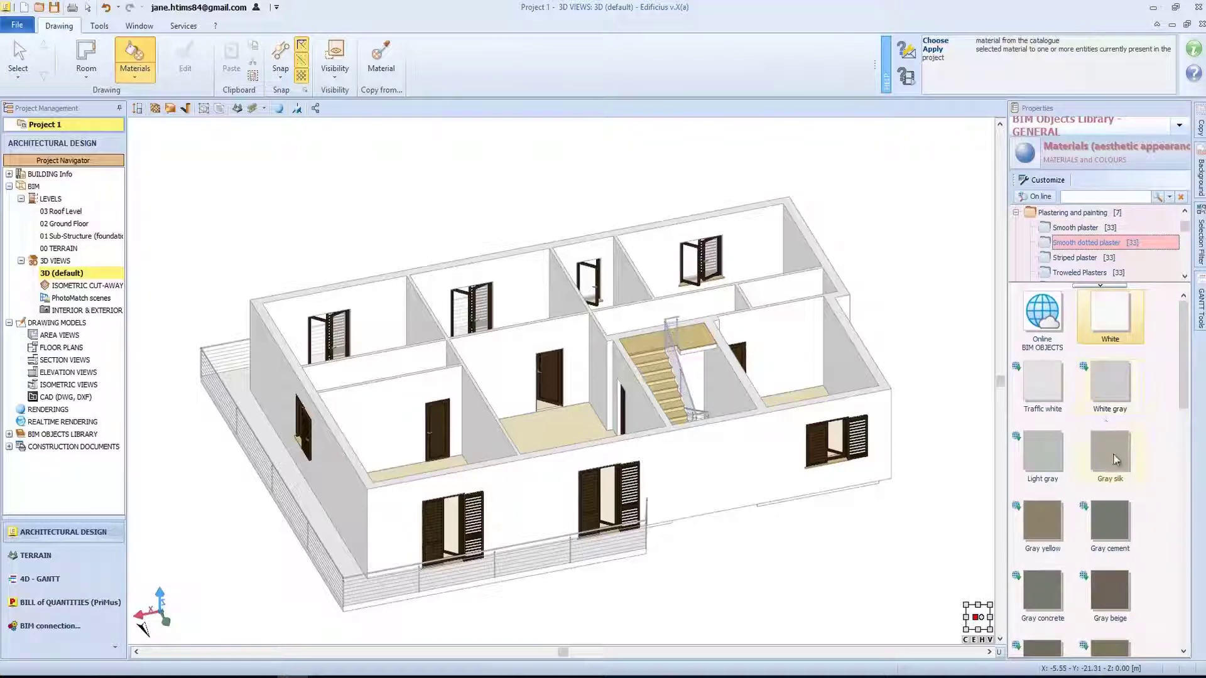
scroll(1110, 473, "down", 2)
scroll(1103, 496, "down", 3)
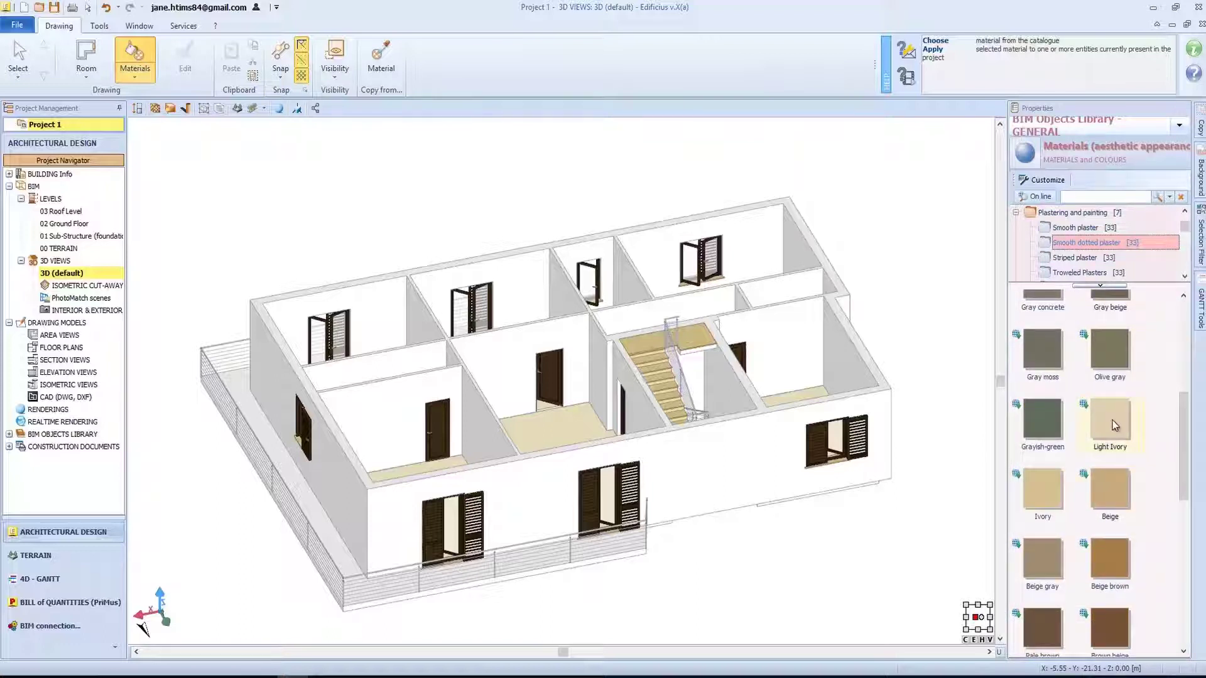
left_click(1111, 426)
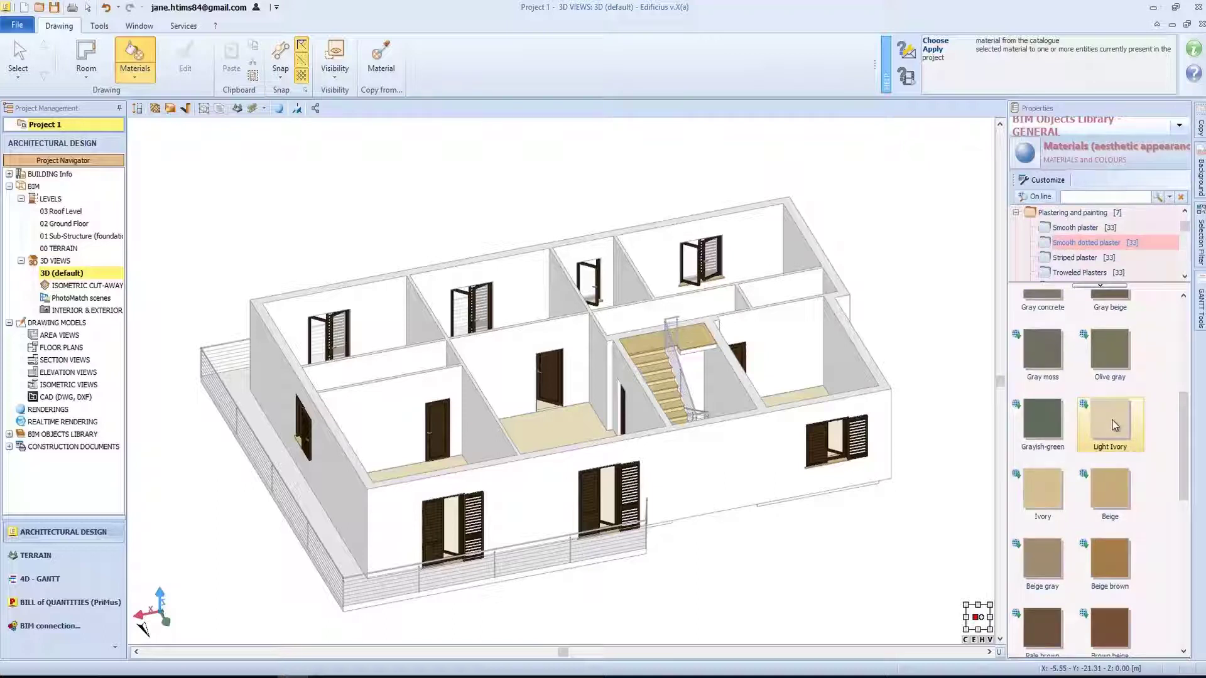
scroll(1109, 421, "up", 2)
scroll(1107, 477, "up", 1)
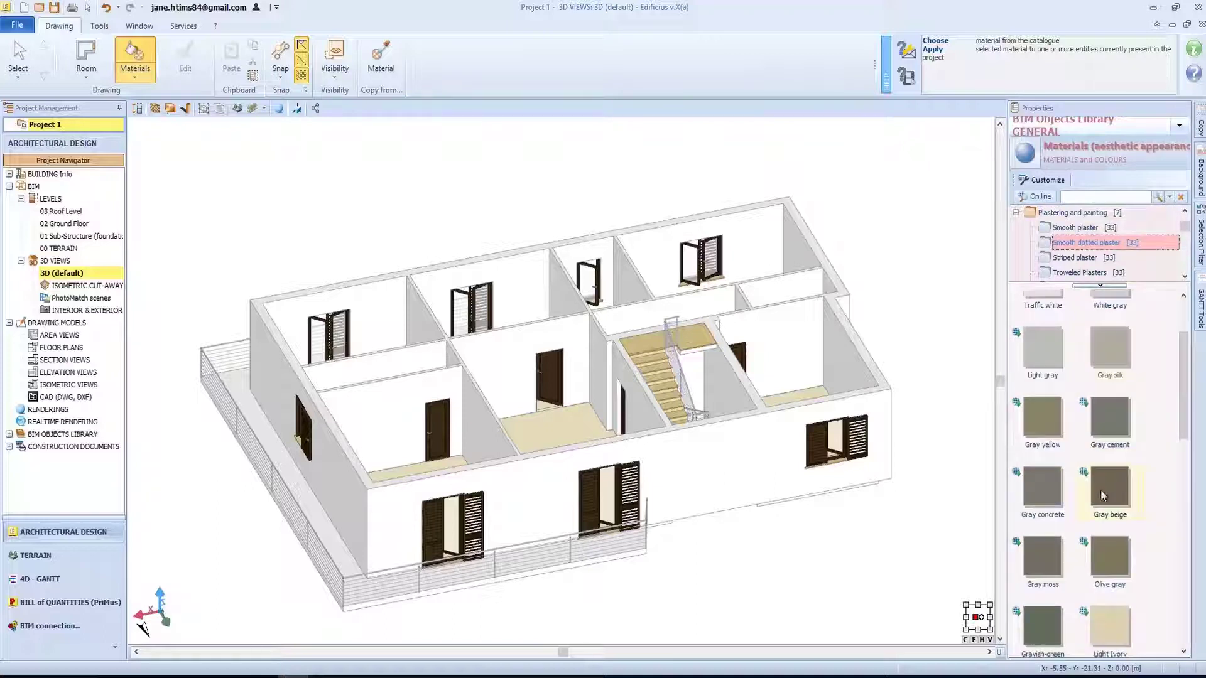
scroll(1105, 483, "down", 3)
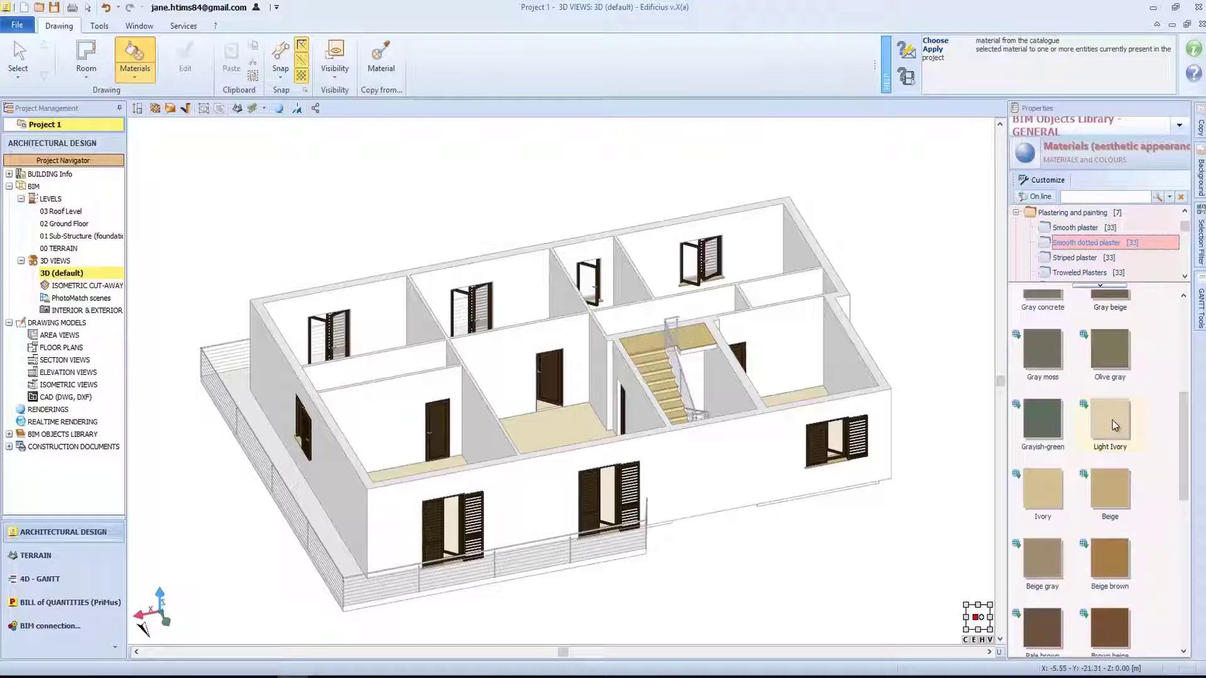
Apply Light Ivory to the middle room's back wall and both front wall sections.
left_click(1111, 426)
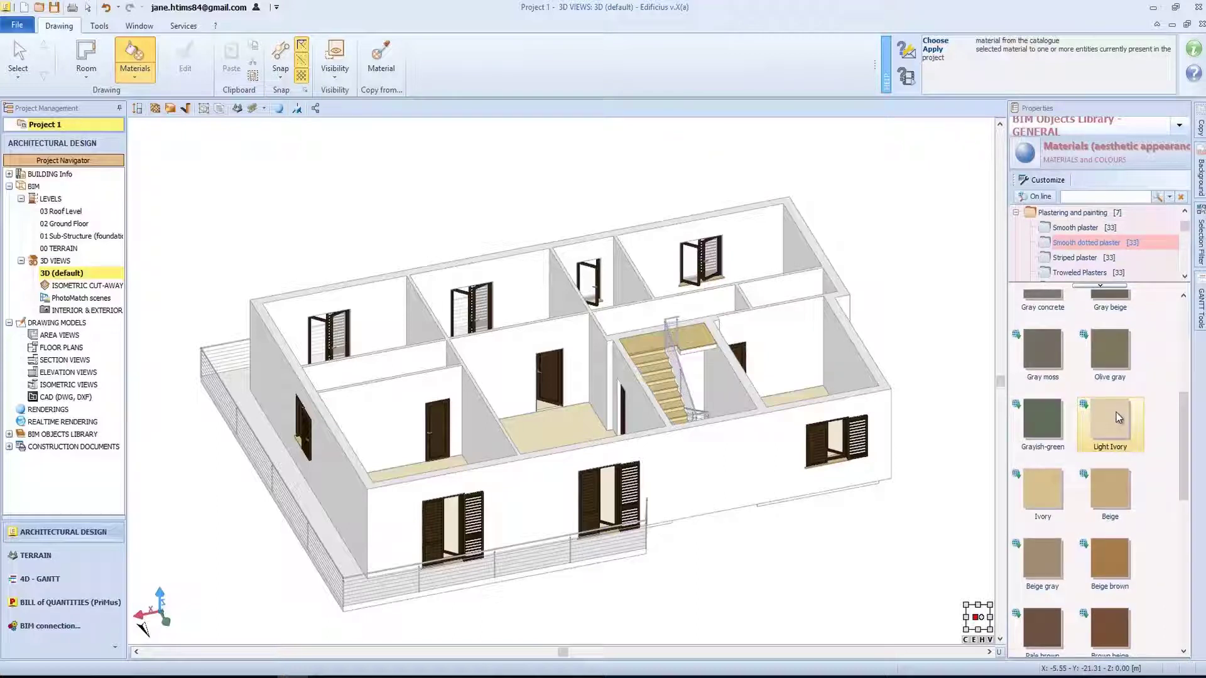
left_click(526, 387)
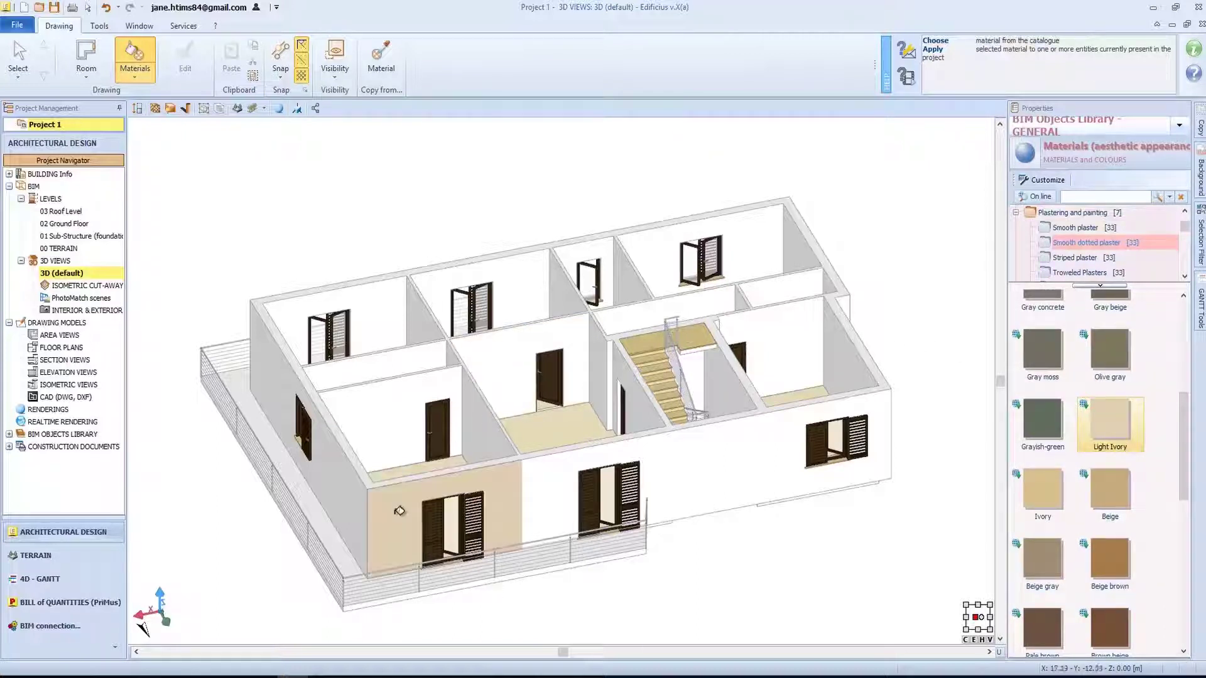
left_click(541, 498)
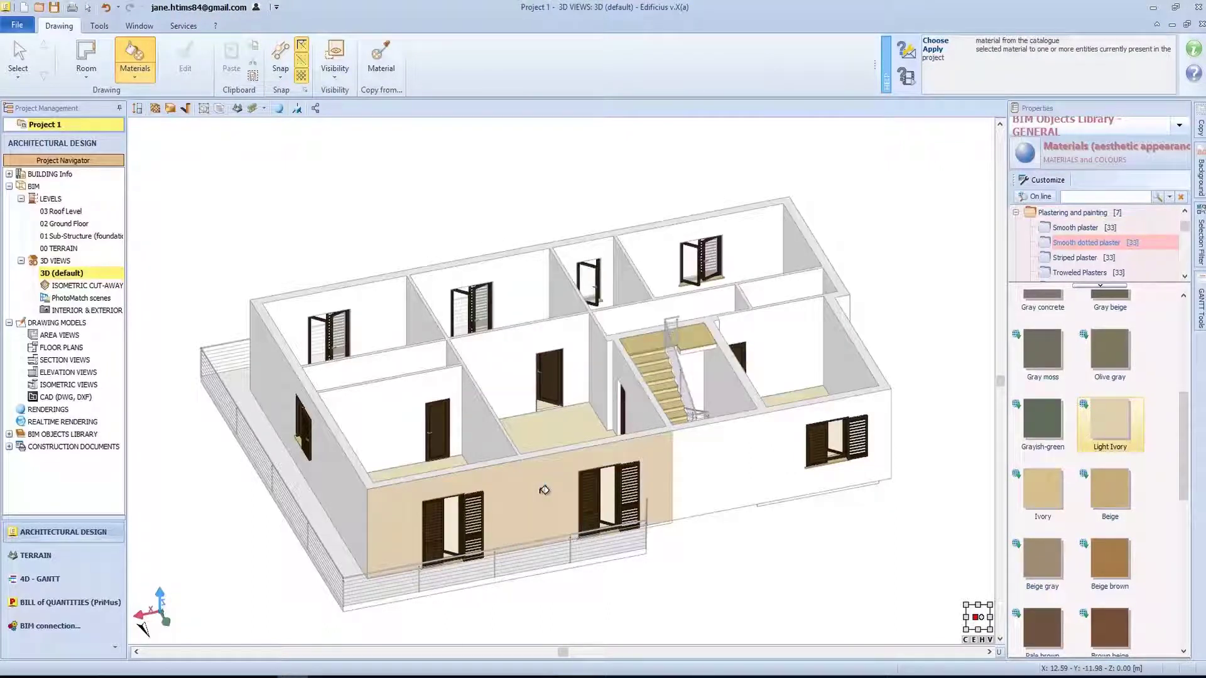
left_click(796, 443)
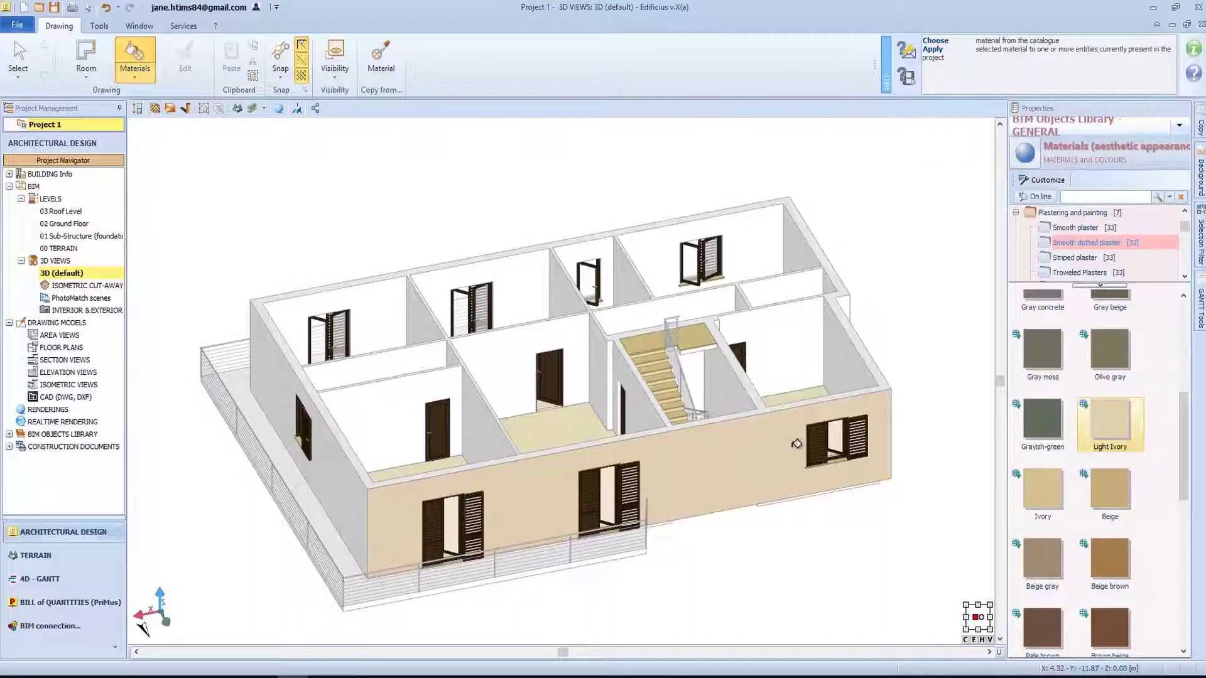
middle_click_drag(789, 419, 611, 532)
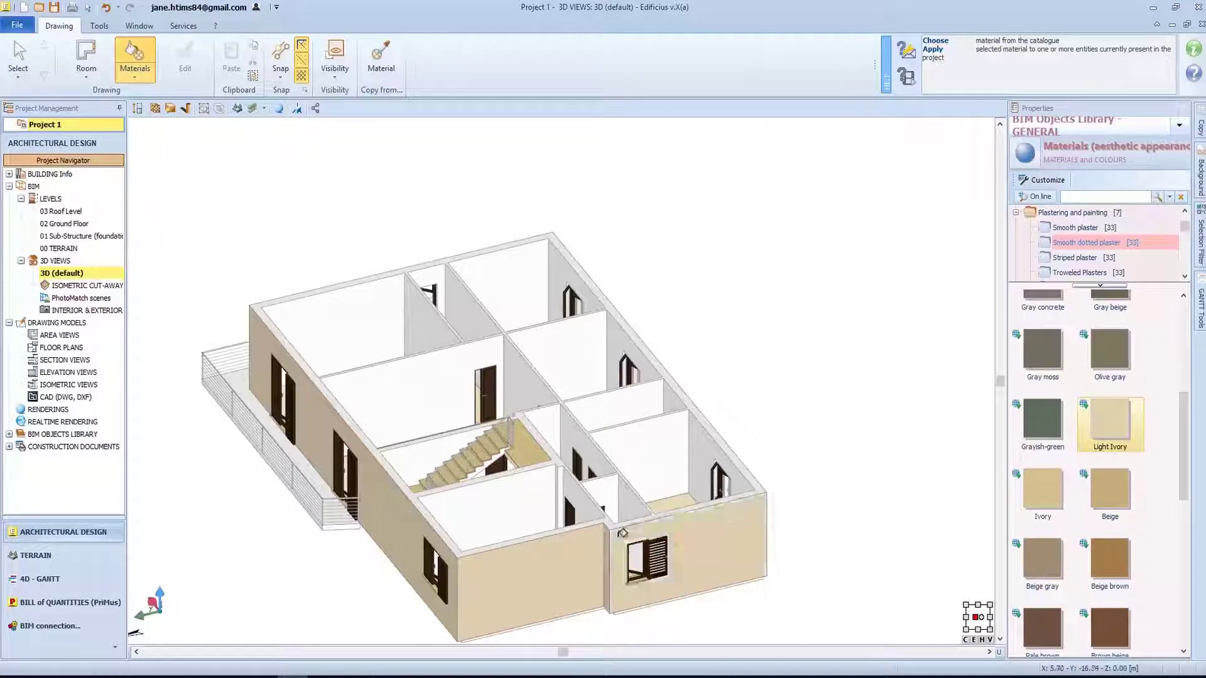
middle_click_drag(779, 470, 427, 502)
middle_click_drag(814, 440, 782, 449)
Search 'gres' and tile the seven room floors with White Gres 60x60 aligned.
left_click(1086, 196)
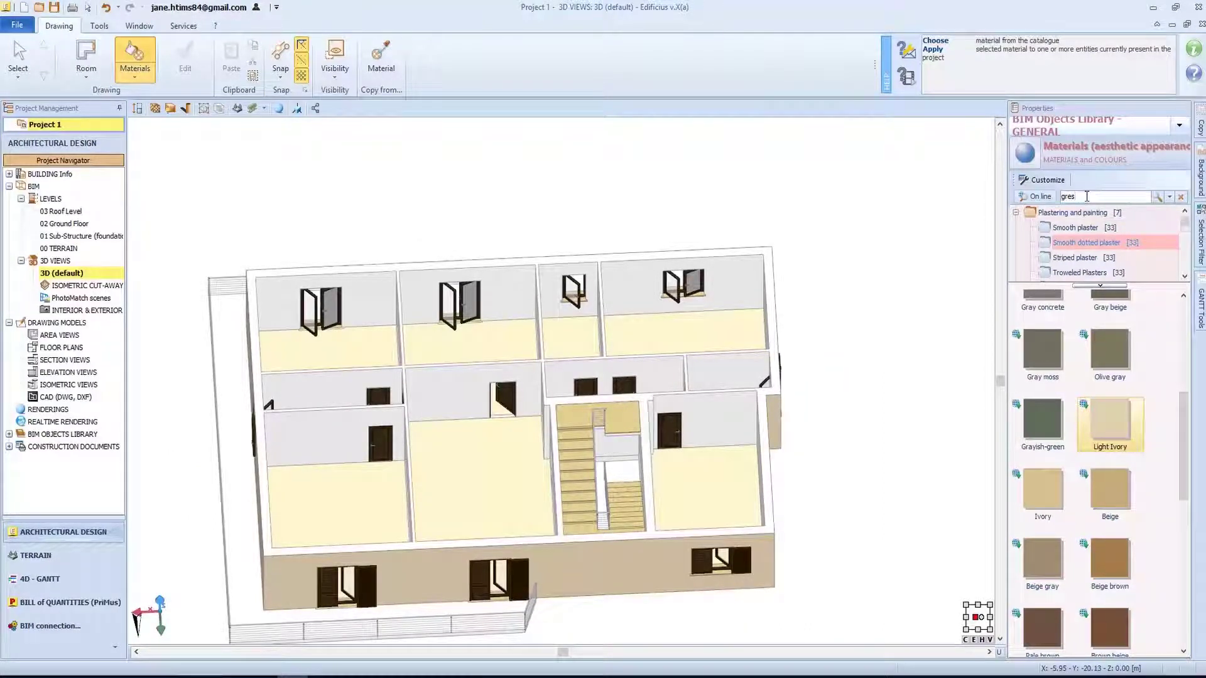
key("Return")
left_click(1109, 321)
left_click(376, 499)
left_click(475, 463)
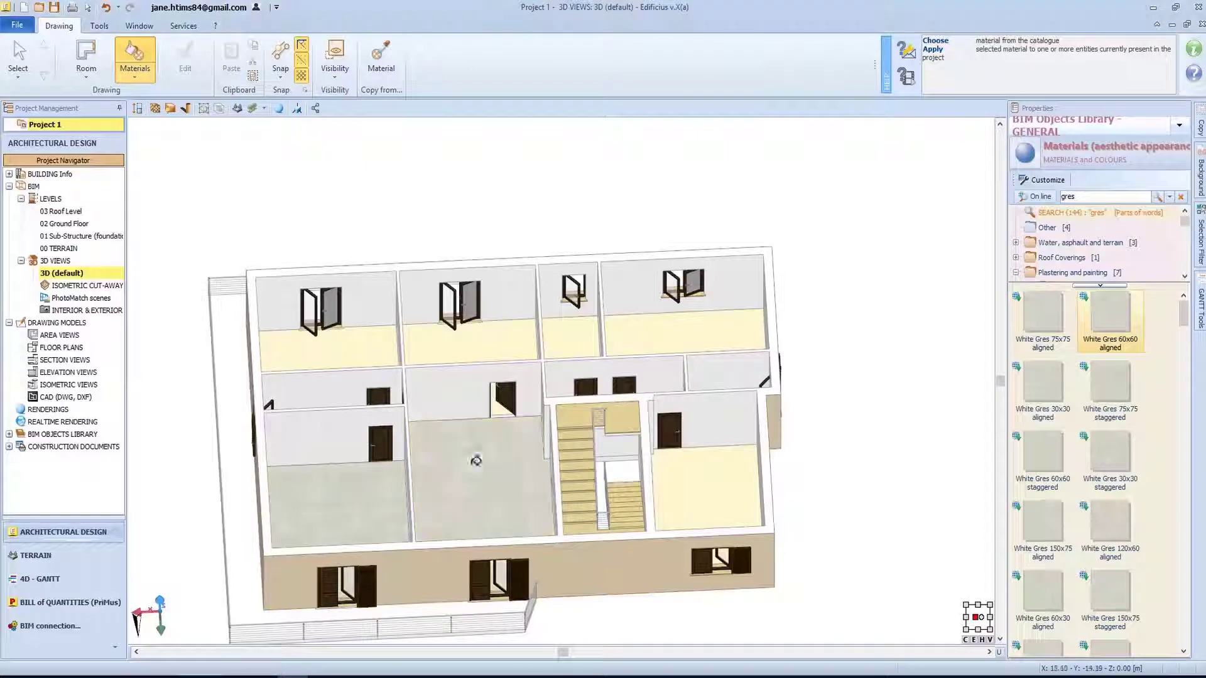
left_click(703, 477)
left_click(678, 333)
left_click(571, 339)
left_click(471, 342)
left_click(389, 349)
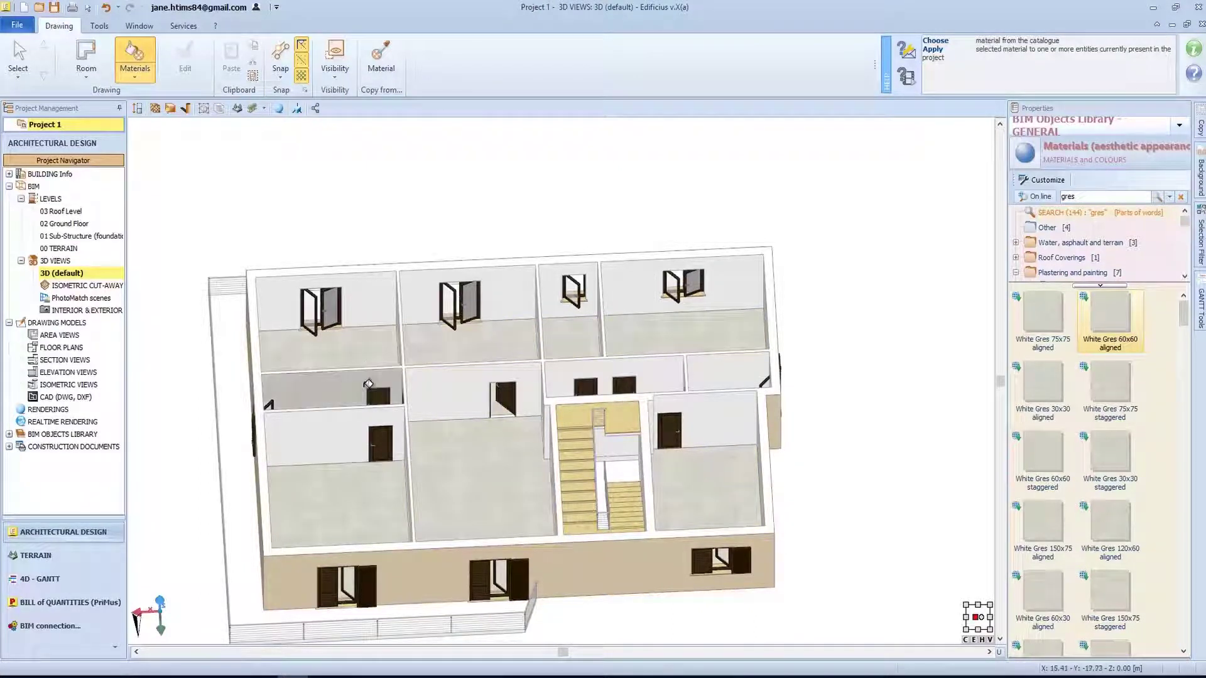
Tile the slab around the house with Black Gres 75x75 aligned.
middle_click_drag(383, 358, 361, 405)
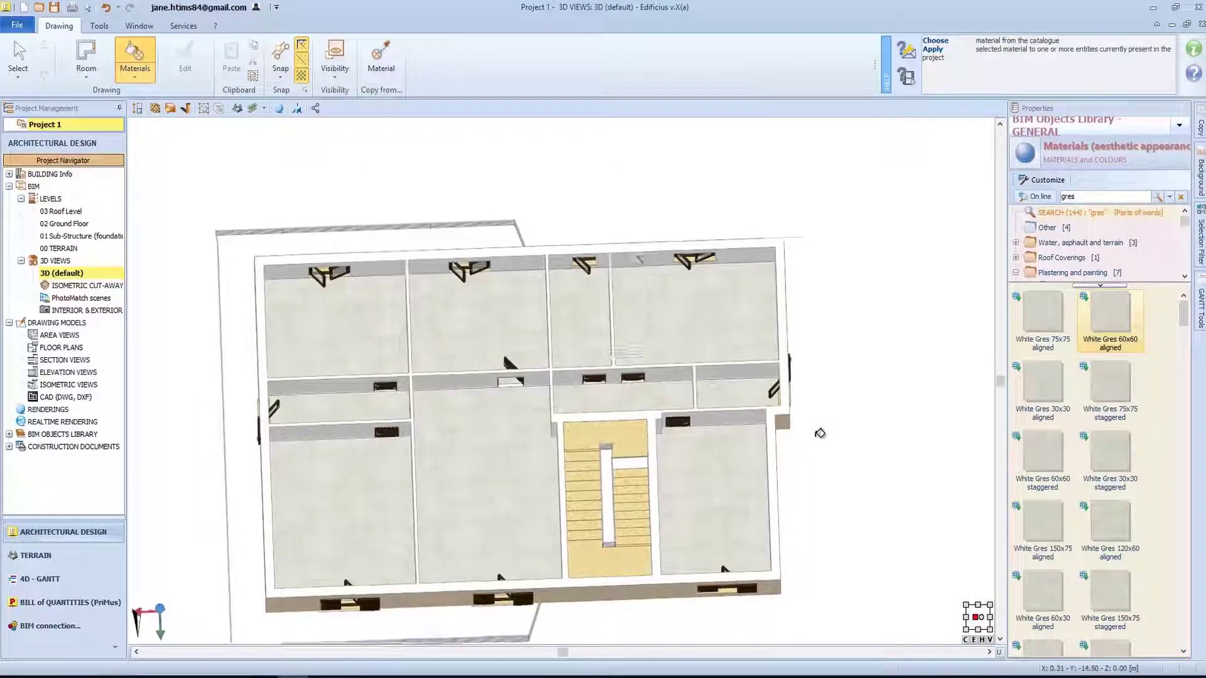
middle_click_drag(819, 433, 879, 383)
scroll(1058, 387, "down", 5)
scroll(1057, 388, "up", 2)
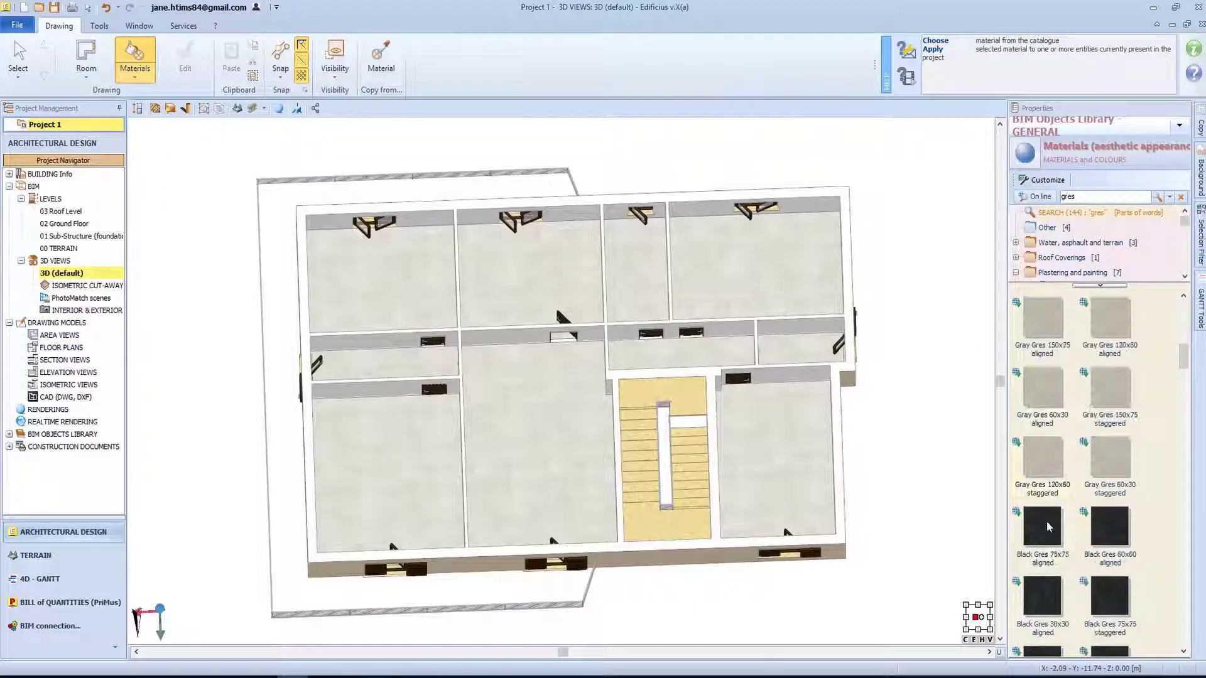
left_click(1042, 527)
left_click(447, 191)
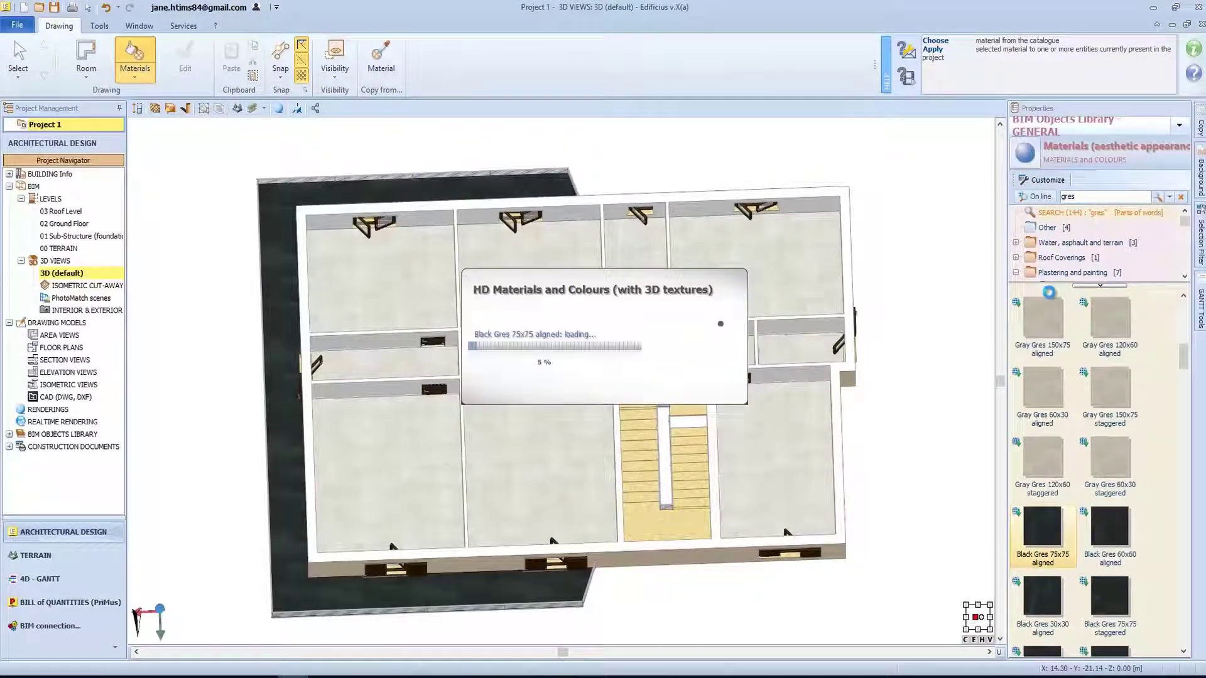
middle_click_drag(945, 471, 956, 425)
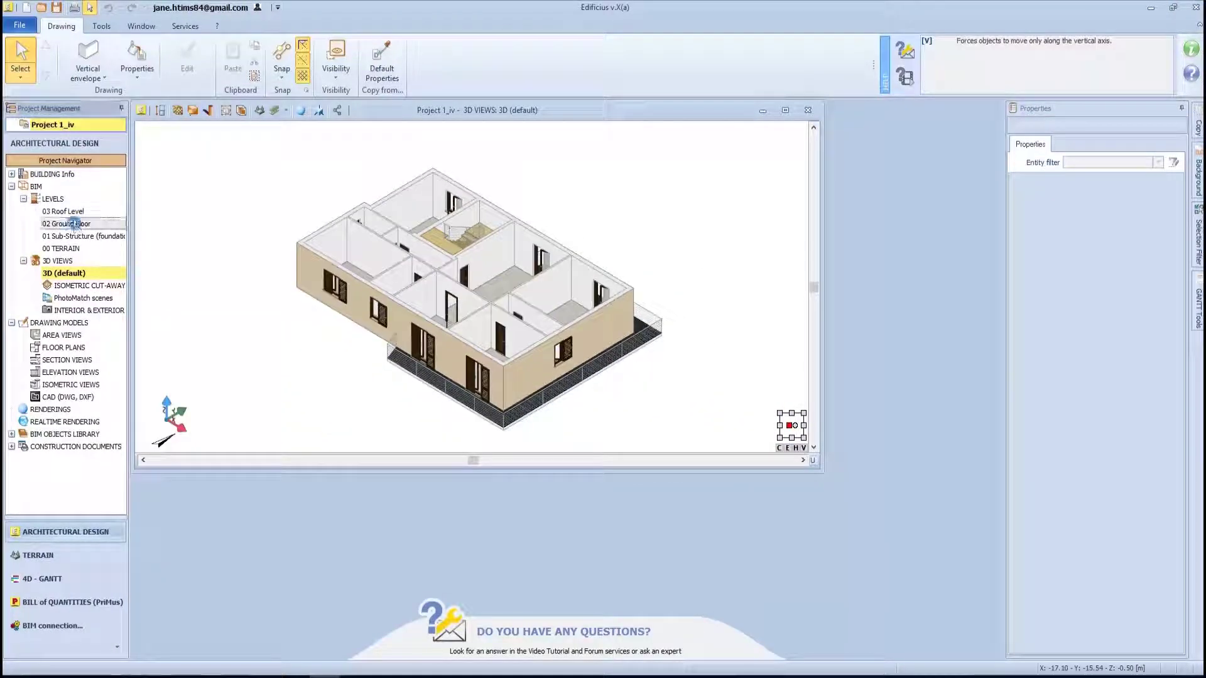
Open the Ground Floor plan and the LEVELS Manager (HRS).
double_click(73, 224)
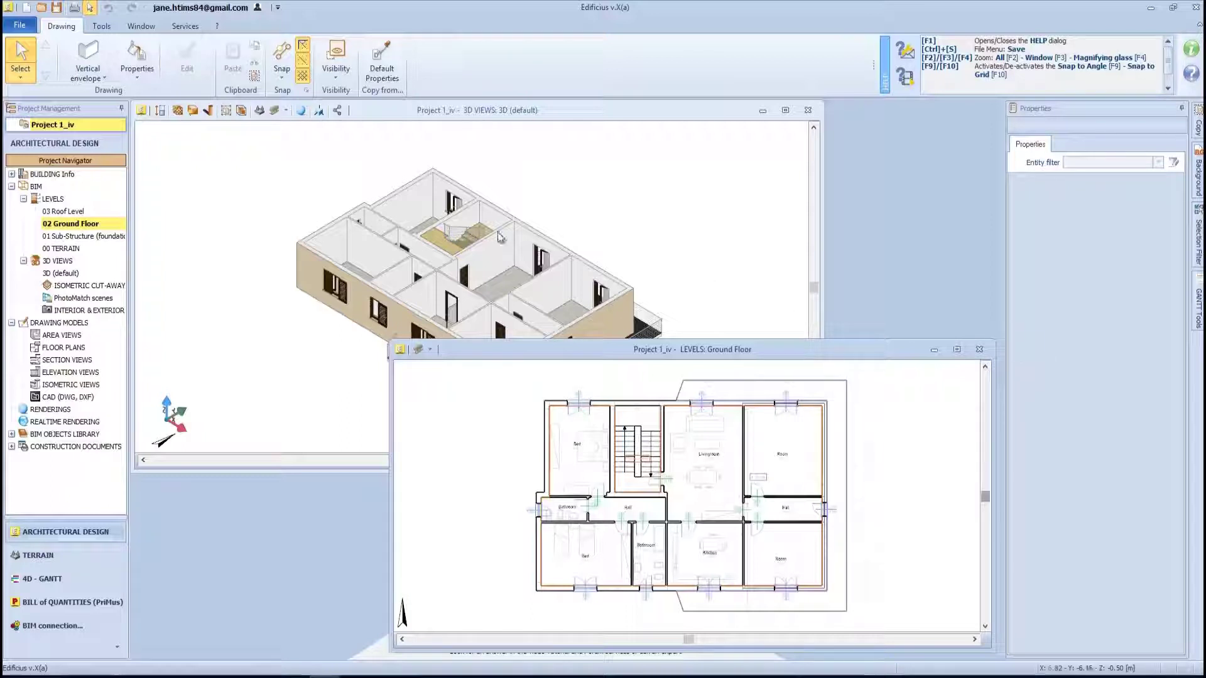
right_click(82, 228)
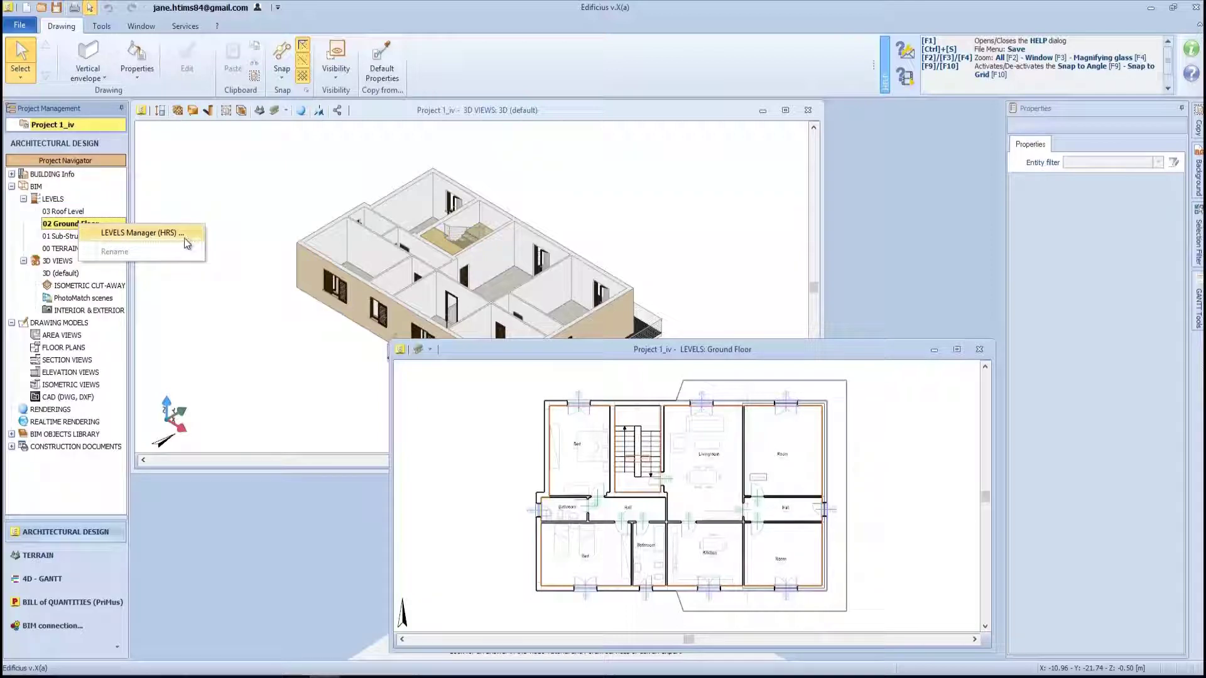
left_click(80, 73)
left_click(80, 73)
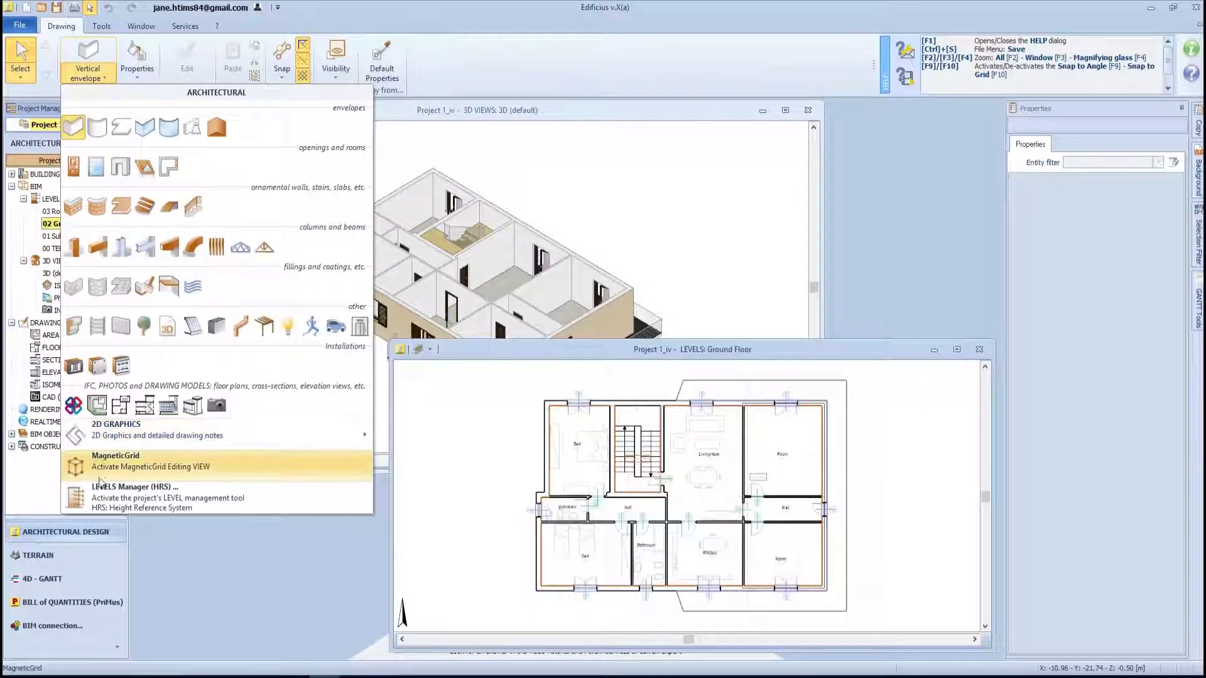
left_click(330, 499)
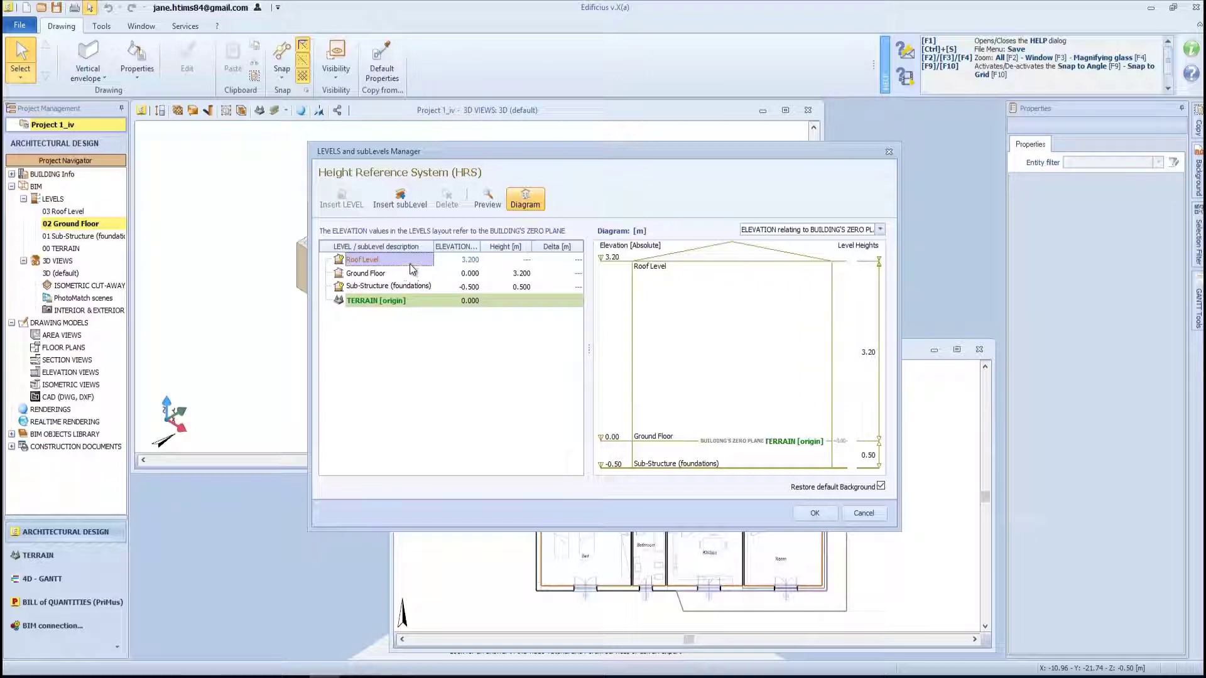
Insert two new levels named Basement and First Floor.
left_click(374, 287)
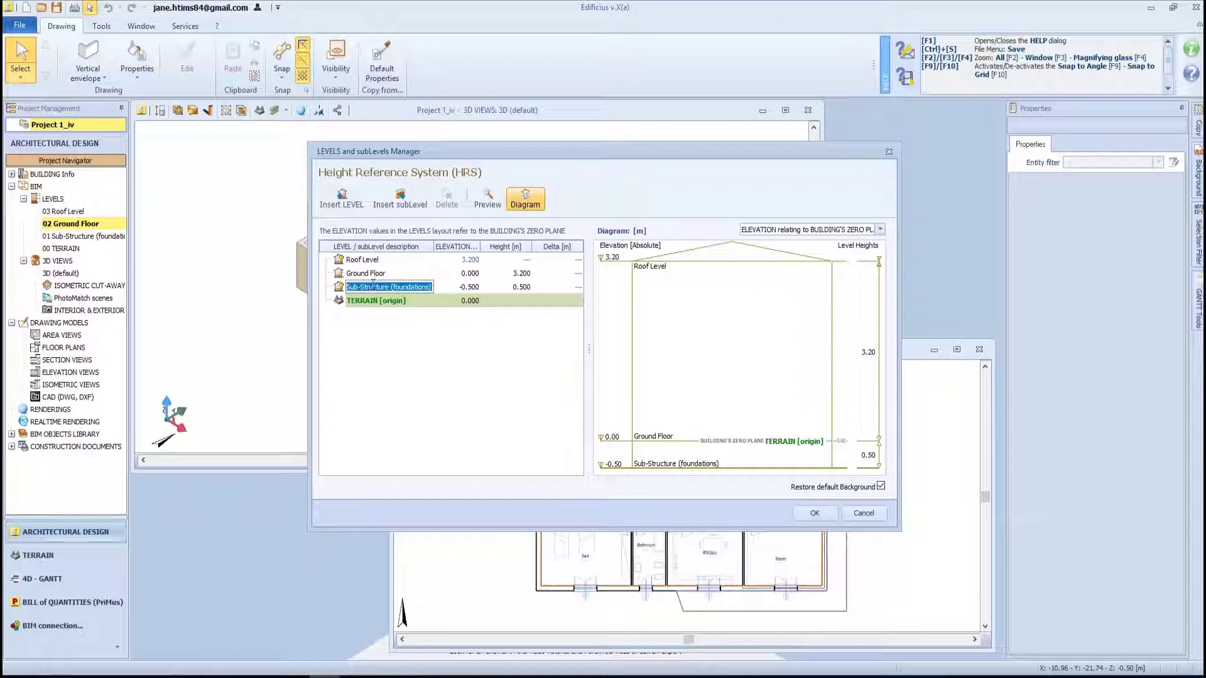
left_click(349, 205)
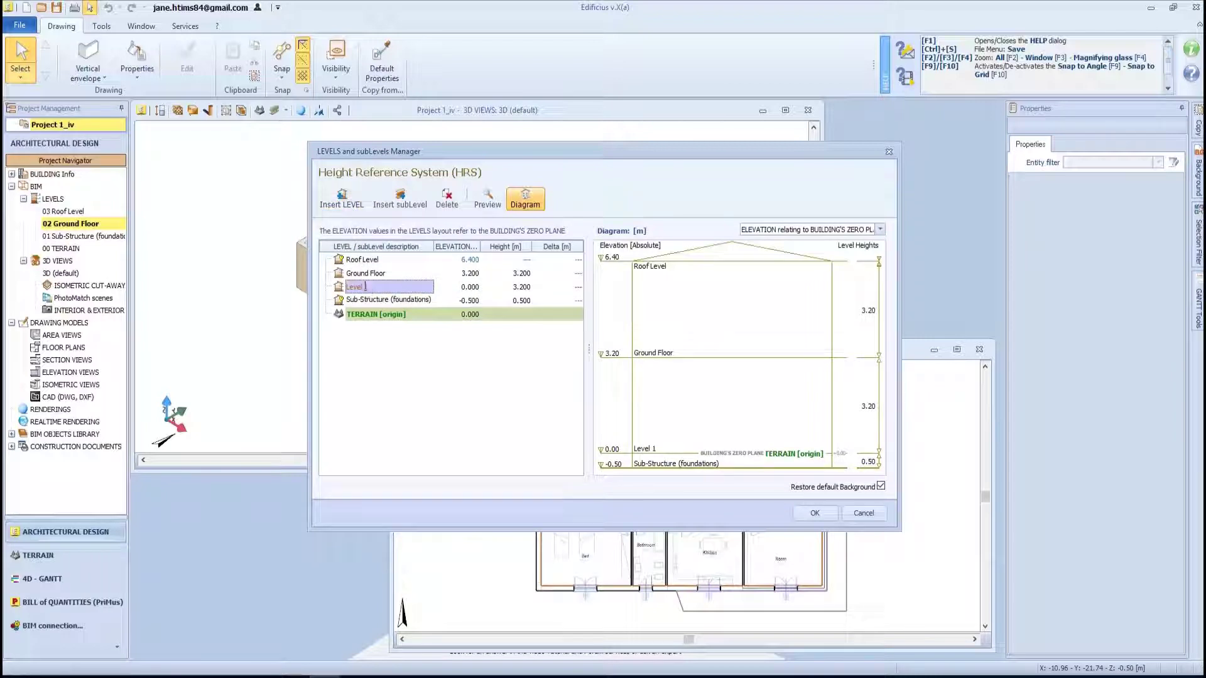
type("ement")
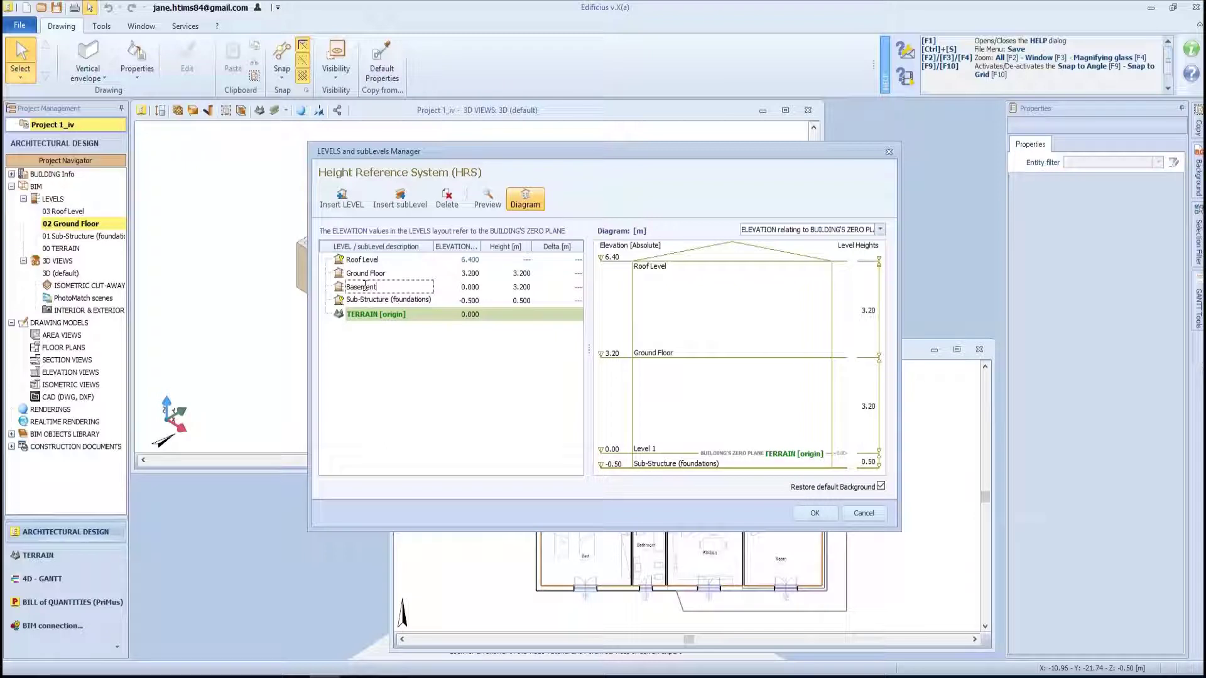
left_click(369, 274)
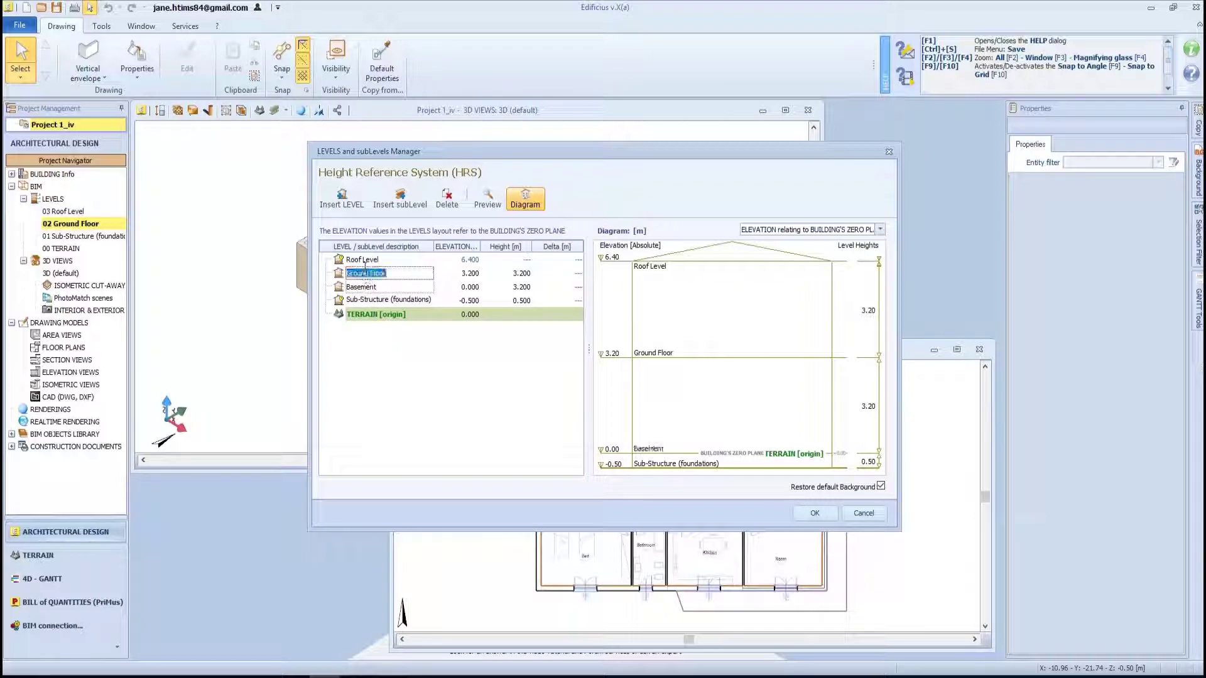
left_click(343, 201)
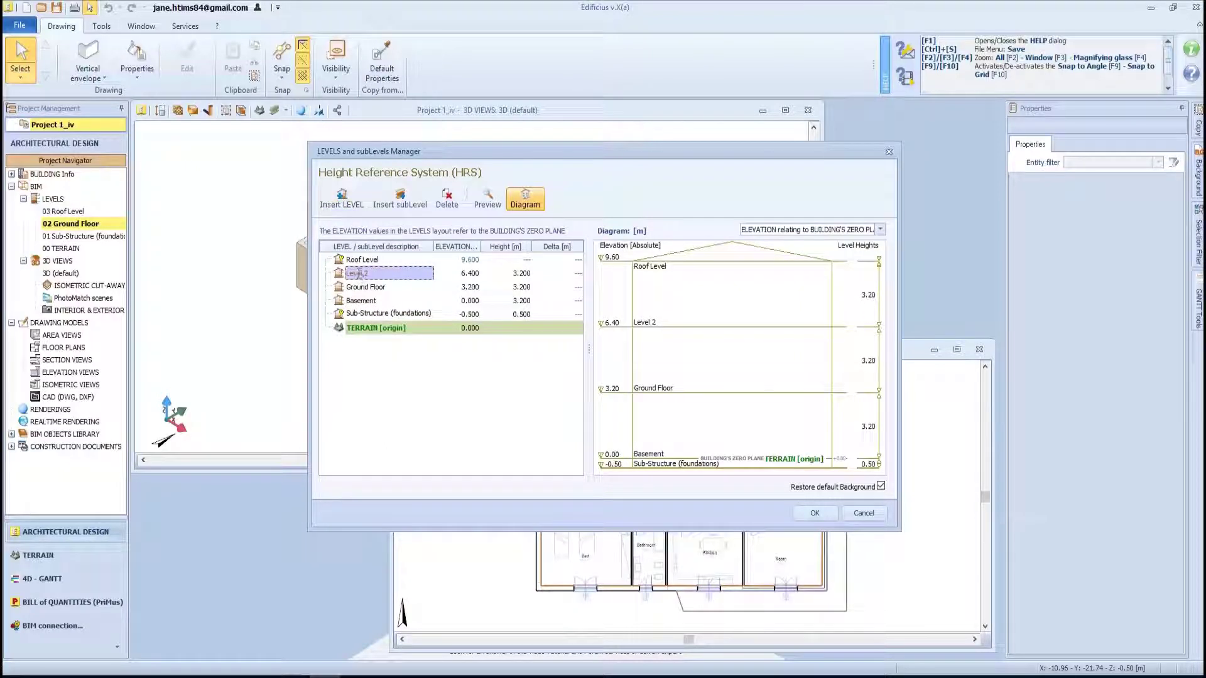
type("First Floor")
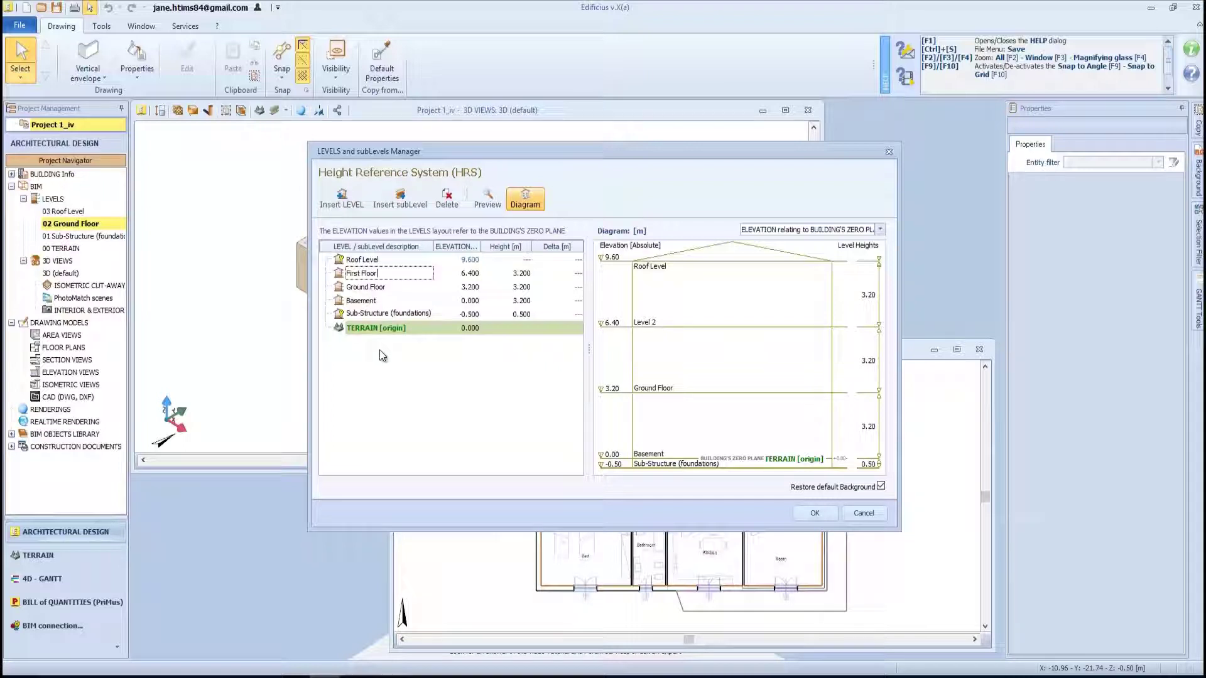
key("Return")
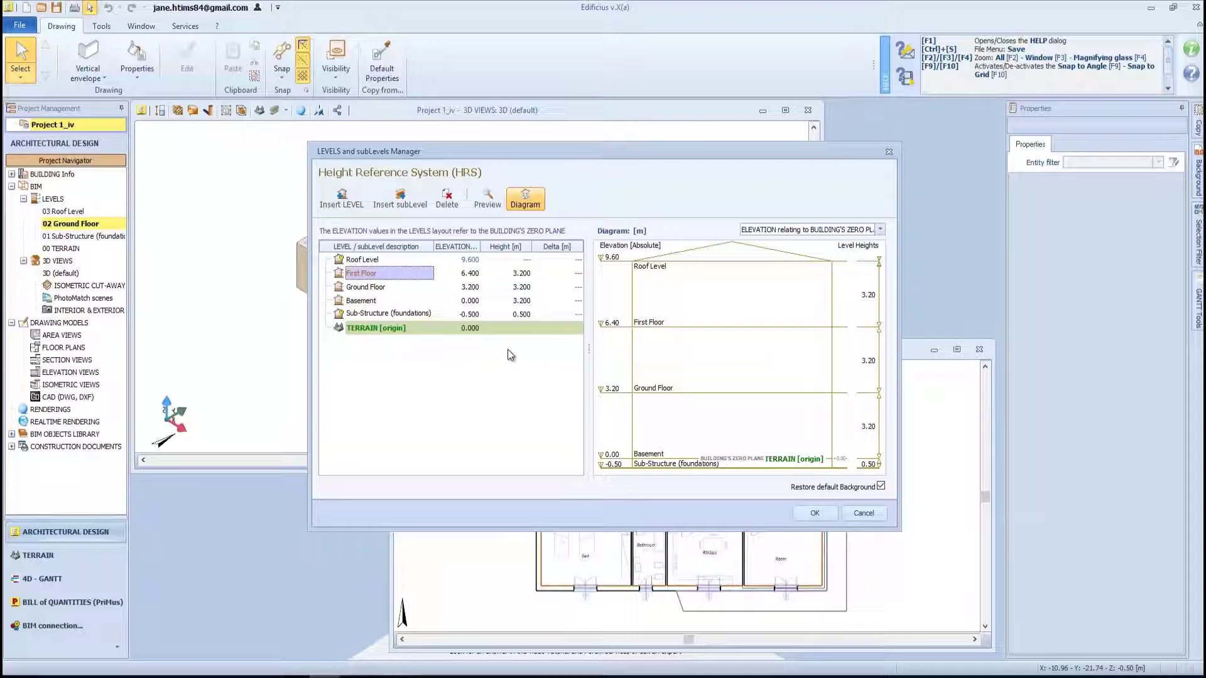
Set Basement height 3, First Floor height 3.1 and Ground Floor elevation 0.1, then apply.
double_click(528, 301)
type("3")
key("Return")
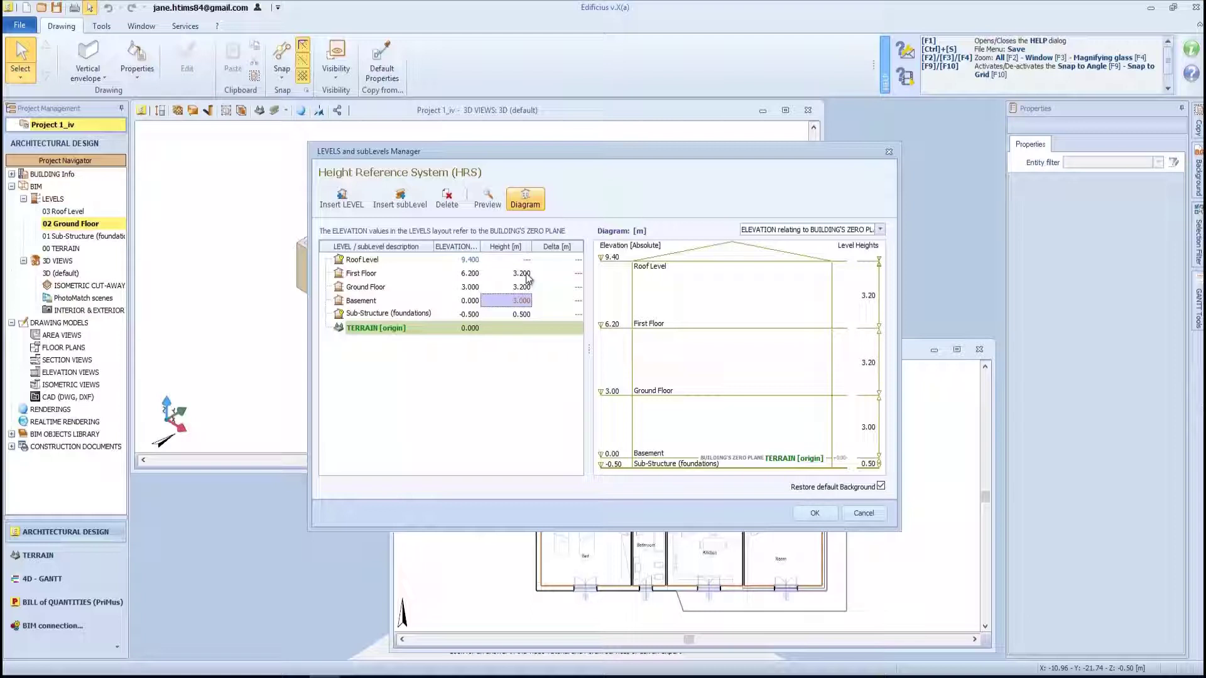
double_click(527, 274)
key("BackSpace")
type("3.1")
key("Return")
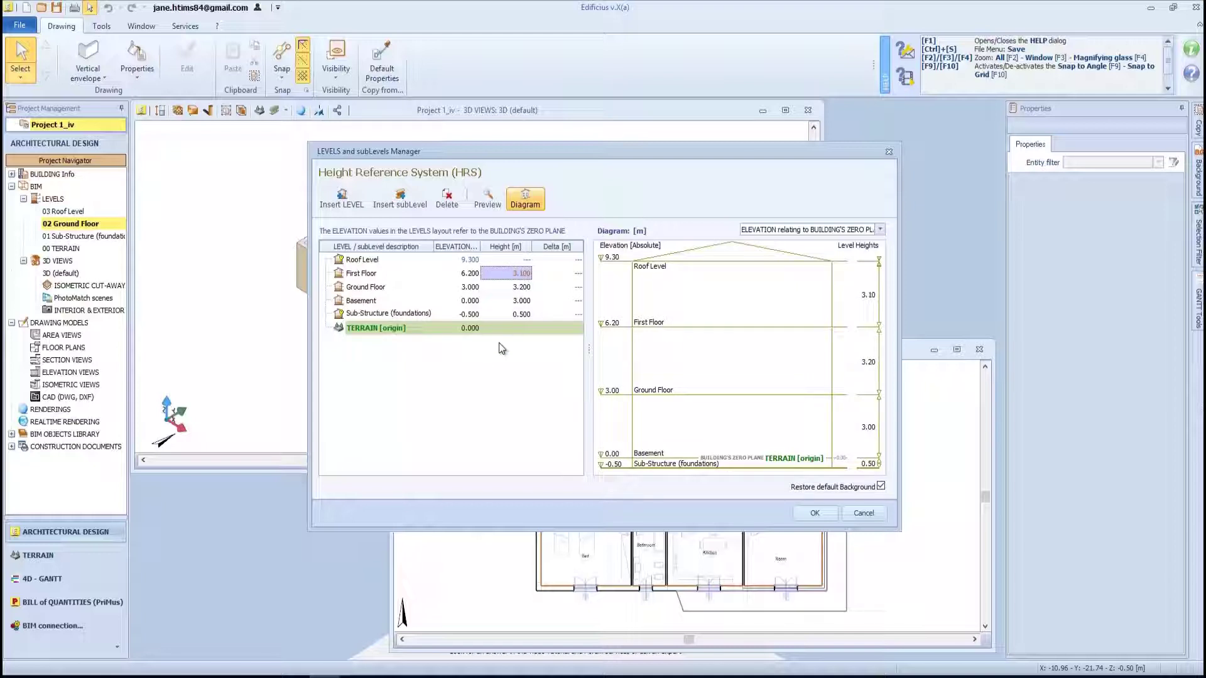
left_click(471, 288)
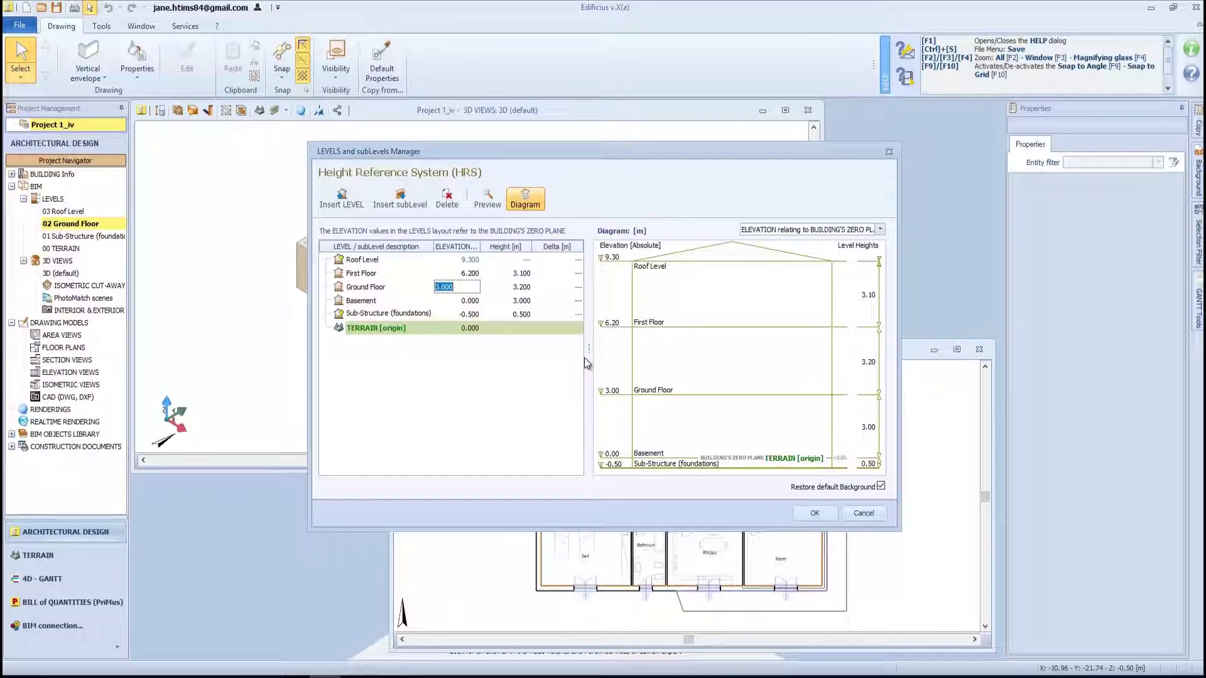
type("0.1")
key("Return")
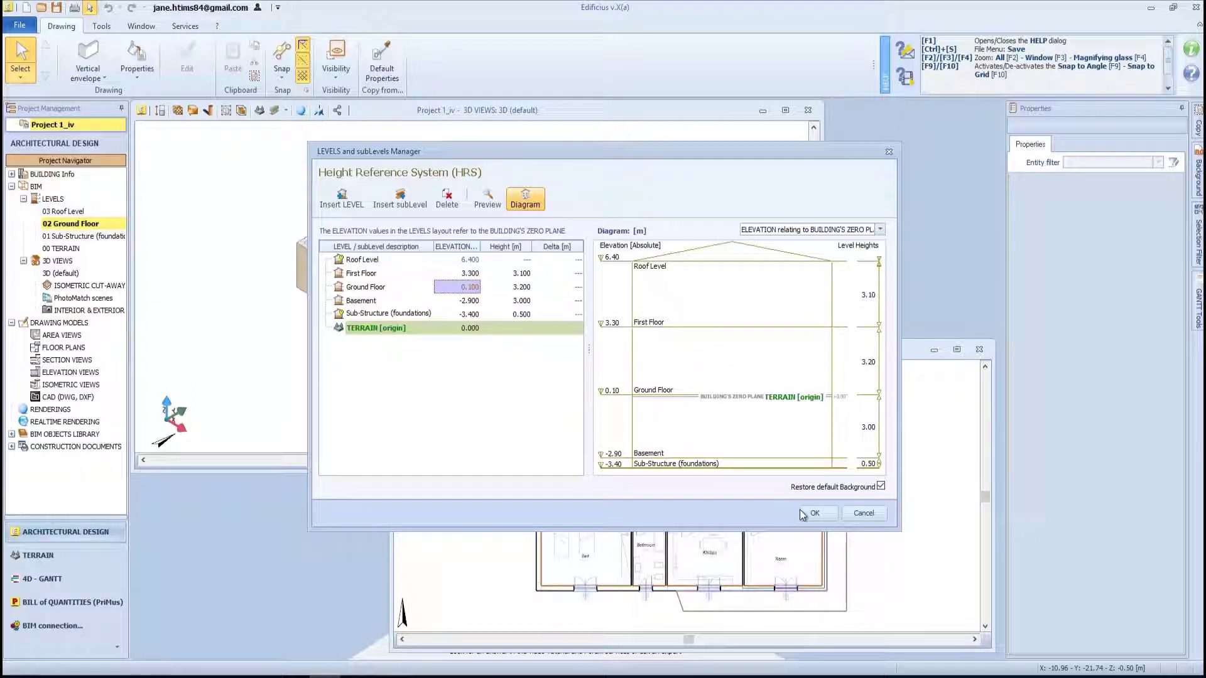
left_click(817, 513)
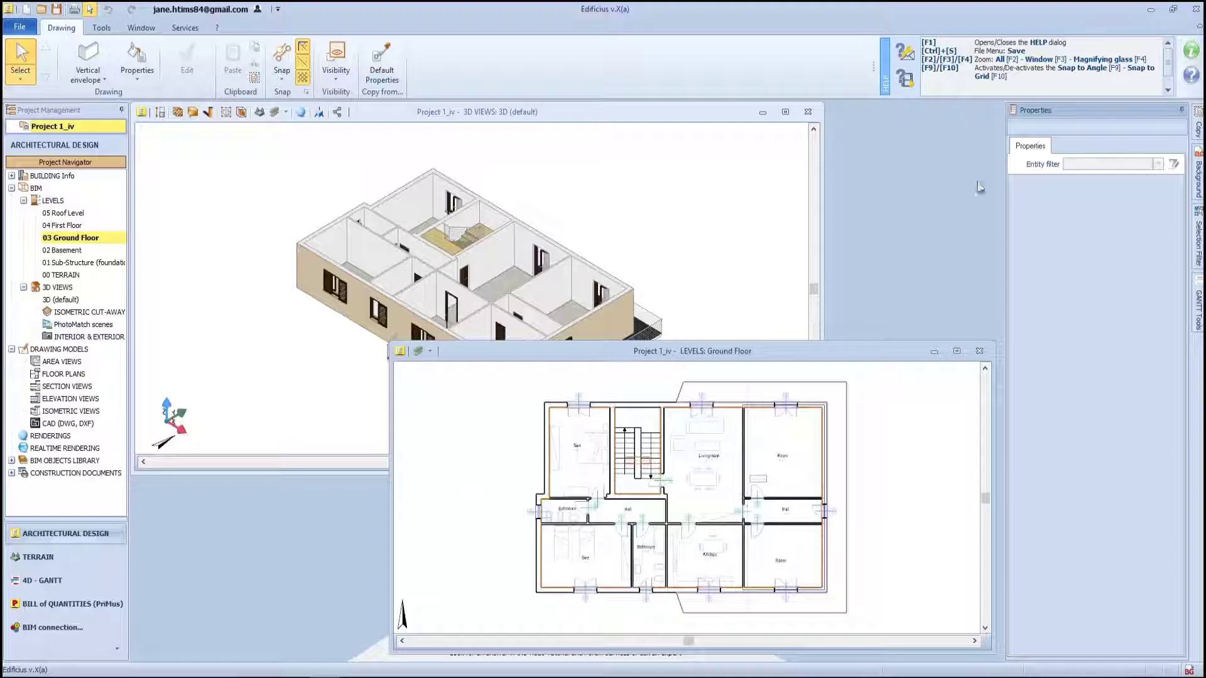
Copy all Ground Floor entities onto the First Floor level.
left_click(1199, 127)
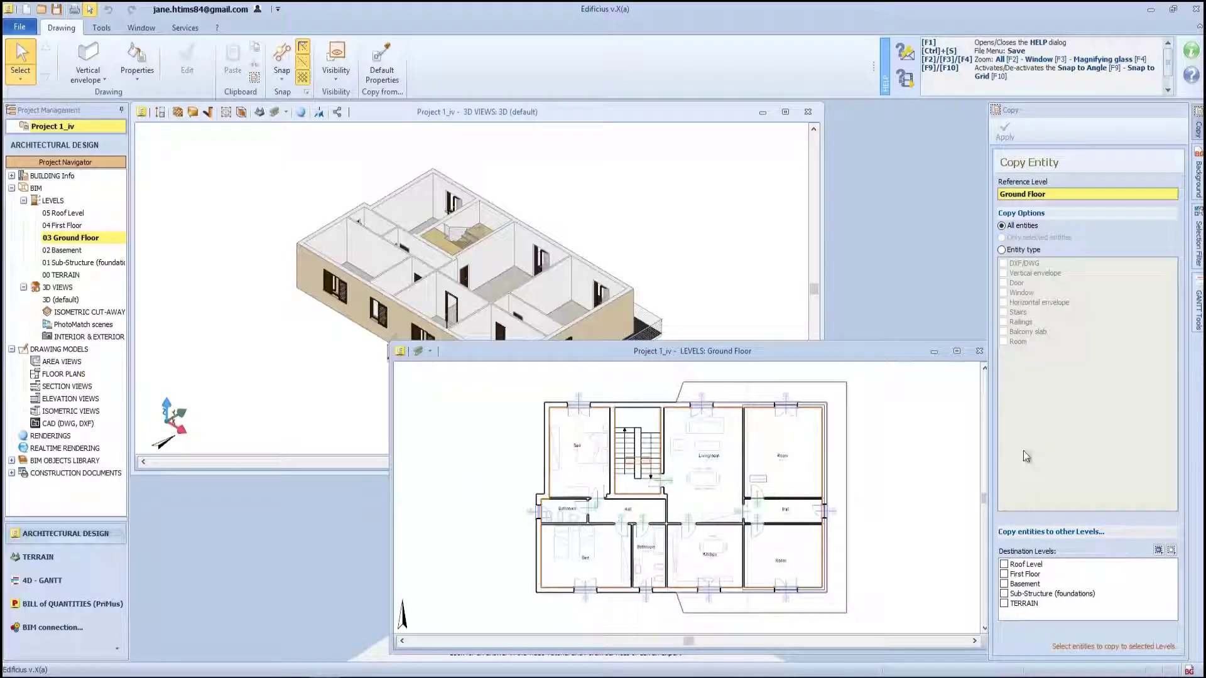
left_click(1004, 575)
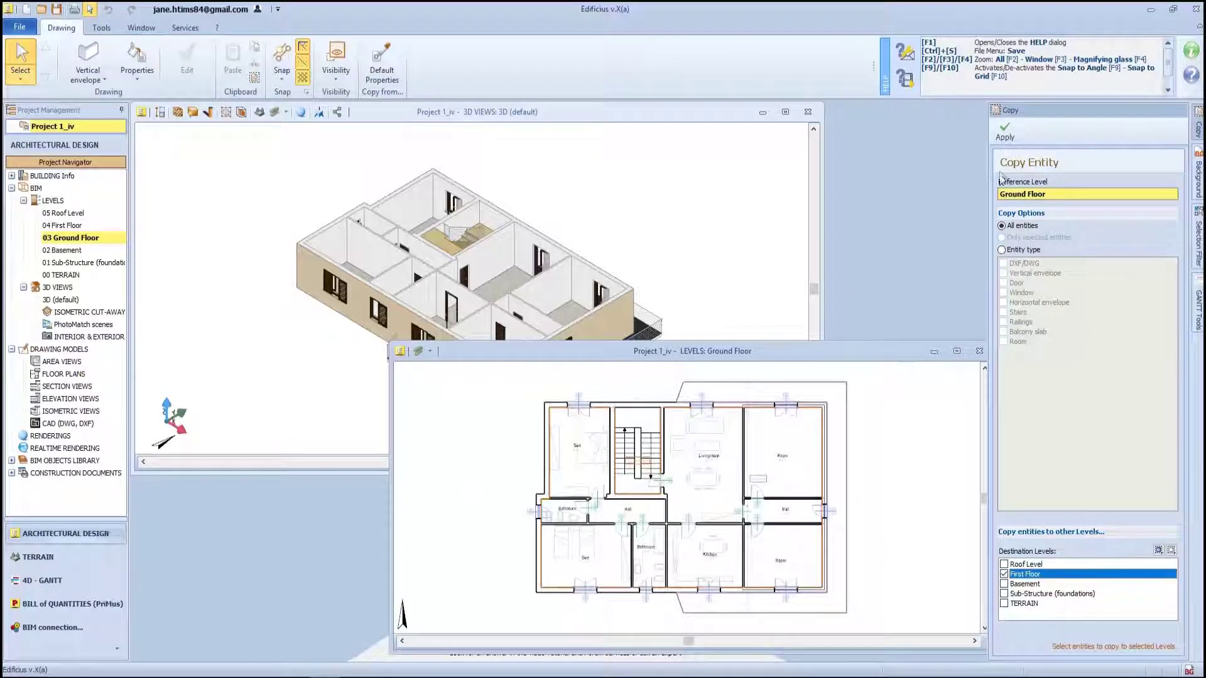
left_click(1005, 135)
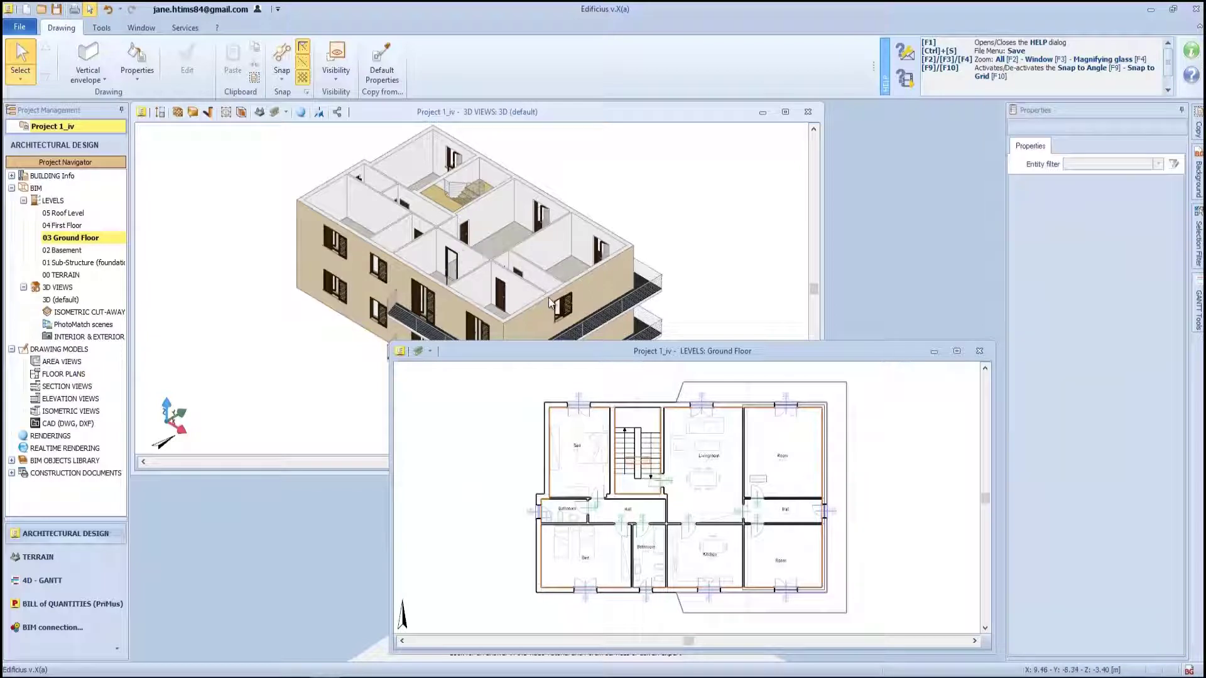
left_click(1197, 128)
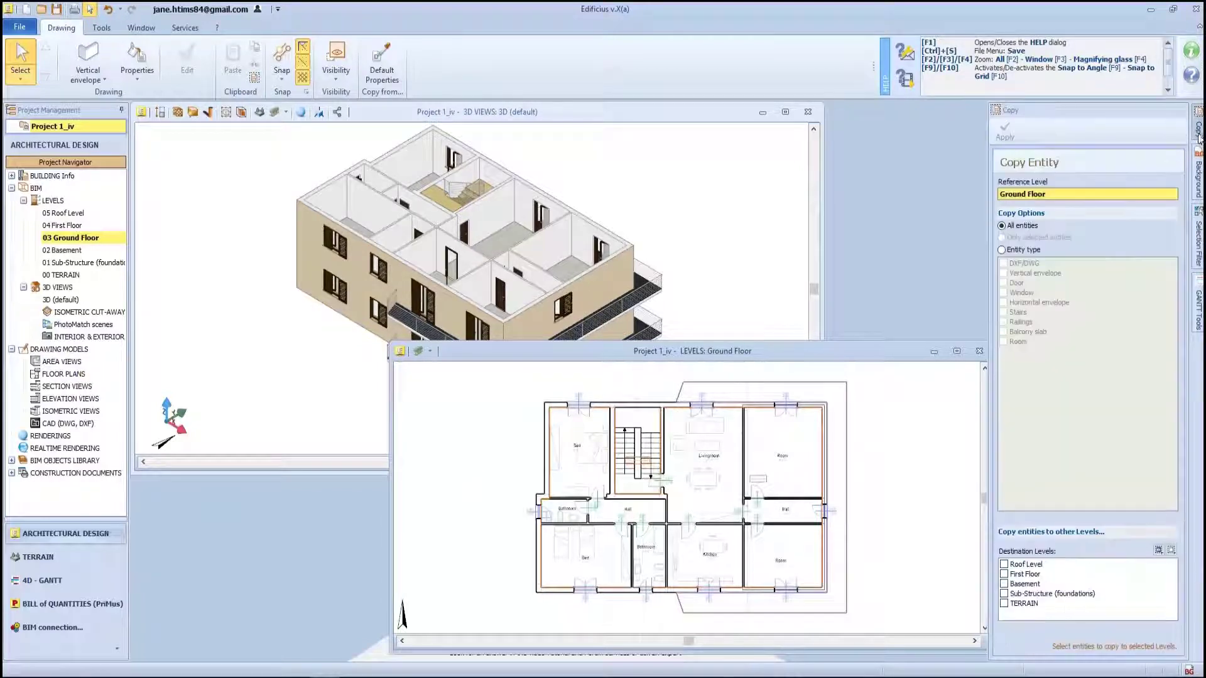
Copy the vertical envelope, doors, stairs, railings and rooms to the Basement level.
left_click(1001, 250)
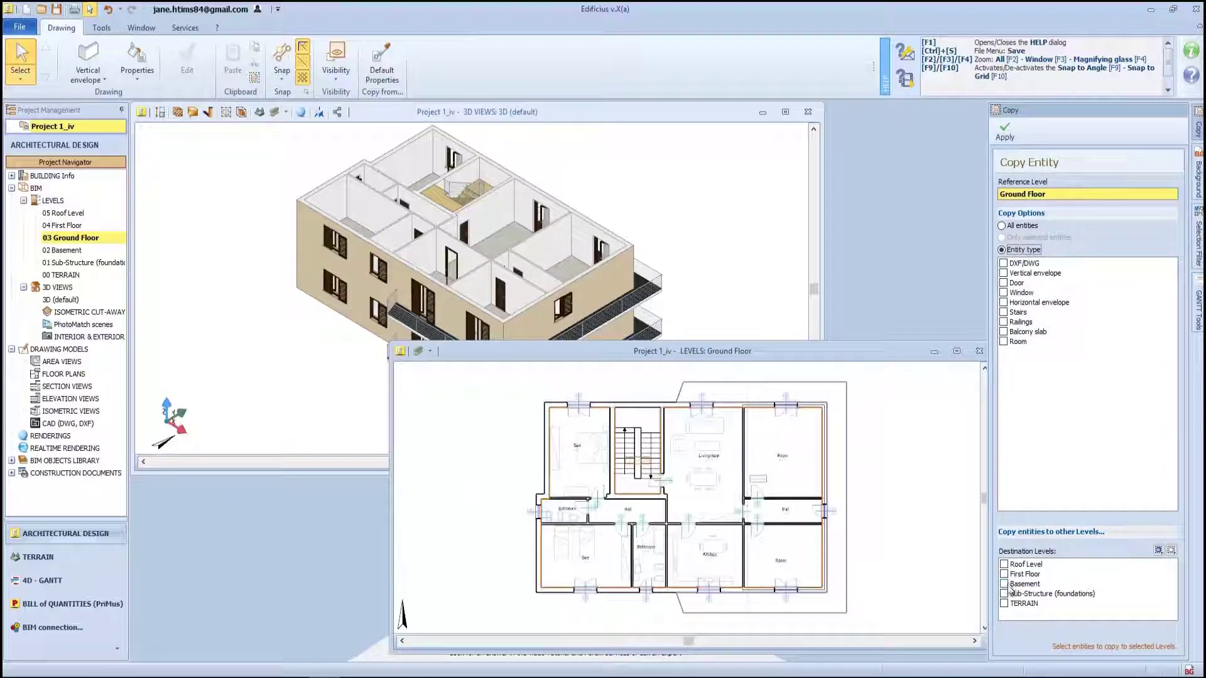
left_click(1004, 584)
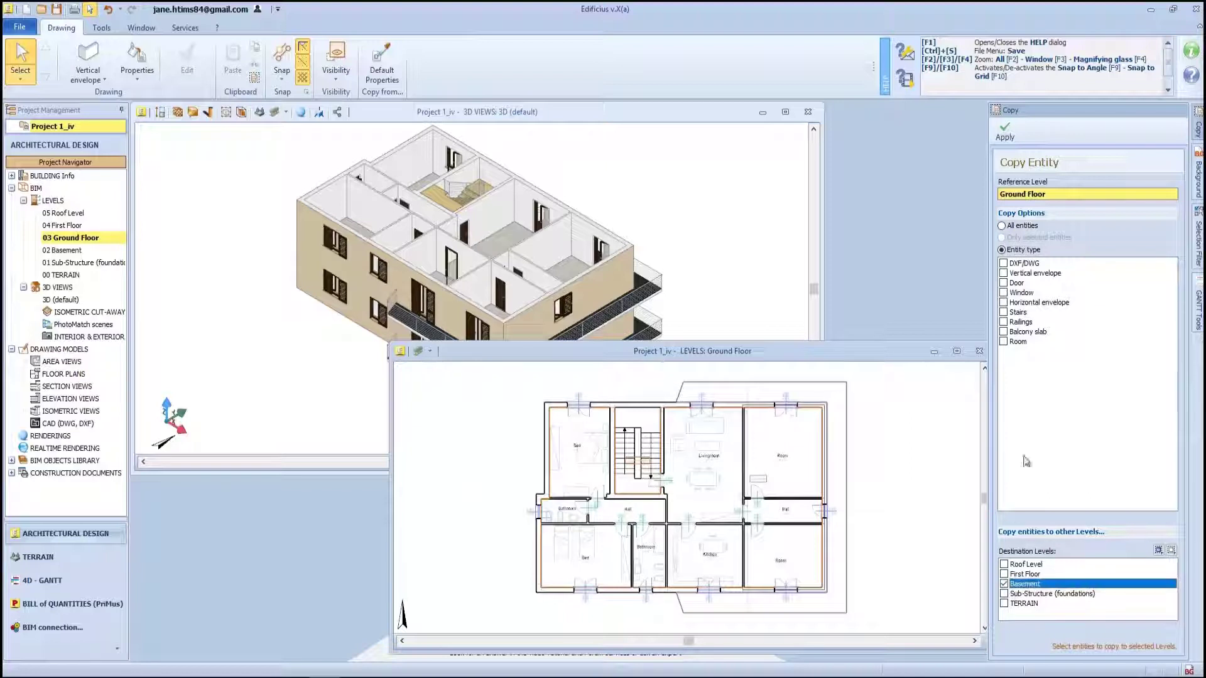
left_click(1002, 274)
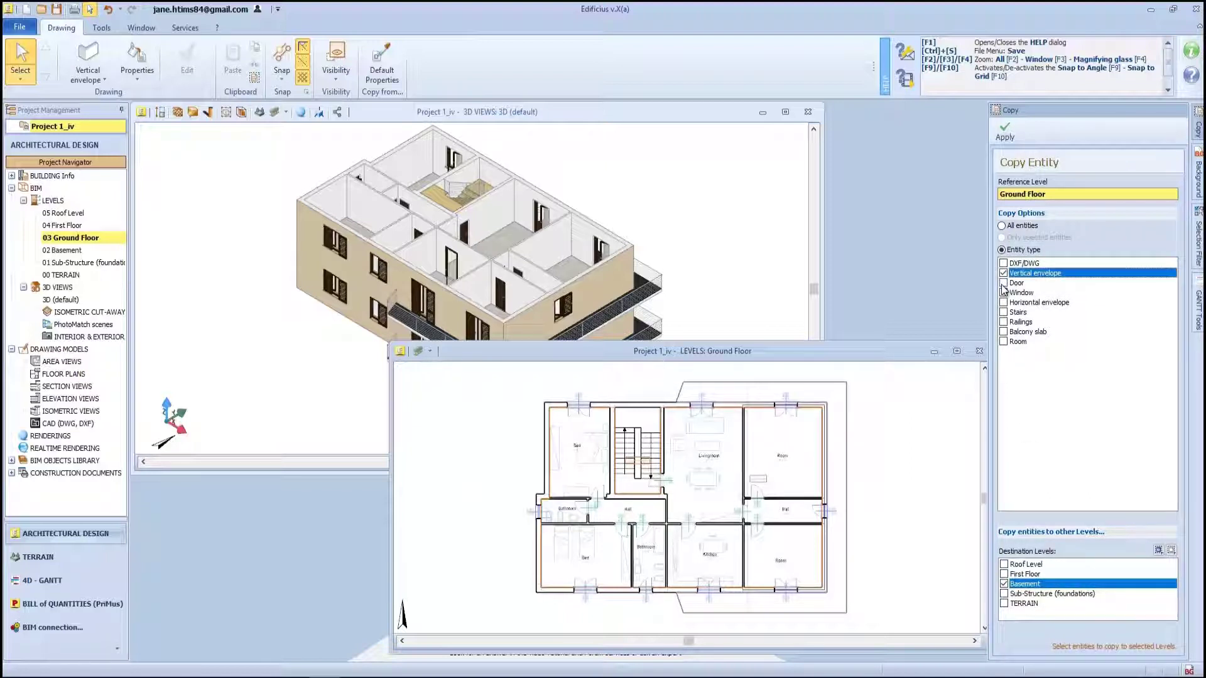
left_click(1003, 283)
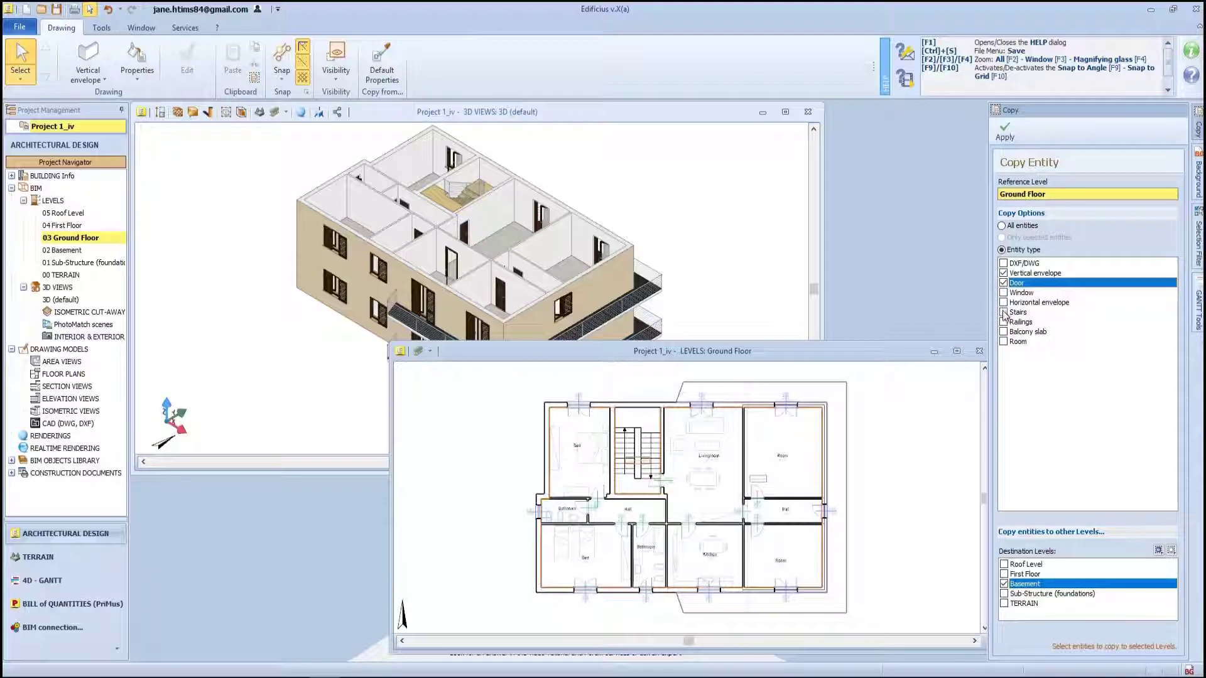
left_click(1004, 312)
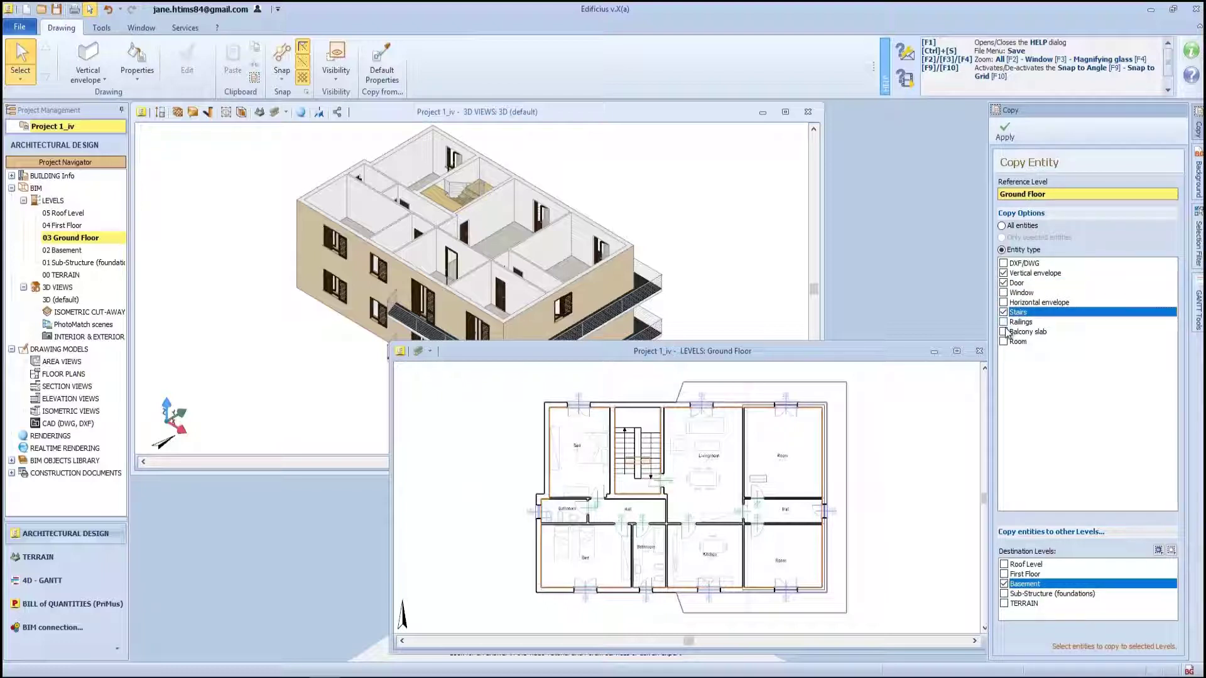
left_click(1004, 321)
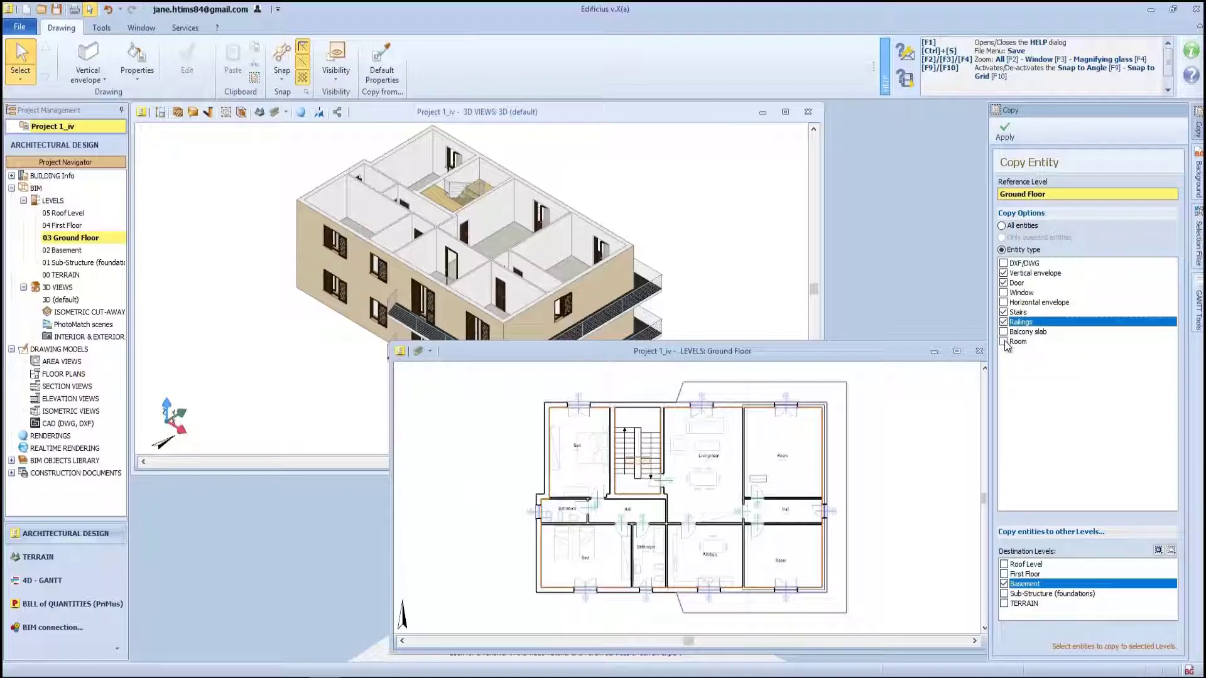
left_click(1004, 341)
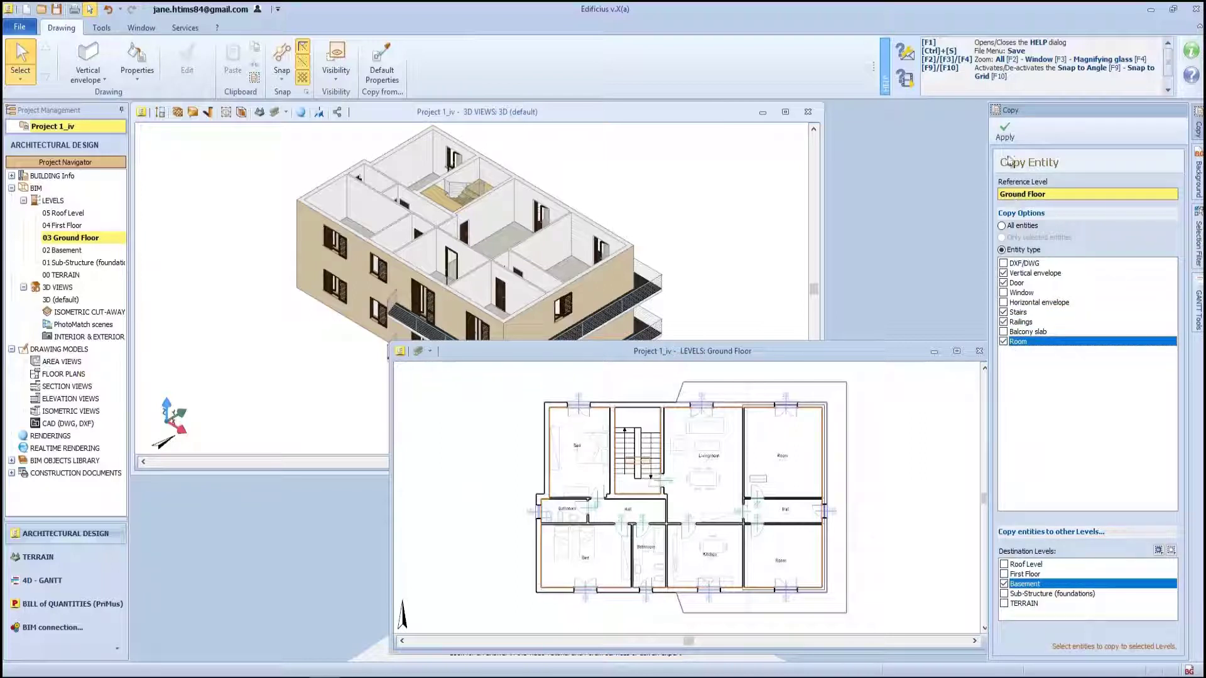
left_click(1005, 135)
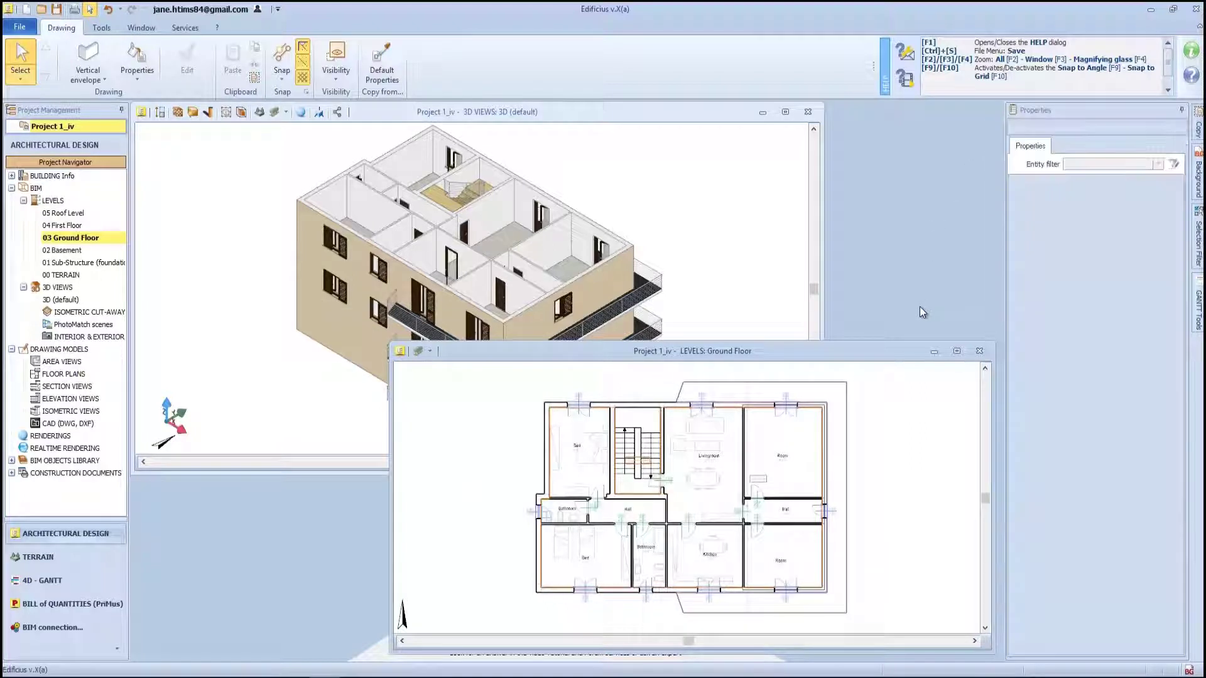
Delete the ground-floor balcony and its railing from the 3D model.
left_click(679, 112)
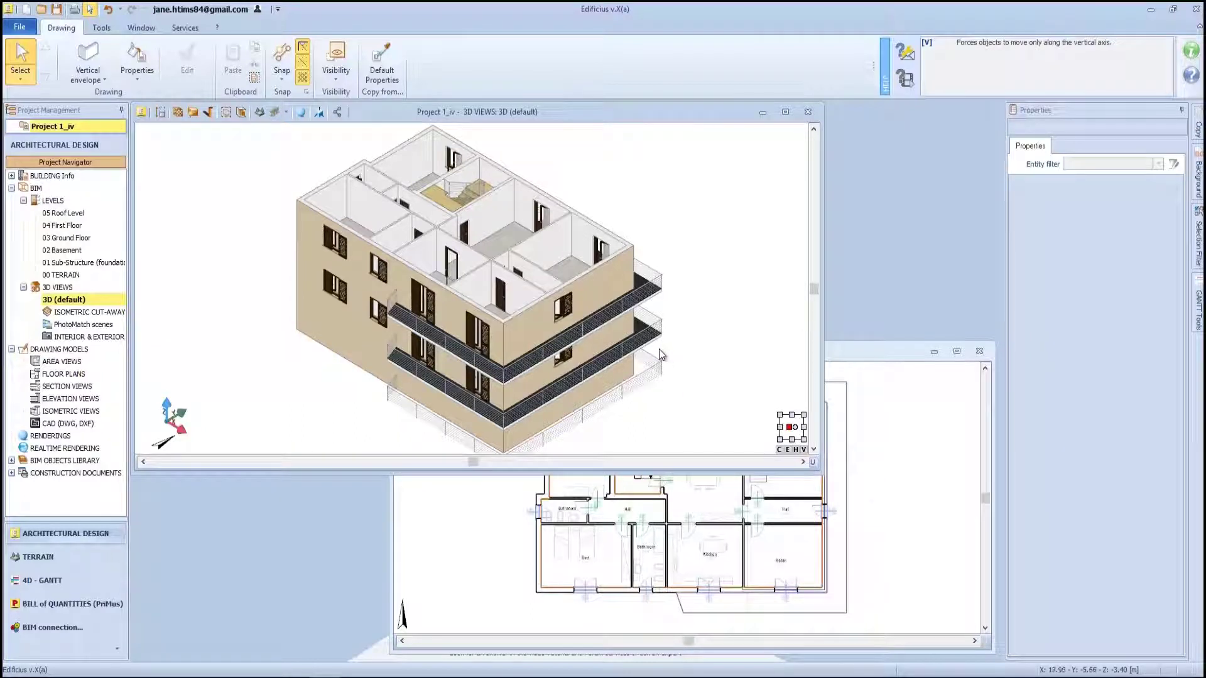
left_click(654, 396)
key("Escape")
middle_click_drag(653, 295, 293, 295)
left_click_drag(292, 290, 328, 342)
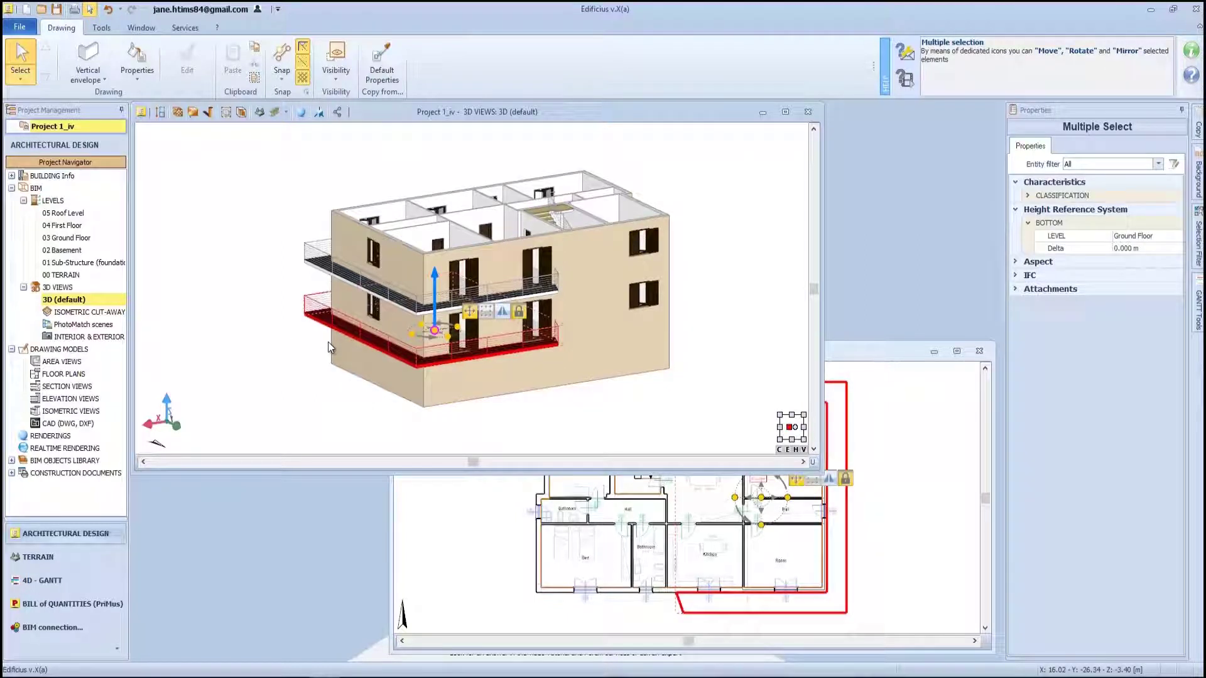
key("Delete")
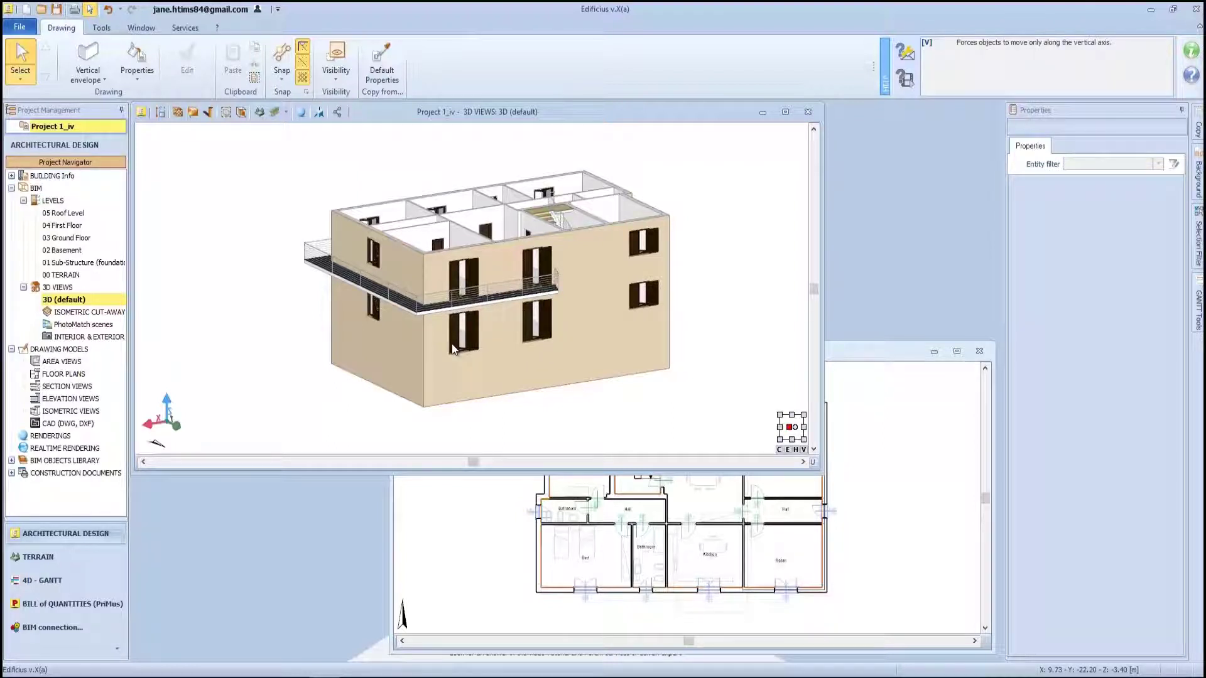
key("ctrl+z")
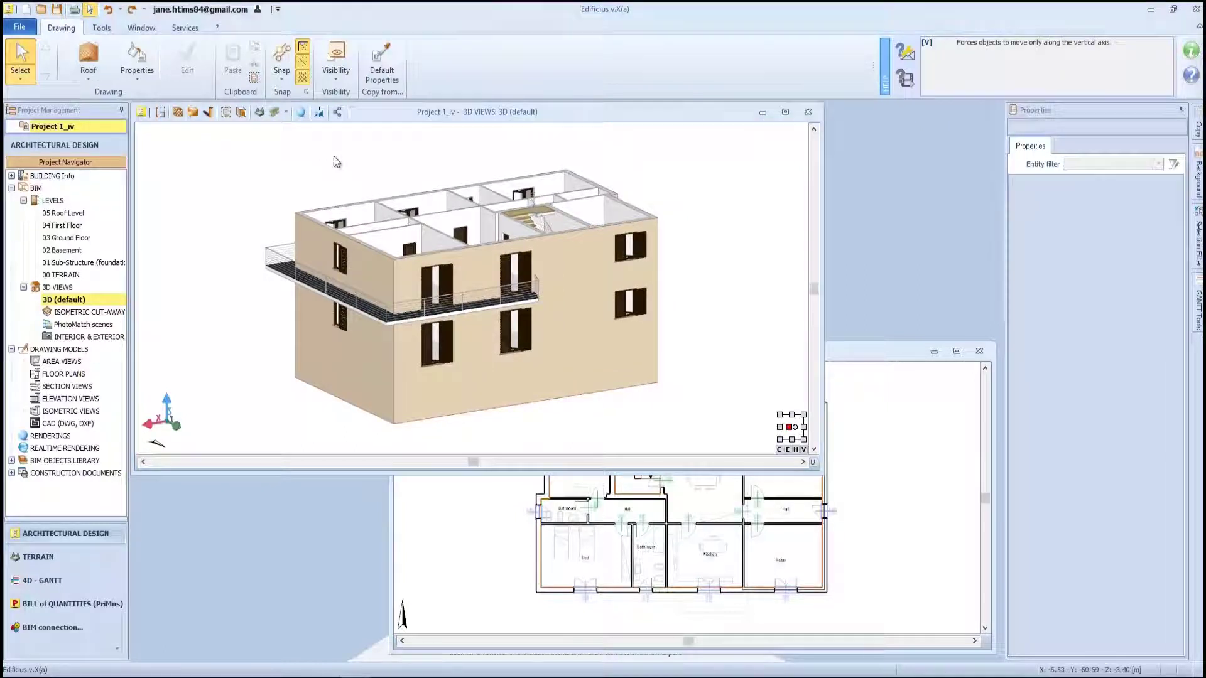
double_click(80, 215)
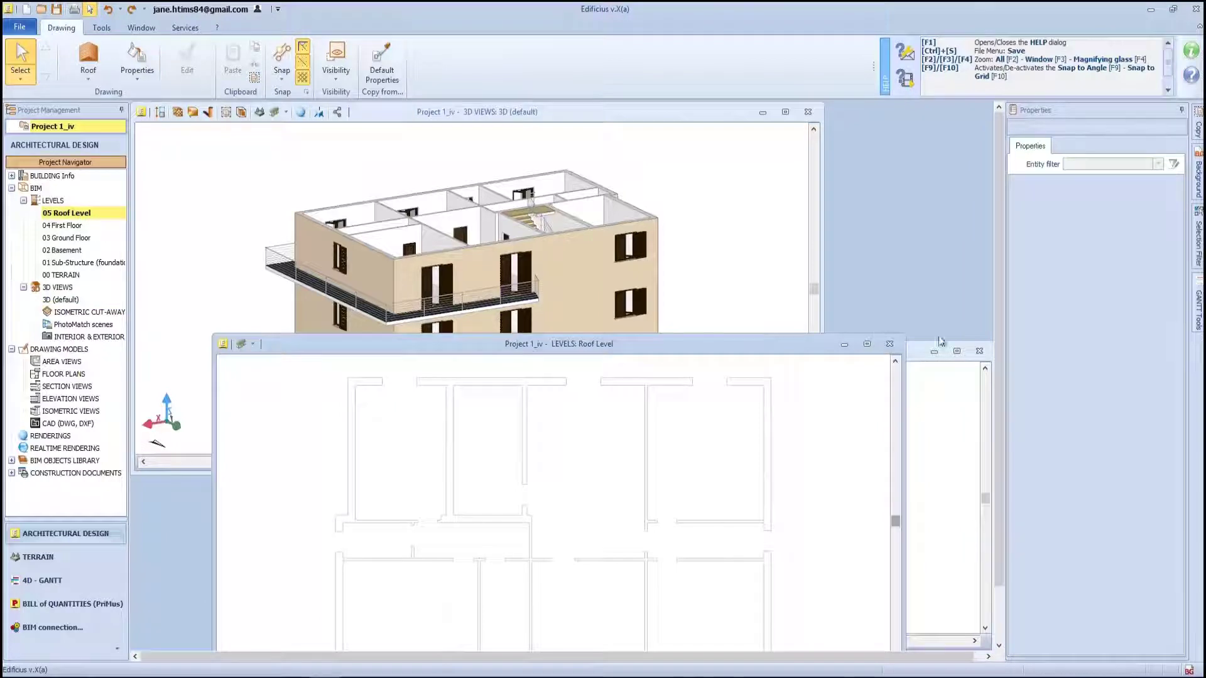
Generate a roof from the walls over the whole Roof Level outline and open it for editing.
left_click(869, 344)
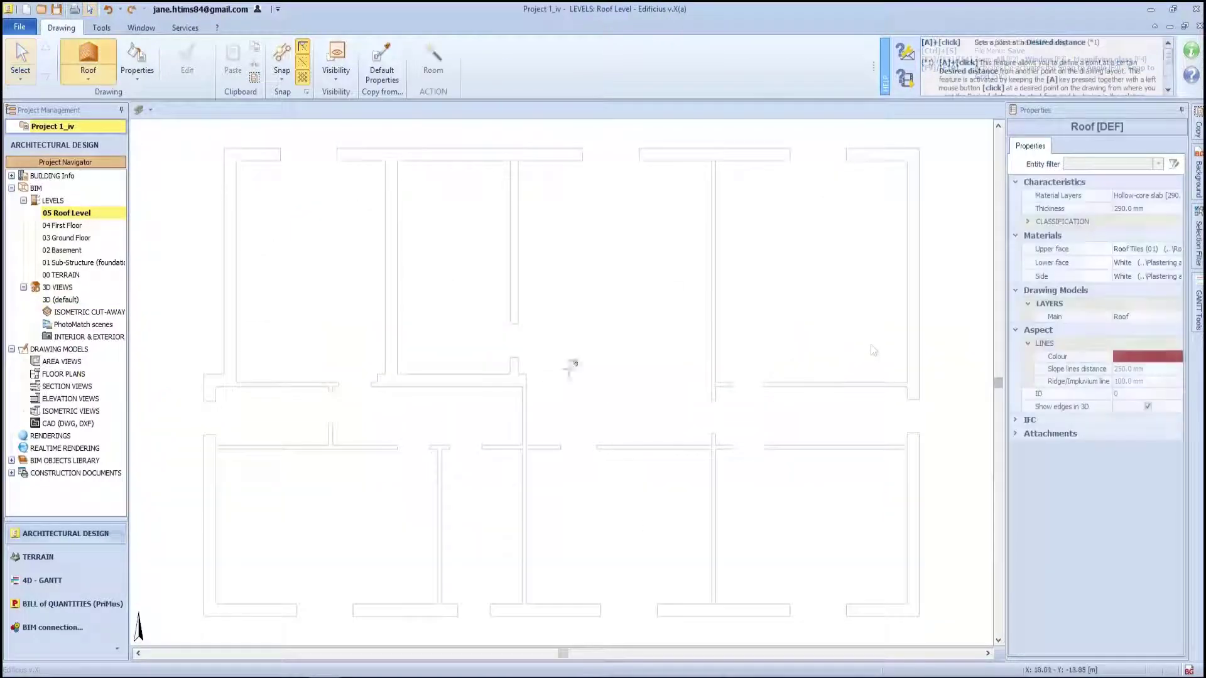
left_click(225, 151)
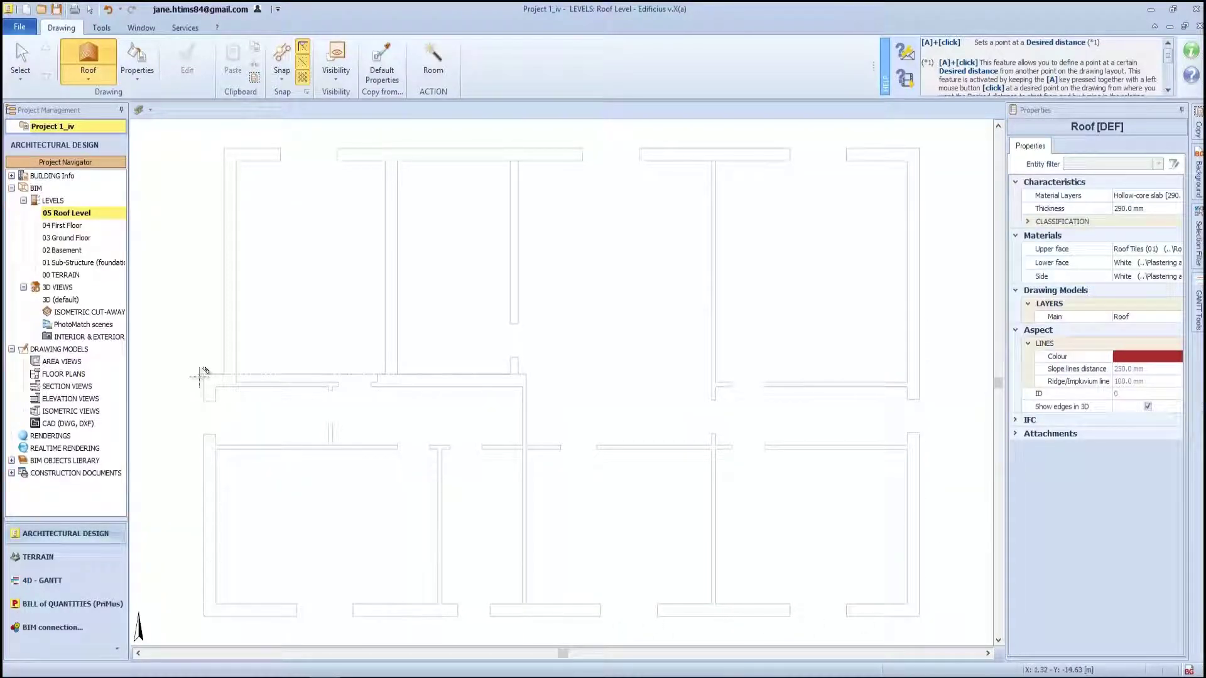
left_click(433, 60)
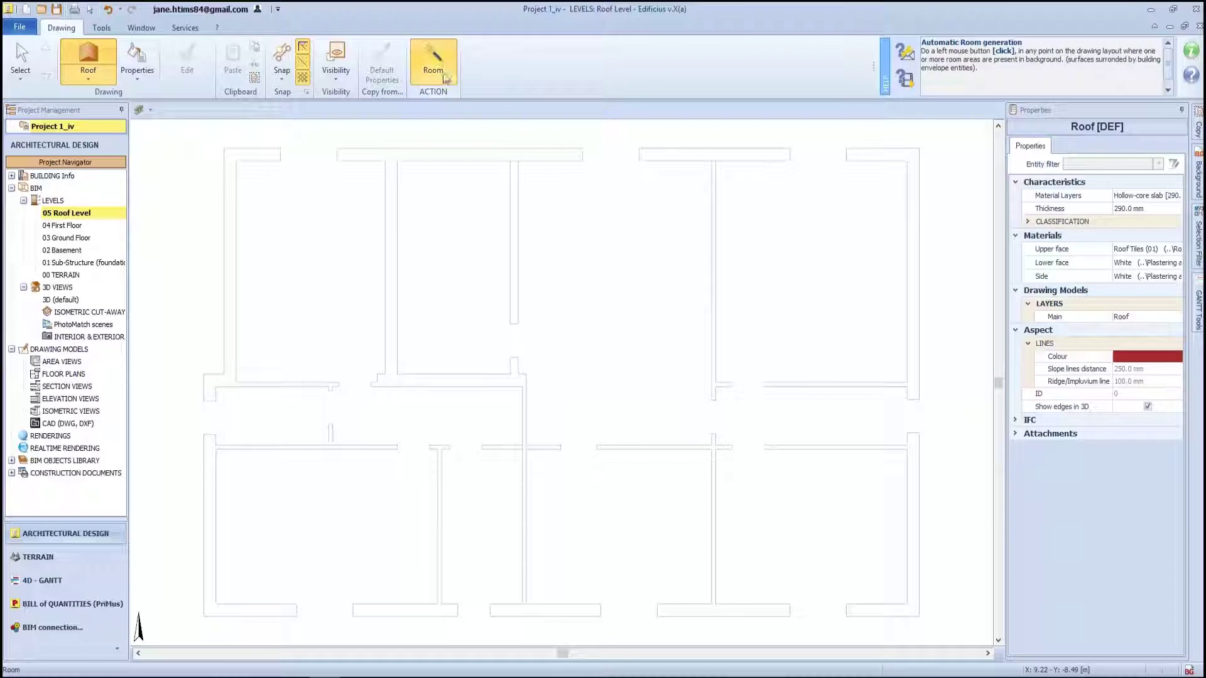
left_click(583, 306)
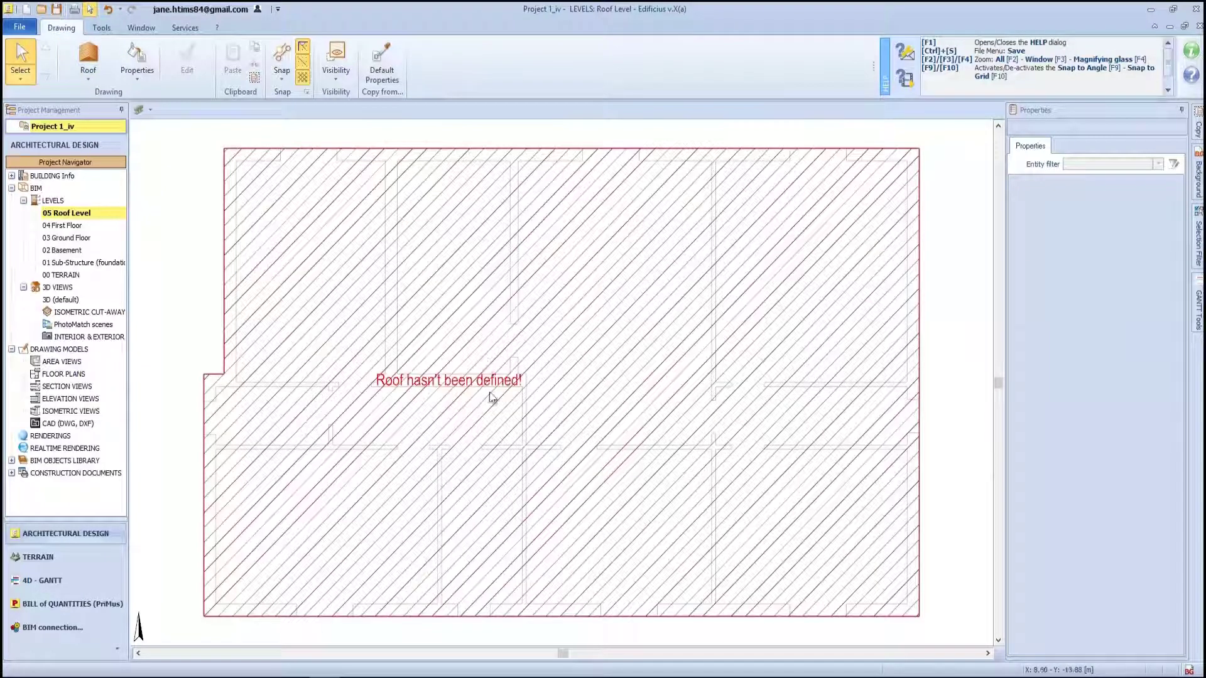
left_click(310, 149)
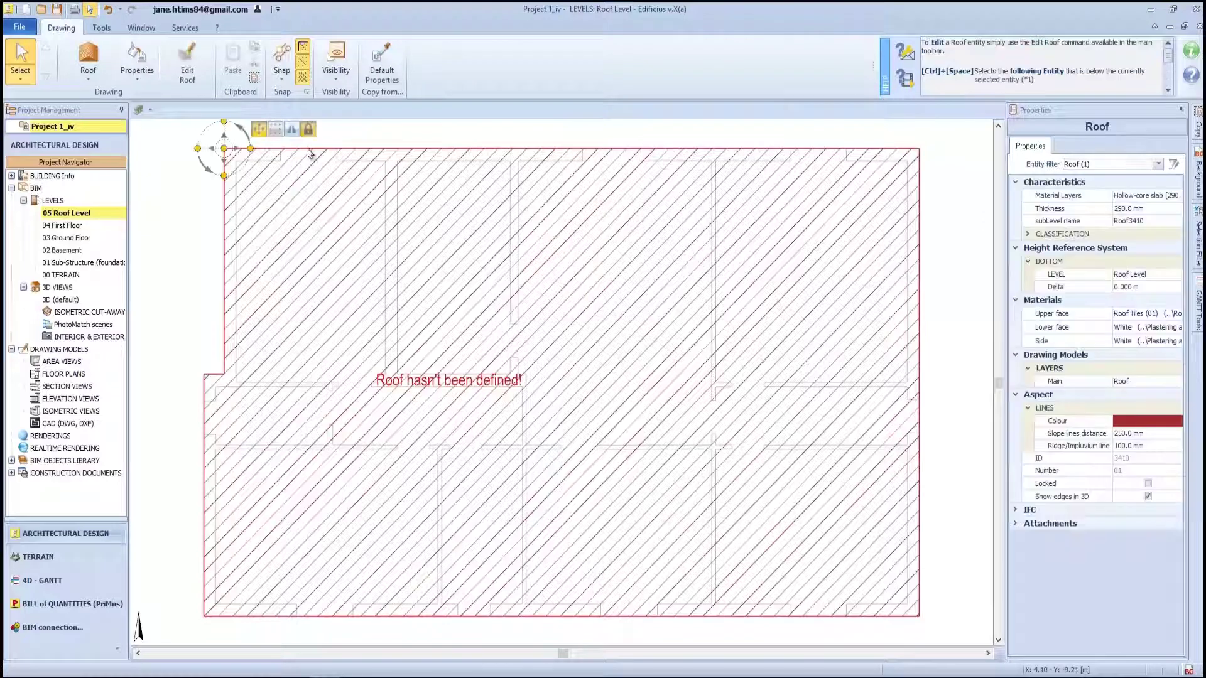
left_click(190, 64)
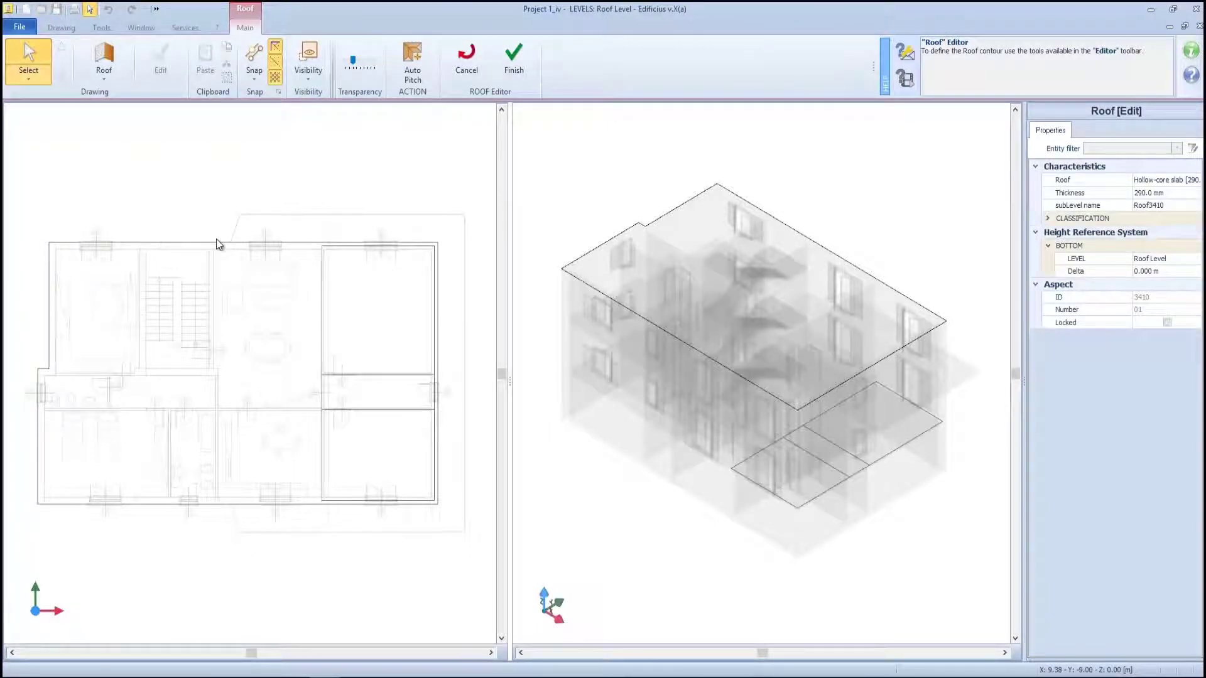
Offset the top edge of the roof contour outward by 1.2 m.
left_click(198, 243)
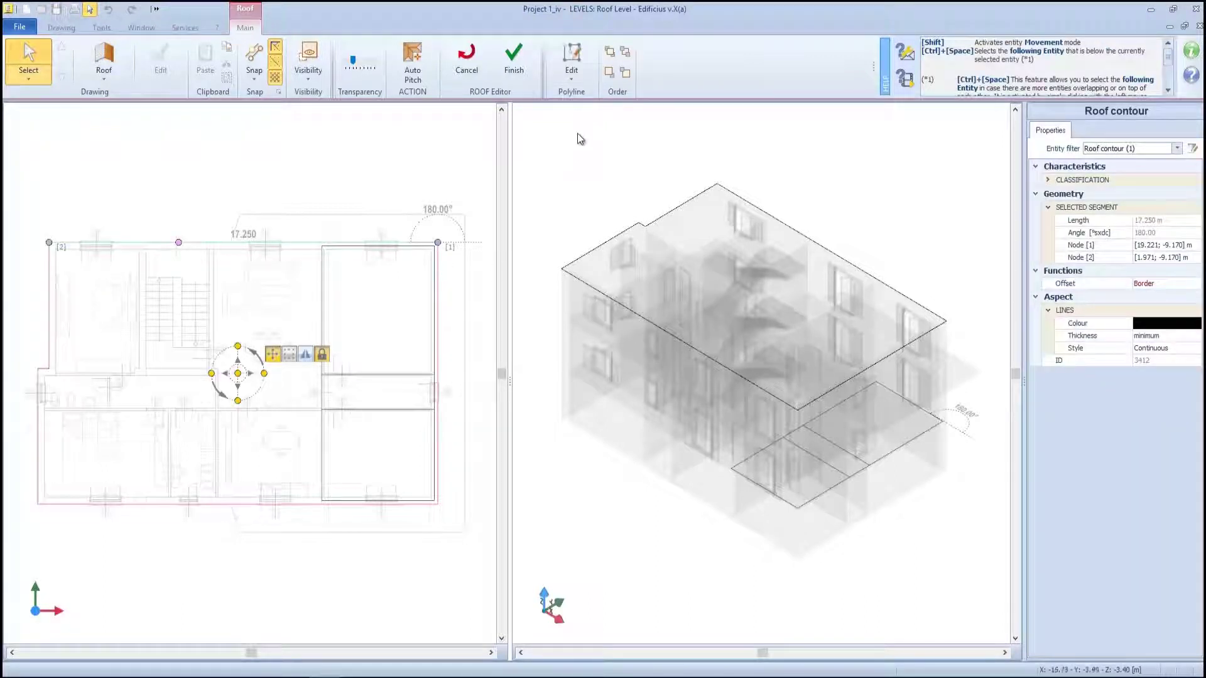
left_click(582, 77)
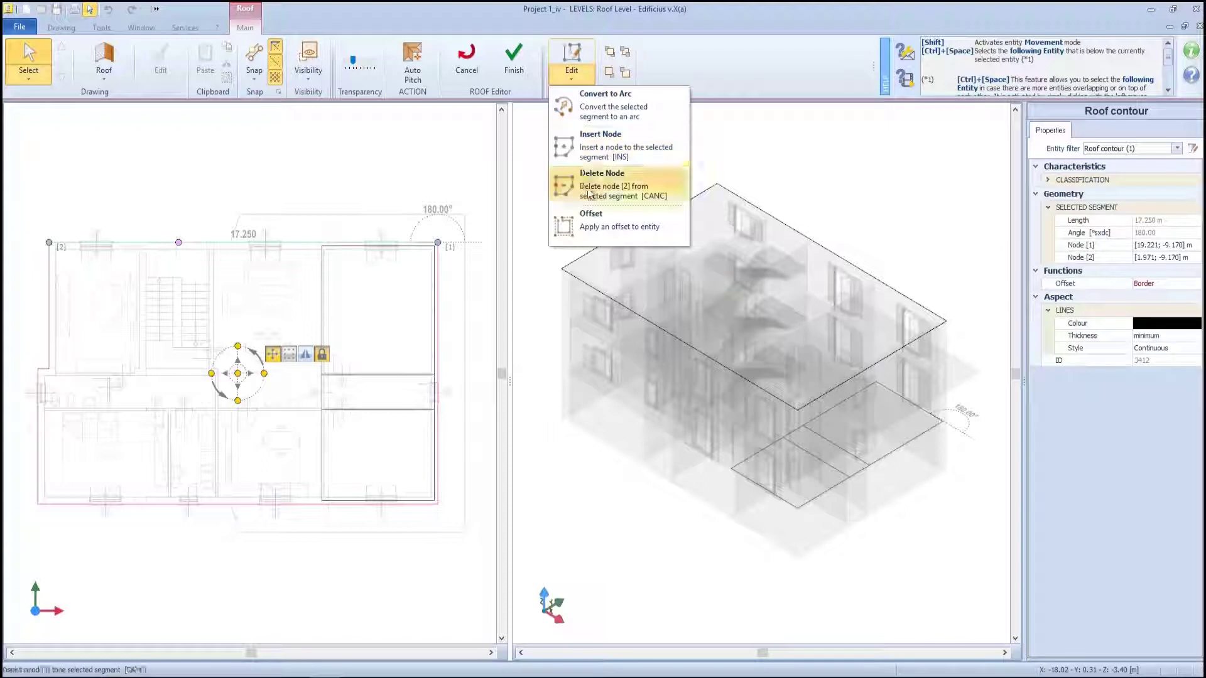
left_click(588, 227)
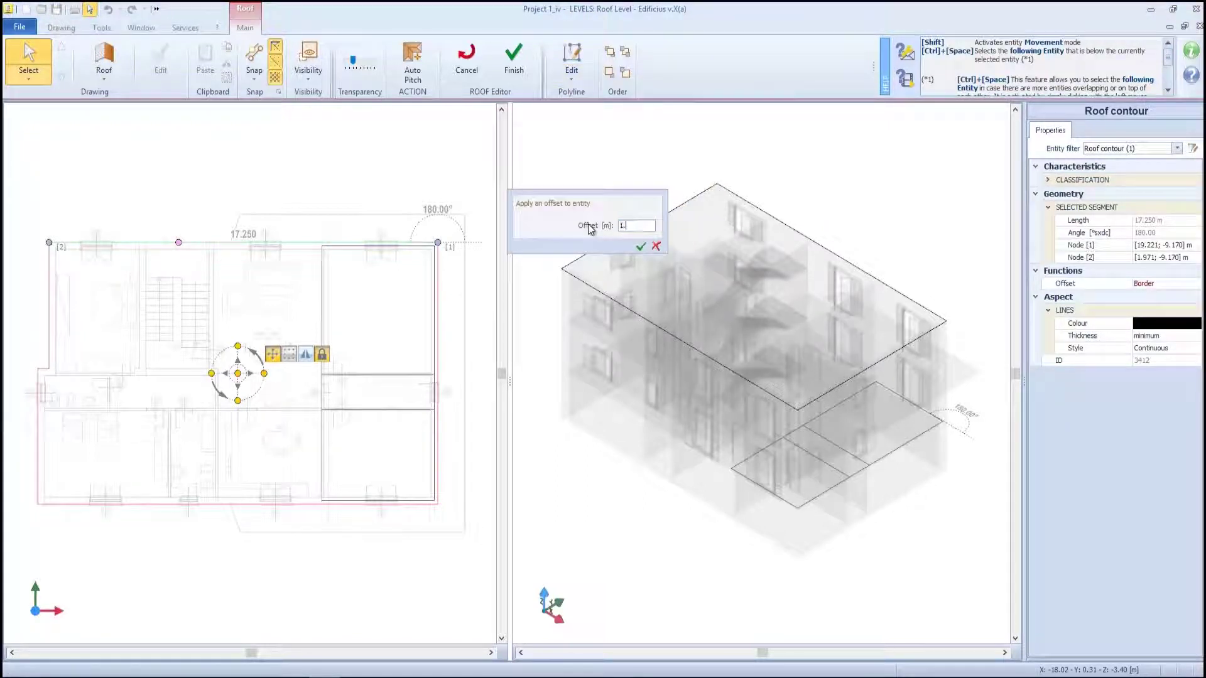
key("Return")
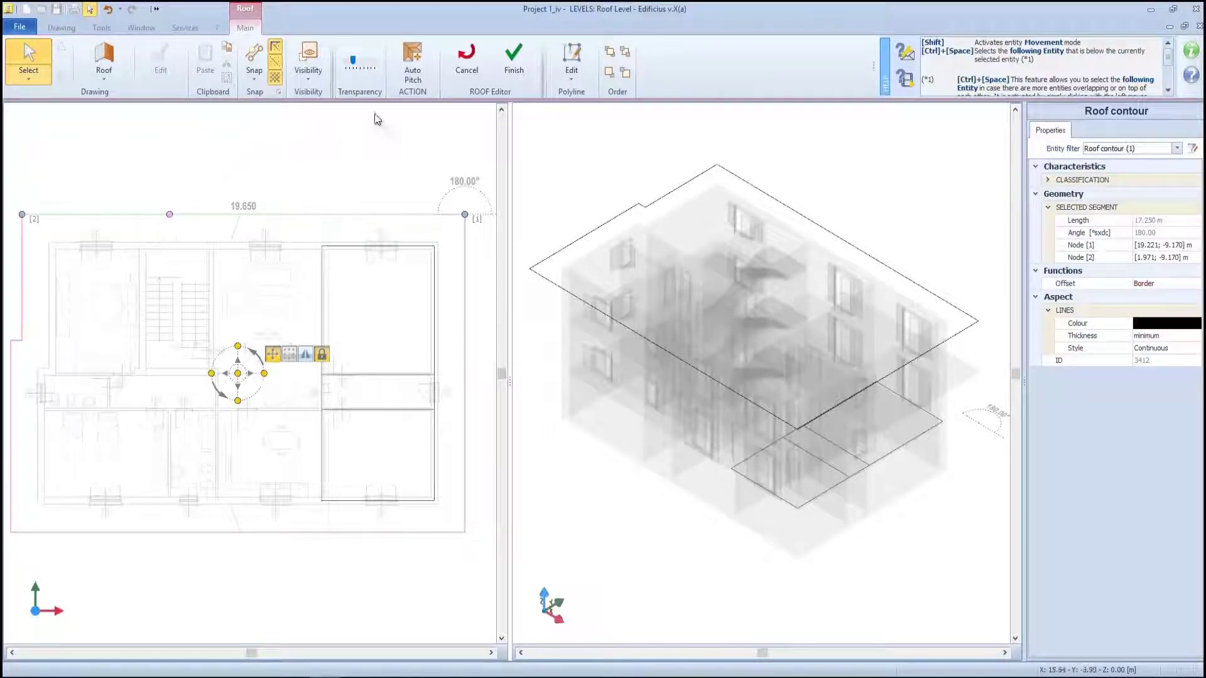
Set a 40% inclination on every side of the roof.
left_click(408, 81)
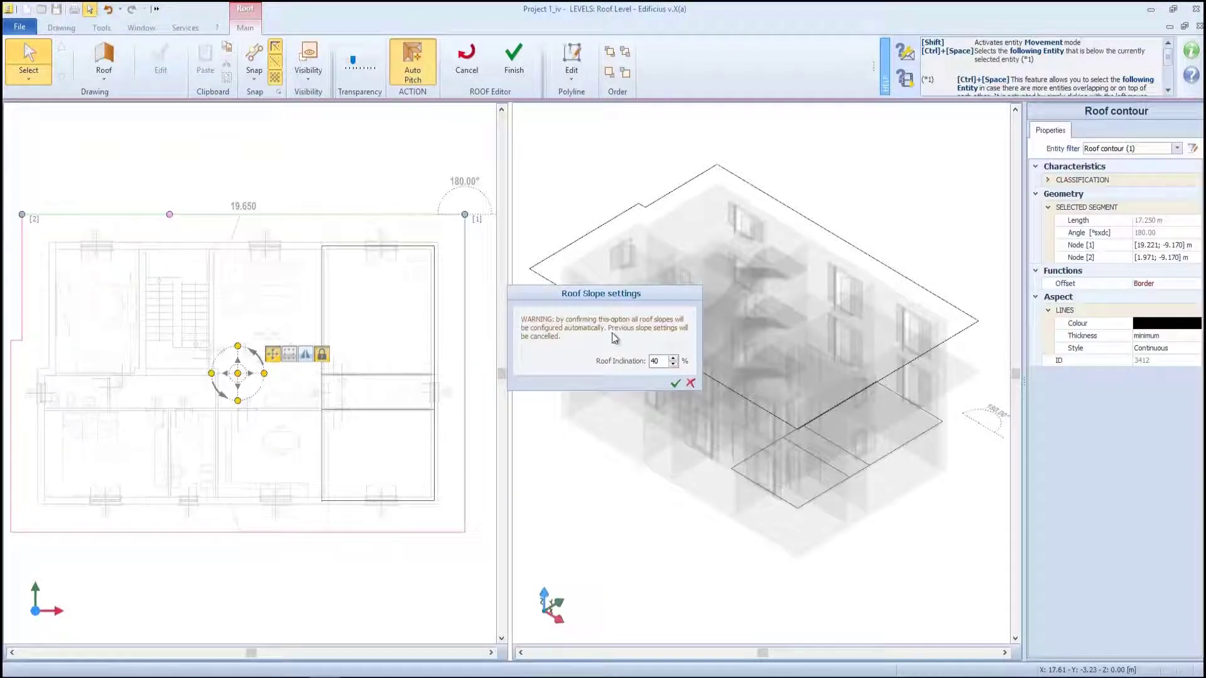
left_click(675, 384)
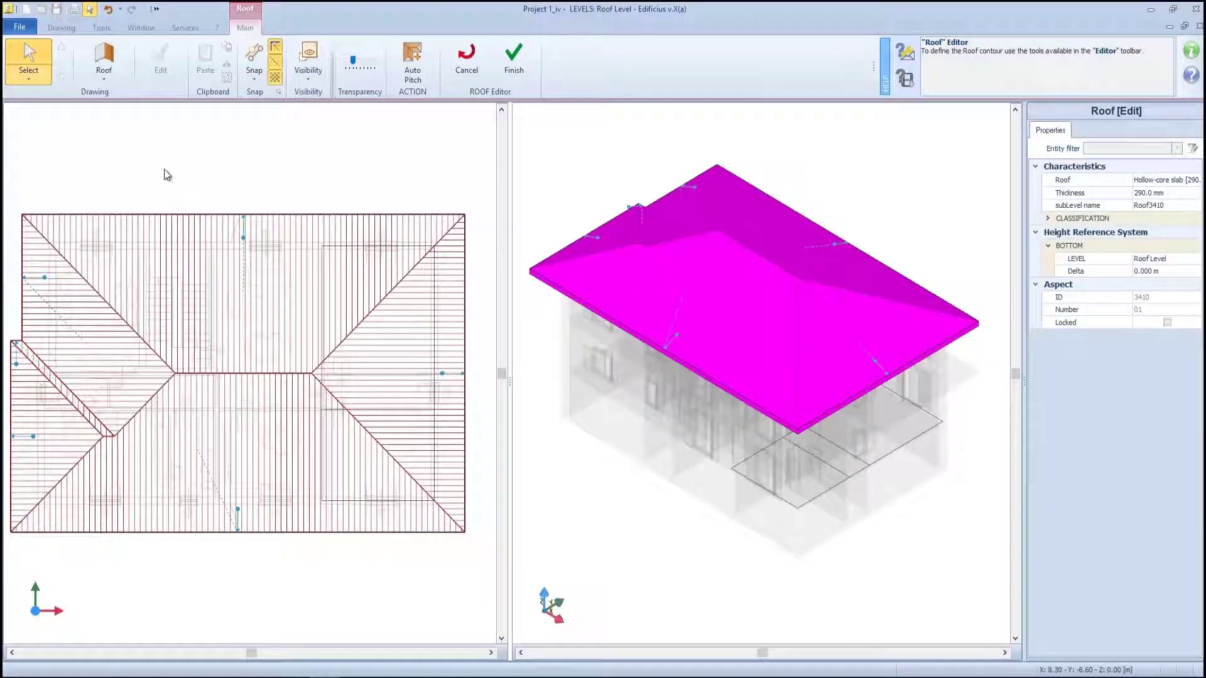
left_click(107, 74)
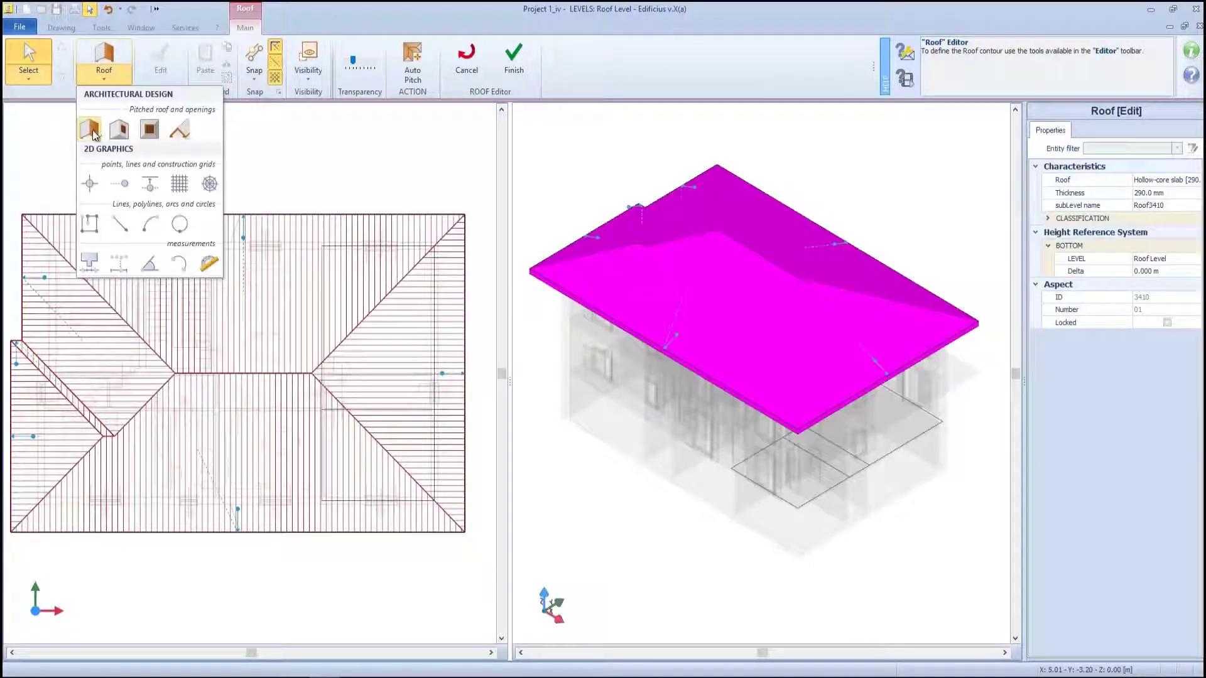
Place eaves along the roof's top, right and bottom edges.
left_click(179, 130)
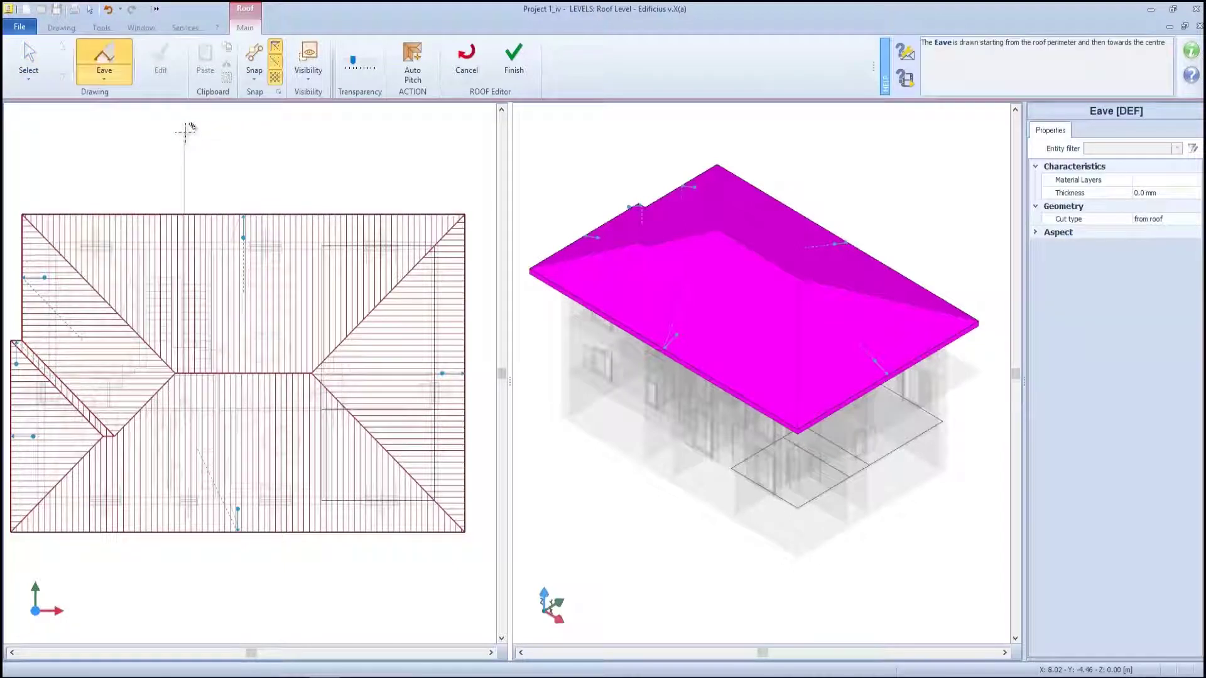
left_click(266, 222)
left_click(317, 270)
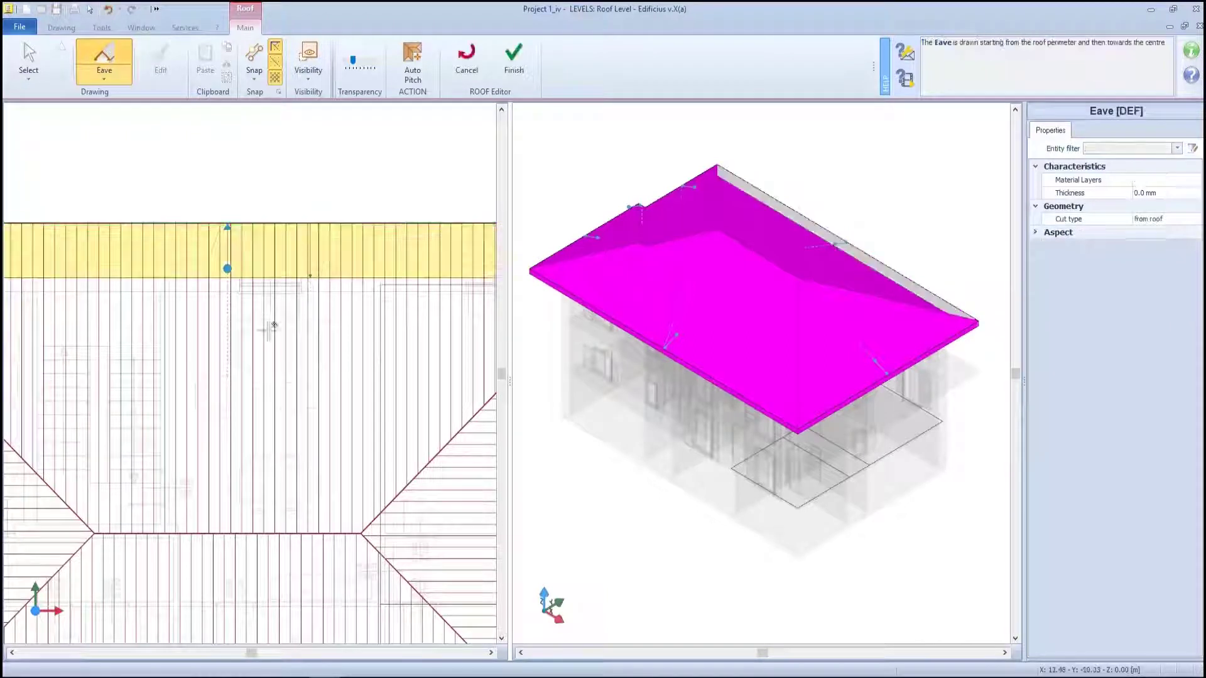
scroll(292, 320, "down", 3)
scroll(402, 371, "up", 3)
left_click(430, 371)
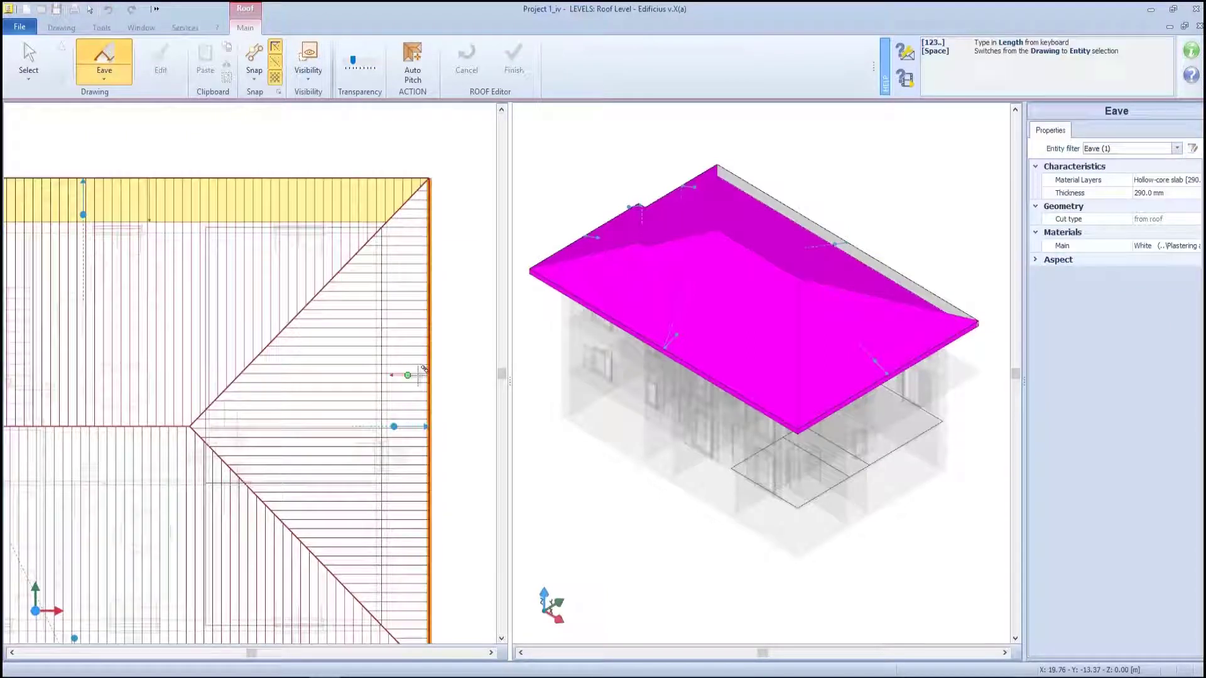
left_click(383, 375)
scroll(189, 515, "down", 3)
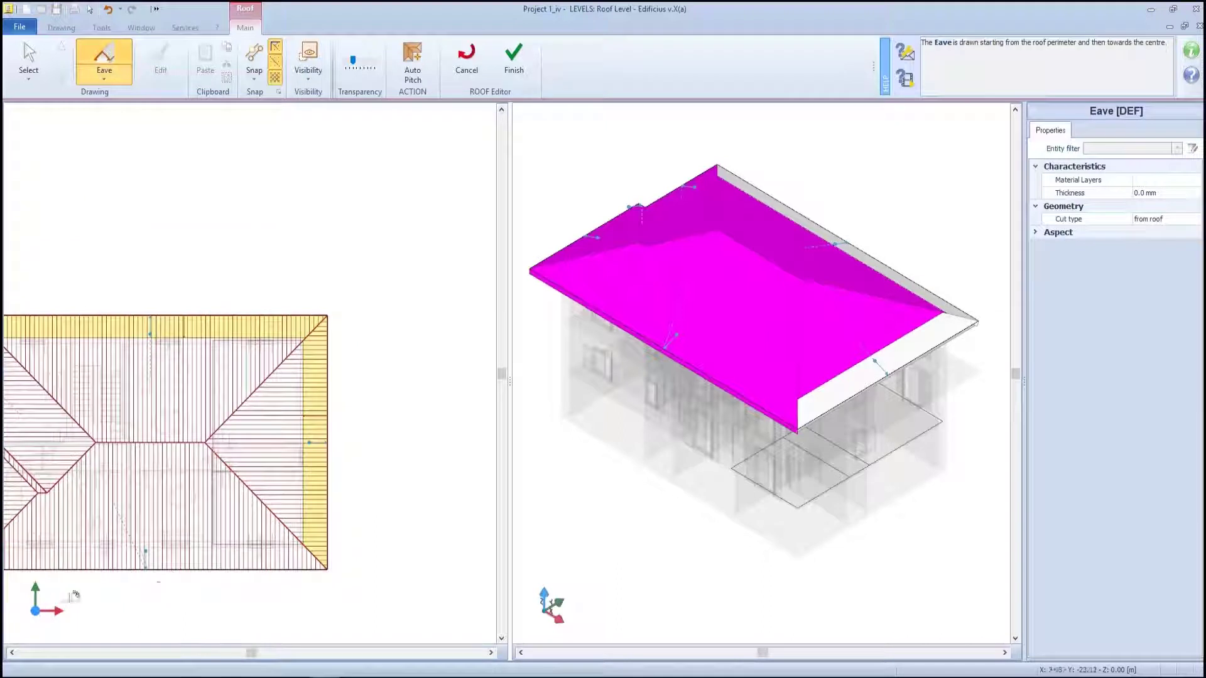
scroll(215, 503, "up", 3)
left_click(308, 538)
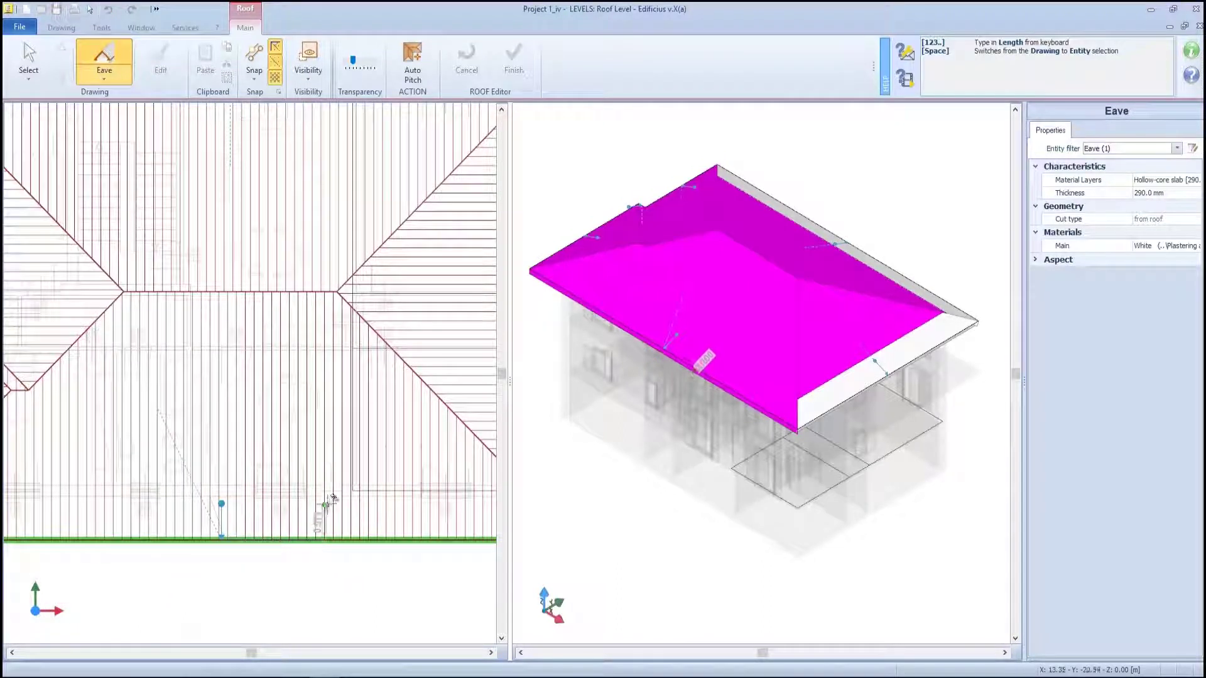
left_click(329, 499)
Add eaves on the left, short horizontal and upper-left edges, then select the top eave.
scroll(328, 493, "down", 3)
scroll(87, 276, "up", 3)
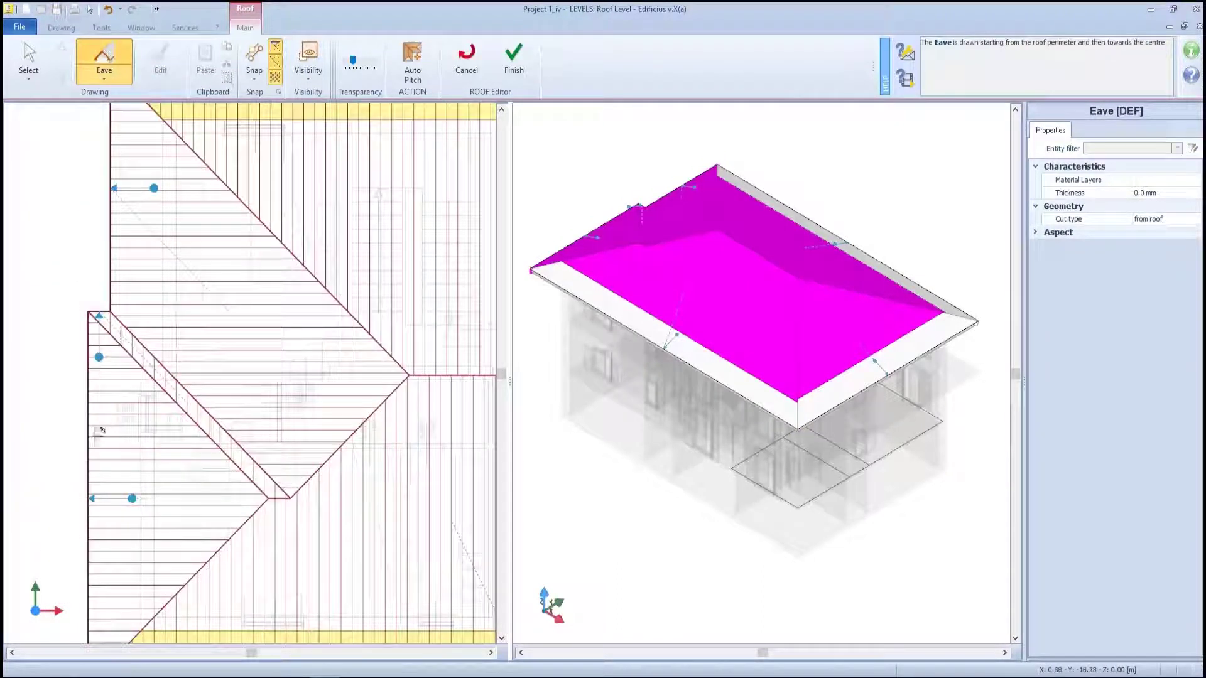
left_click(90, 432)
left_click(144, 444)
left_click(99, 312)
left_click(105, 350)
left_click(111, 292)
left_click(164, 293)
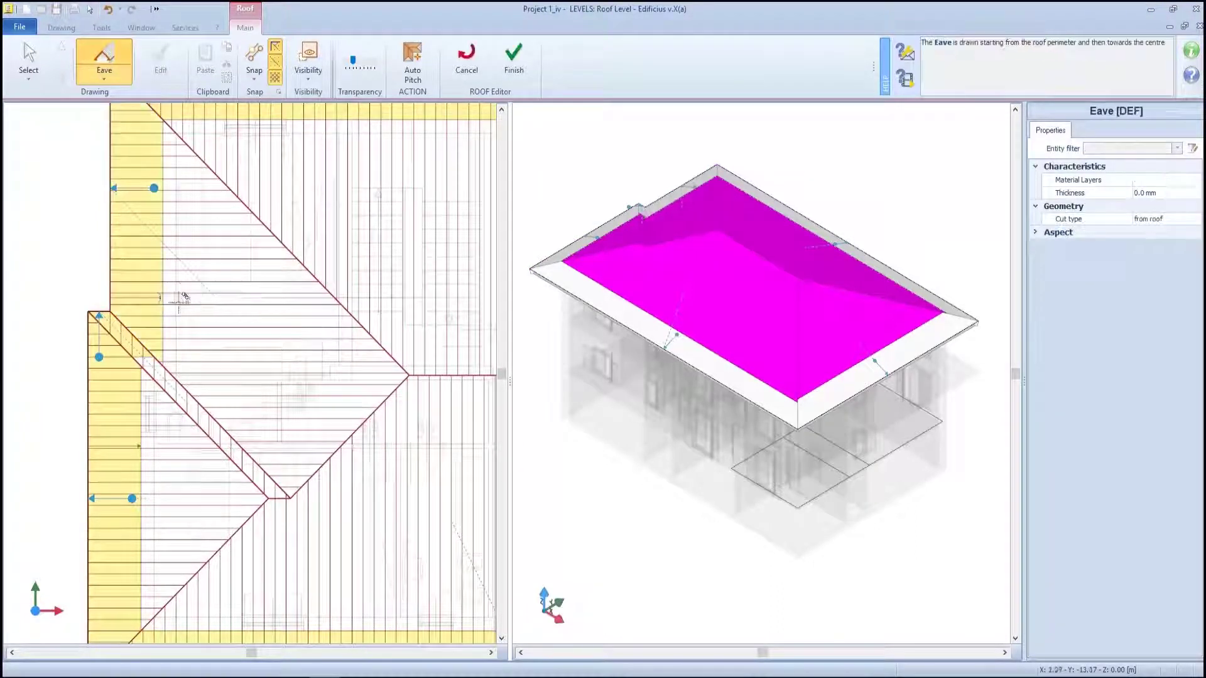
scroll(253, 323, "down", 3)
left_click(30, 53)
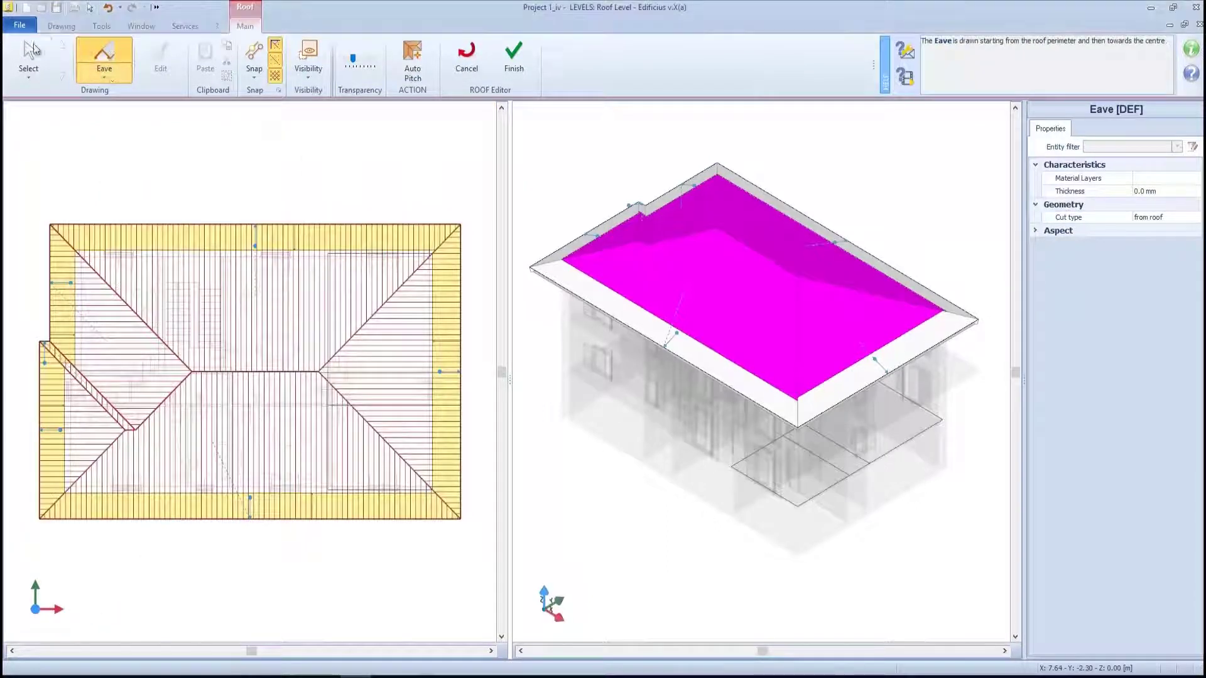
left_click(105, 236)
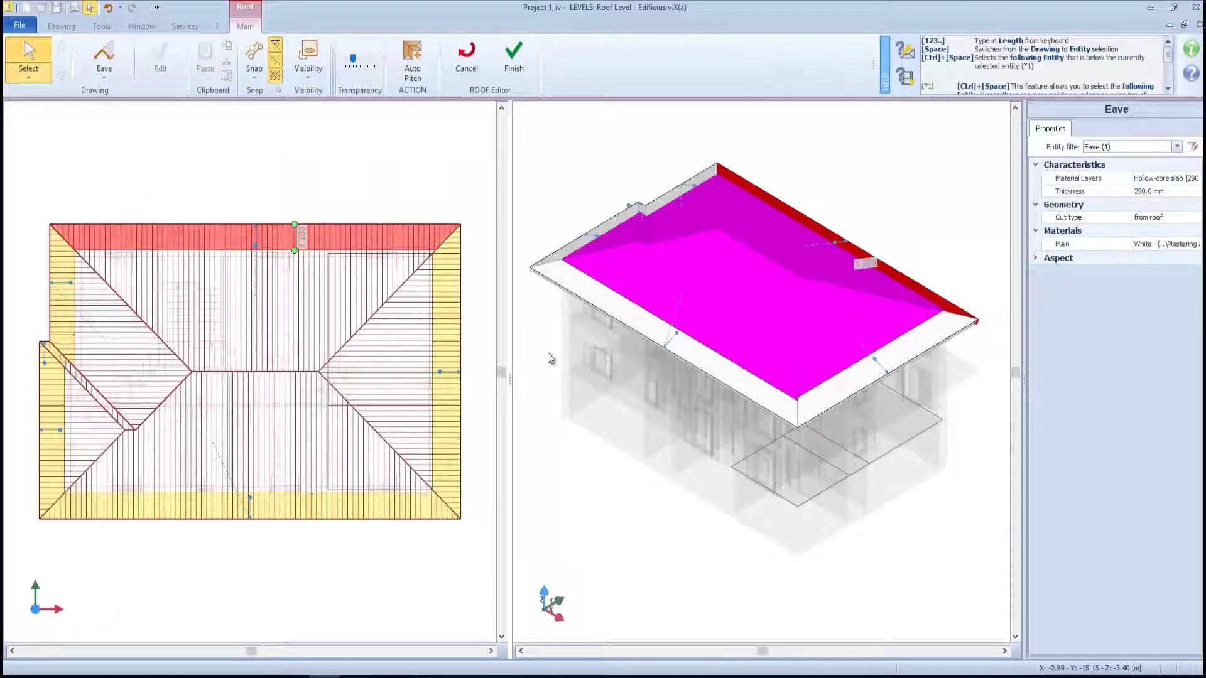
left_click(452, 408)
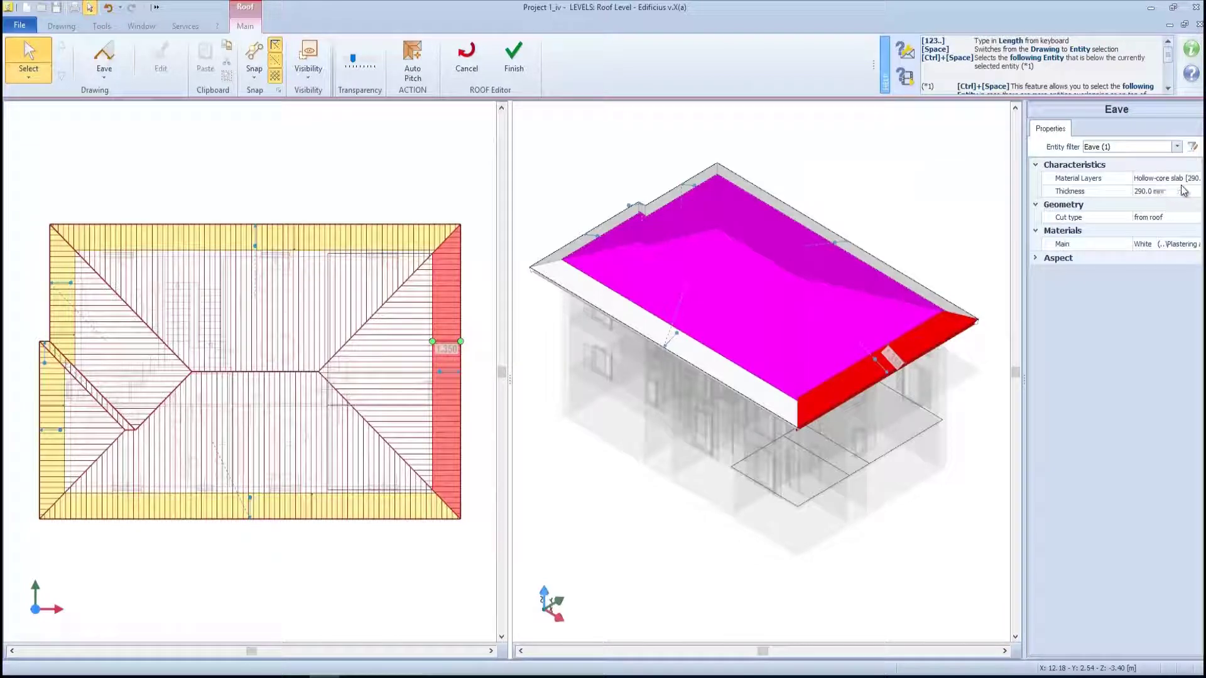
left_click(1156, 223)
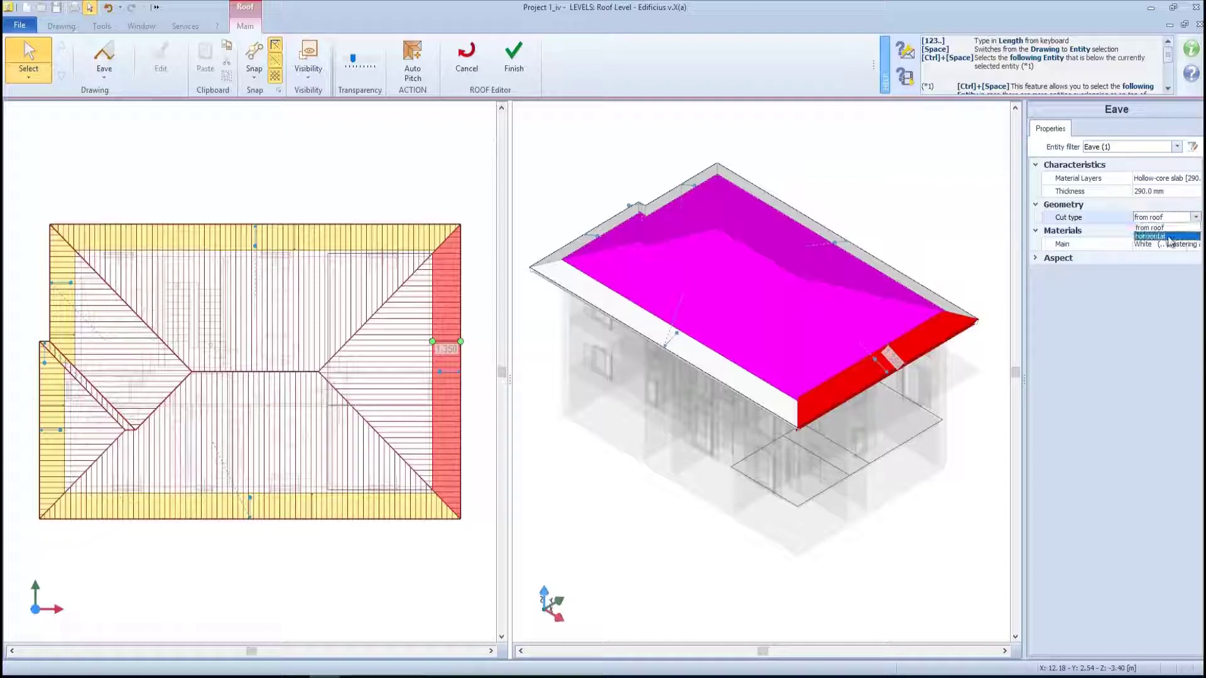
left_click(1164, 237)
middle_click_drag(825, 426, 828, 368)
scroll(828, 366, "up", 3)
scroll(823, 373, "up", 4)
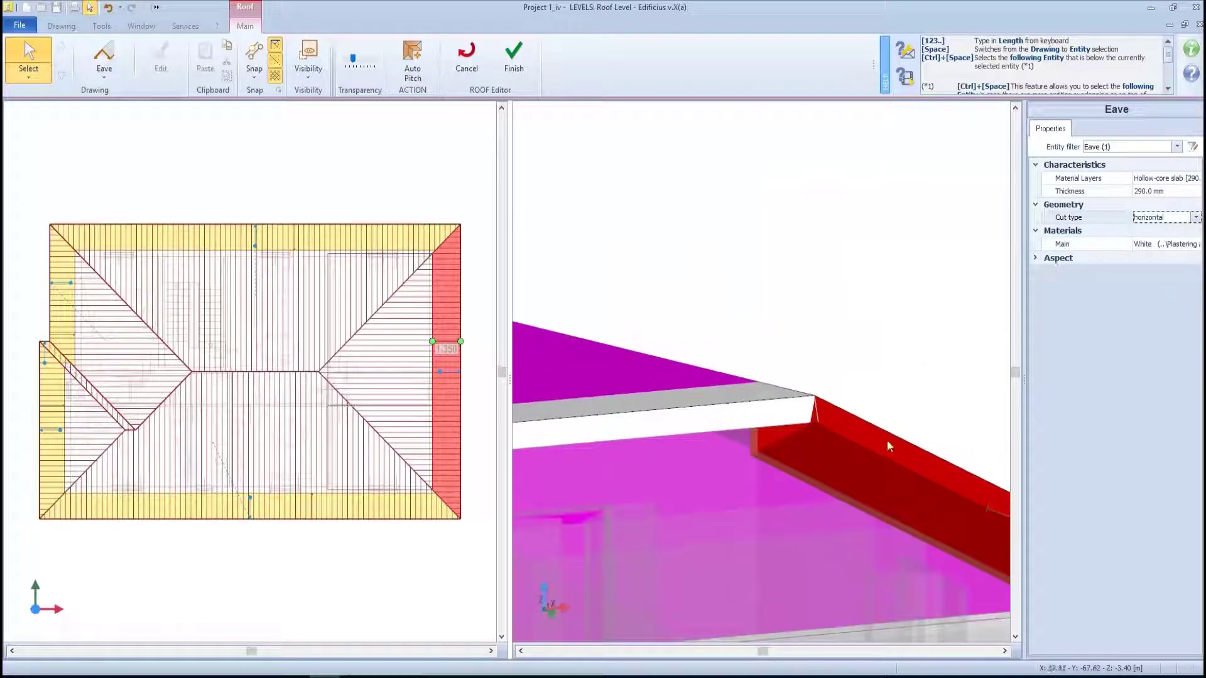
left_click(1196, 218)
left_click(1161, 244)
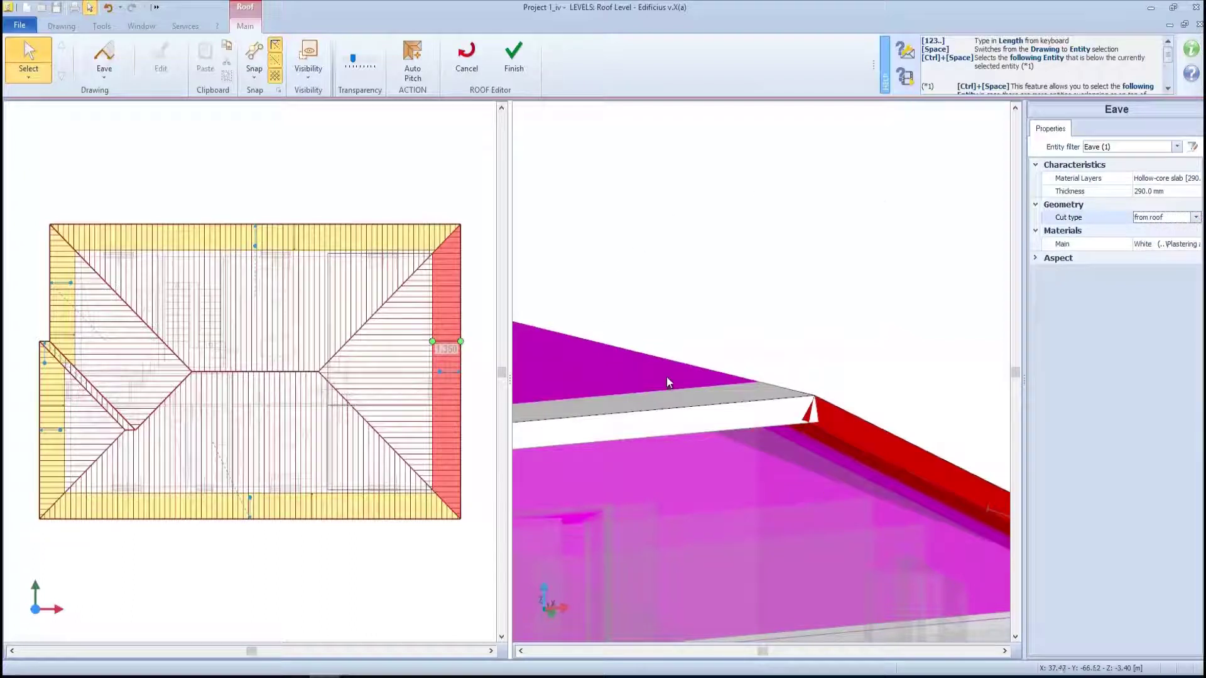
left_click(514, 60)
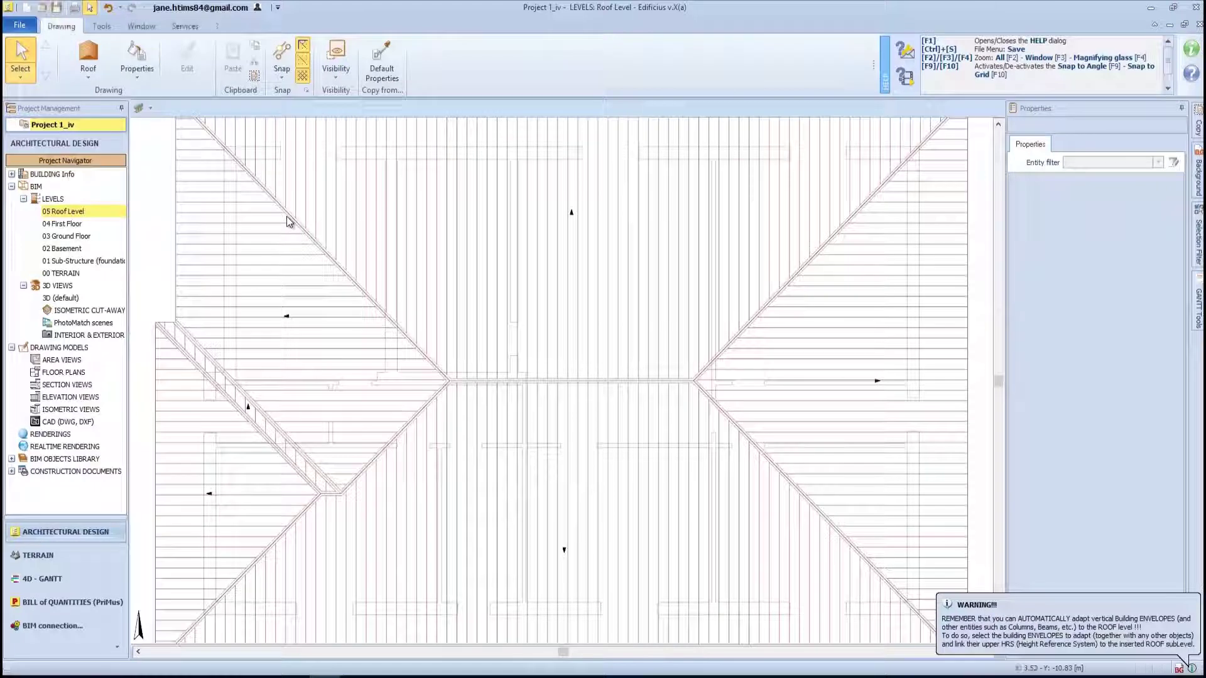
Bring up the 3D (default) view, maximize it and orbit to an elevated three-quarter view.
scroll(367, 273, "down", 3)
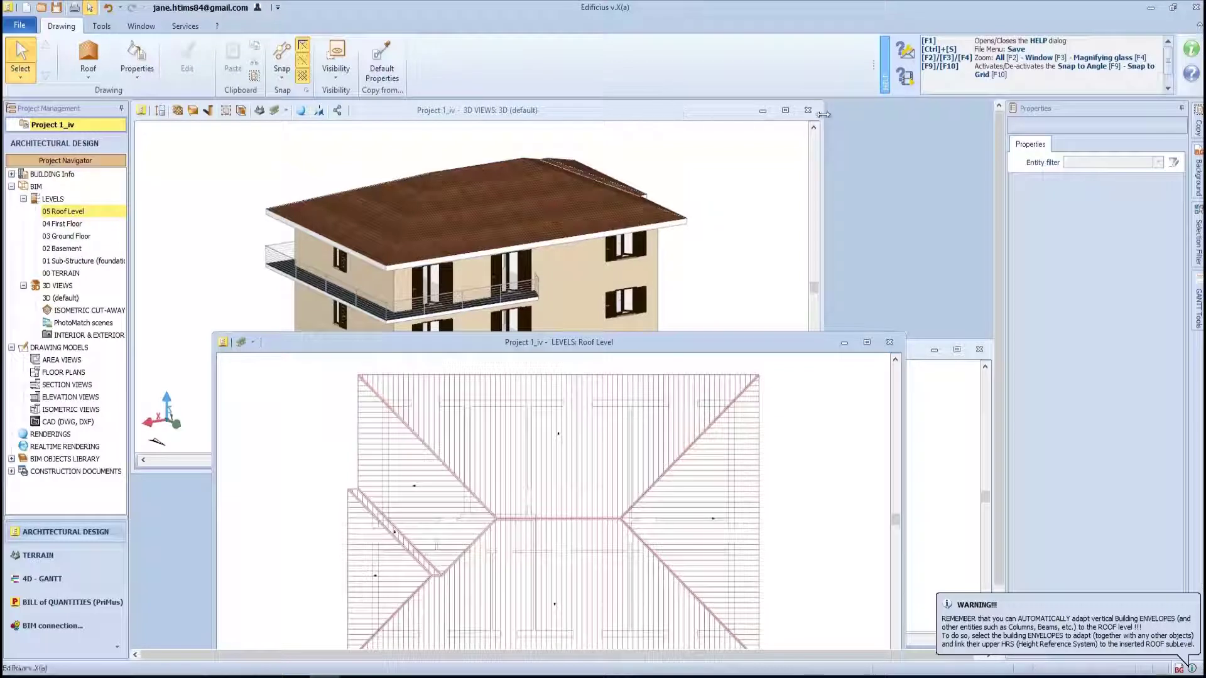
left_click(753, 110)
left_click(785, 110)
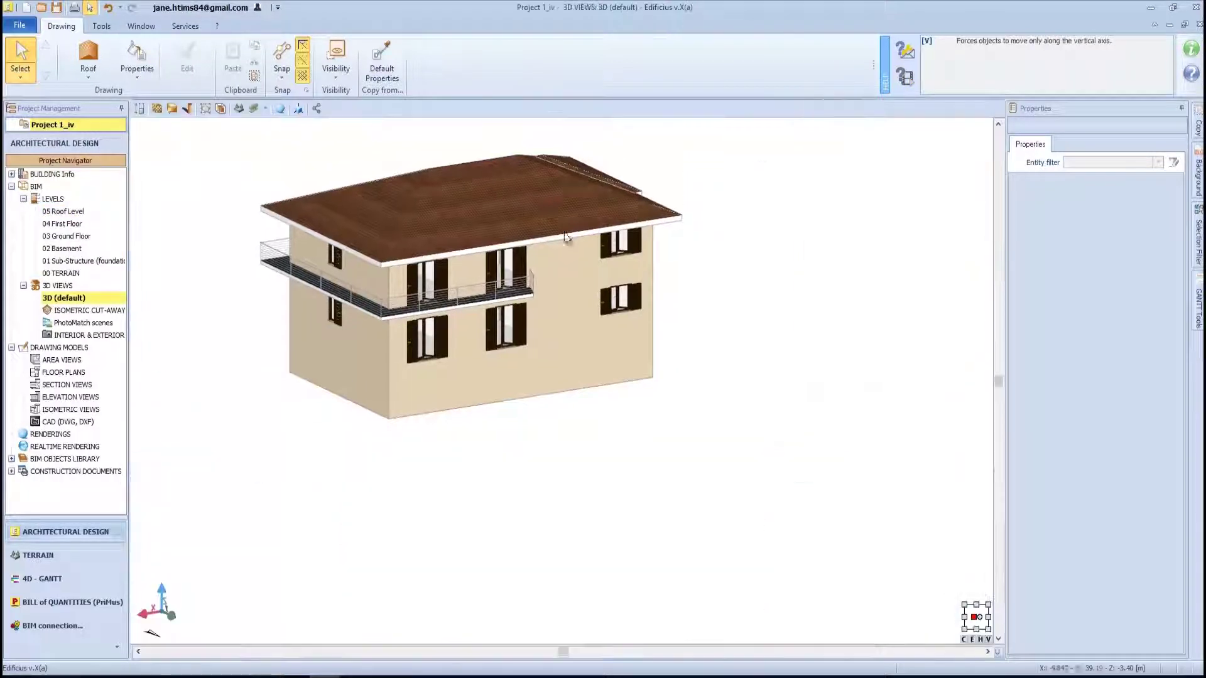
scroll(453, 207, "up", 3)
middle_click_drag(641, 310, 469, 277)
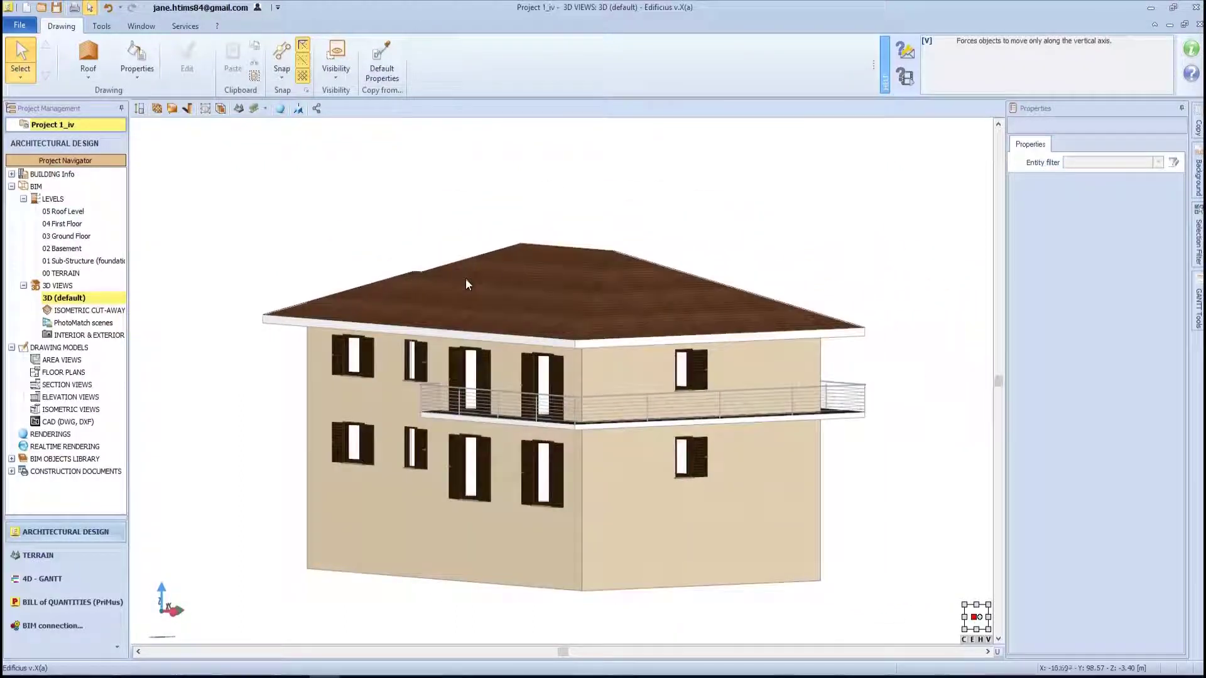
mouse_move(680, 290)
middle_mouse_down()
mouse_move(679, 327)
mouse_move(678, 288)
mouse_move(667, 285)
middle_mouse_up()
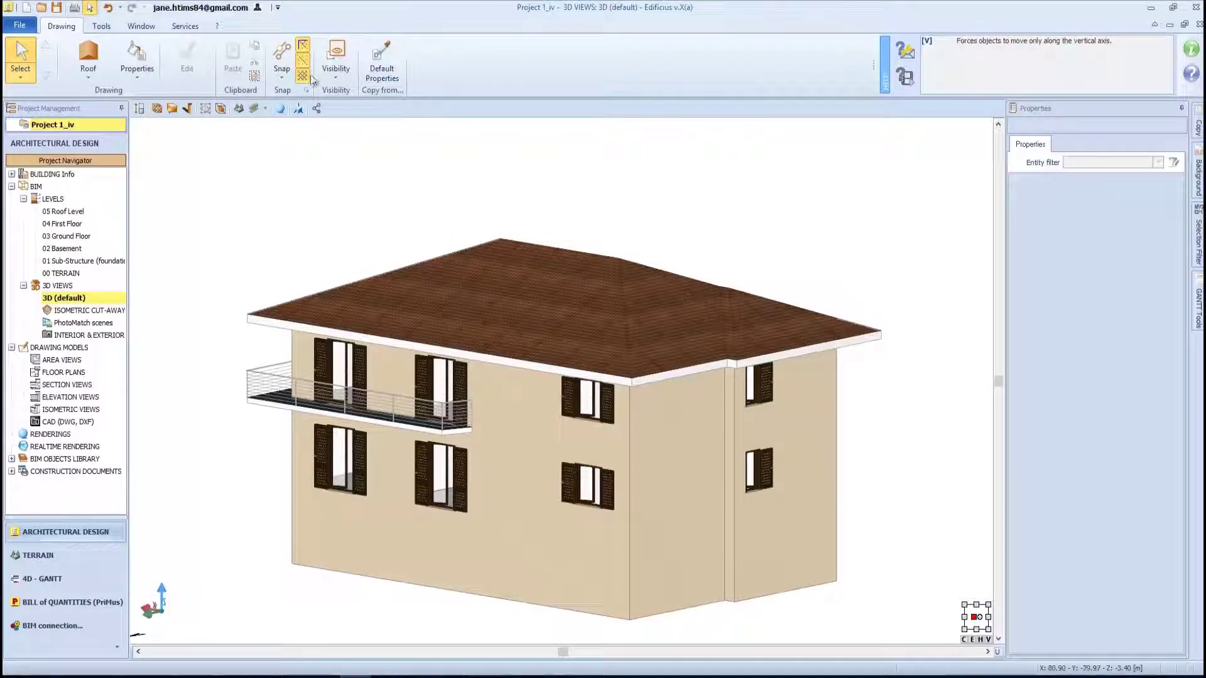
Hide the roof in the 3D view through the Visibility options.
left_click(336, 71)
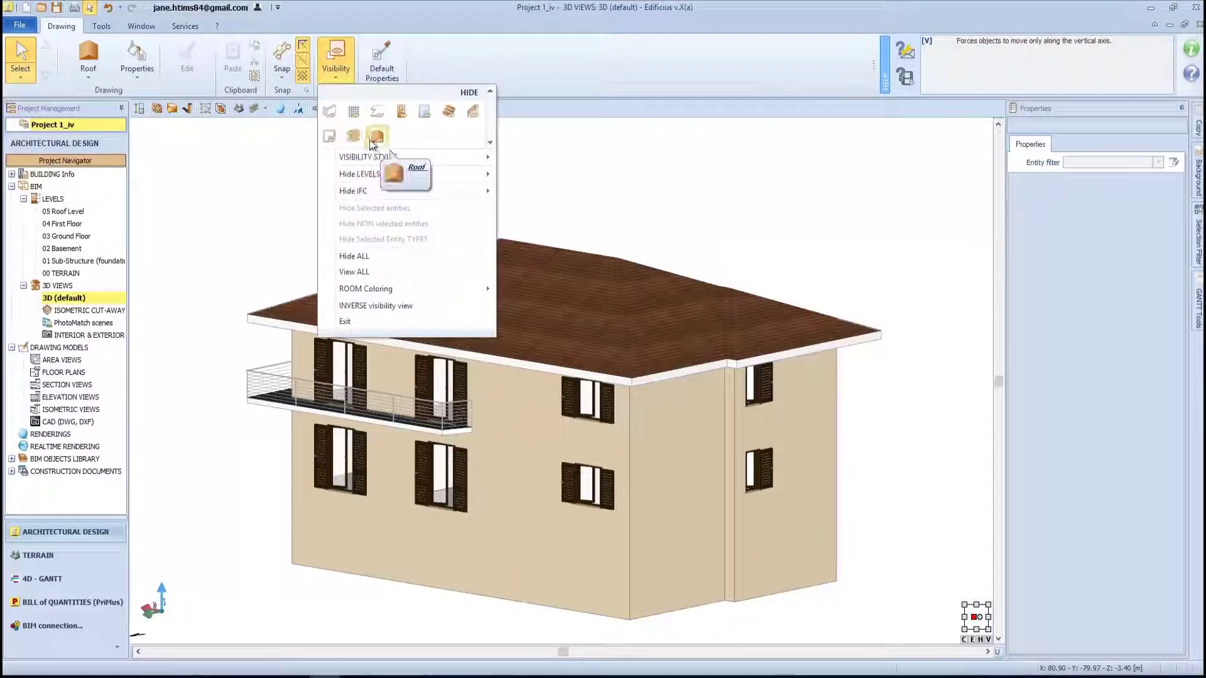
left_click(377, 136)
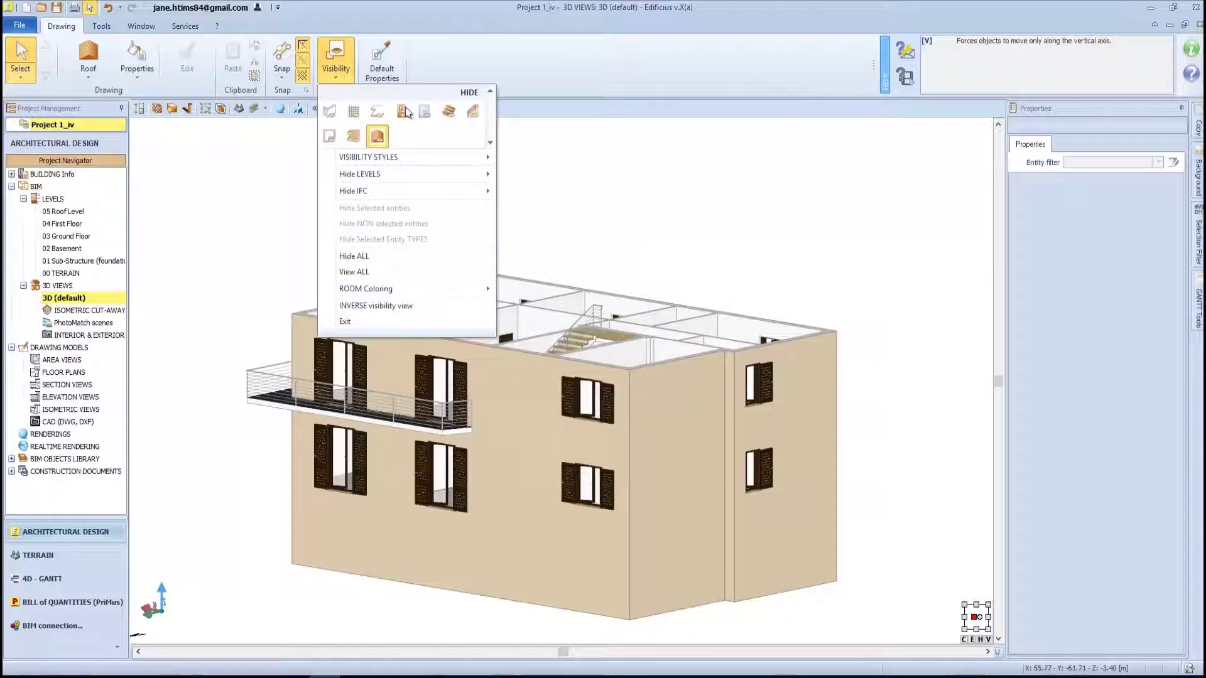
left_click(349, 321)
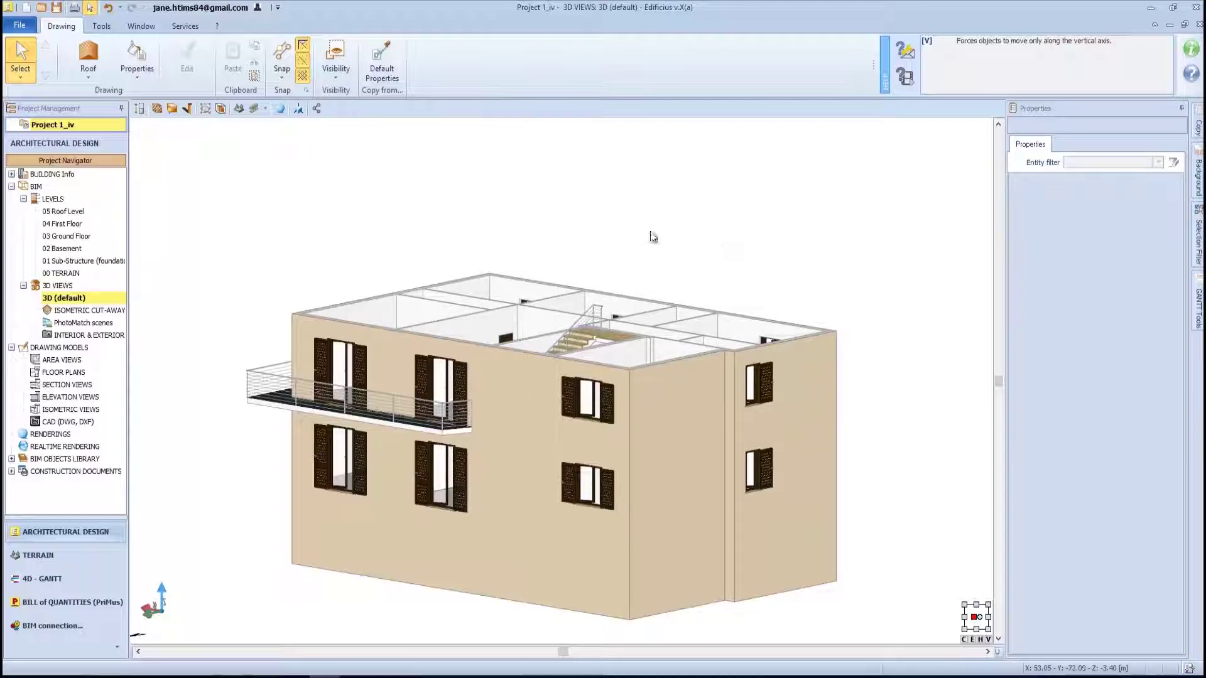
Orbit to a low facade view and box-select everything on the upper floor.
middle_click_drag(528, 247, 422, 243)
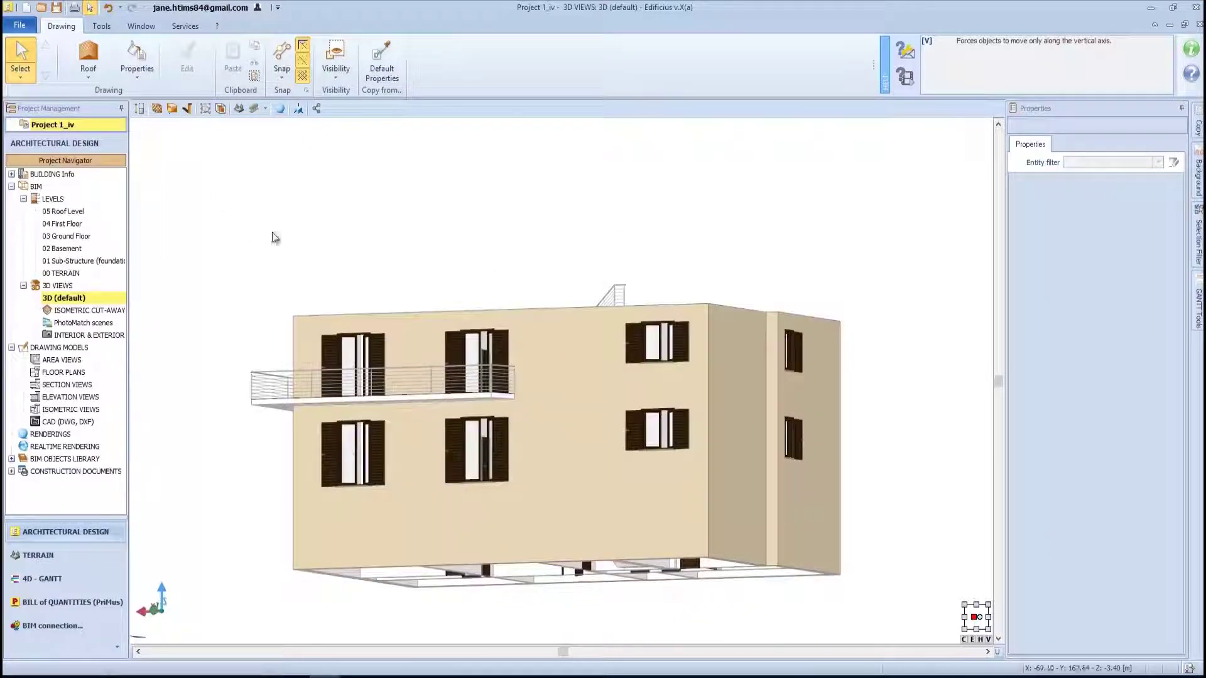
left_click(20, 71)
left_click_drag(191, 262, 886, 362)
Keep only the Vertical envelope walls selected and set their TOP sub level to Roof3410.
left_click(1157, 162)
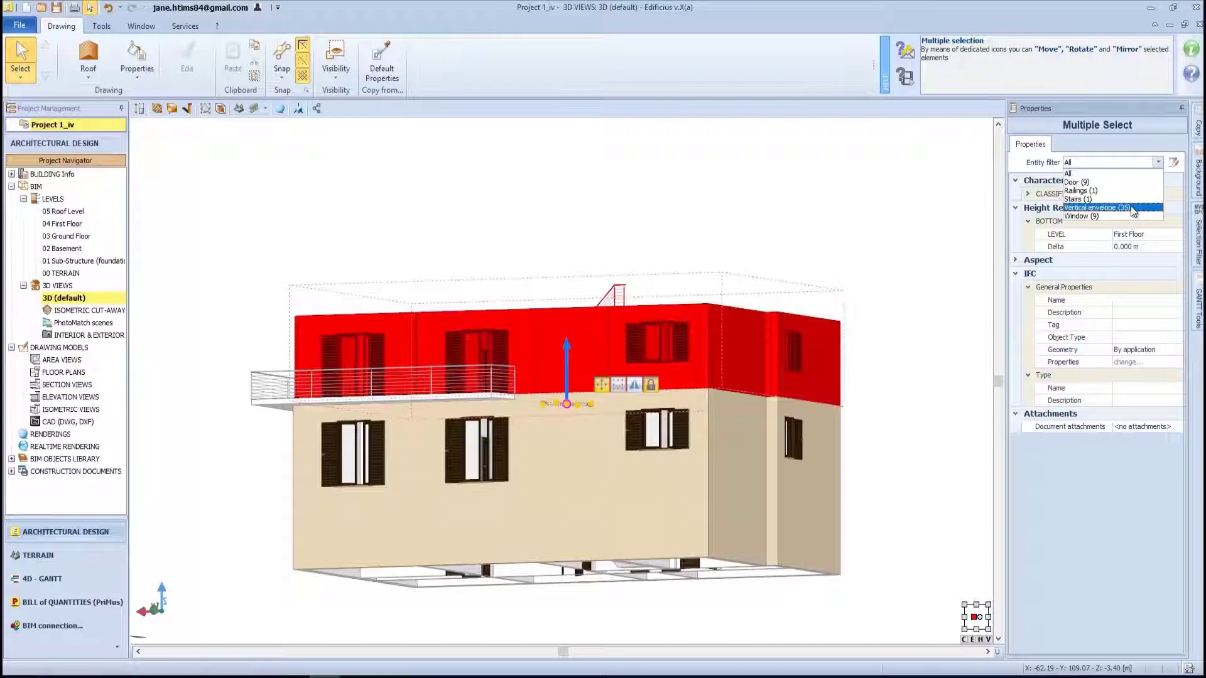
left_click(1095, 207)
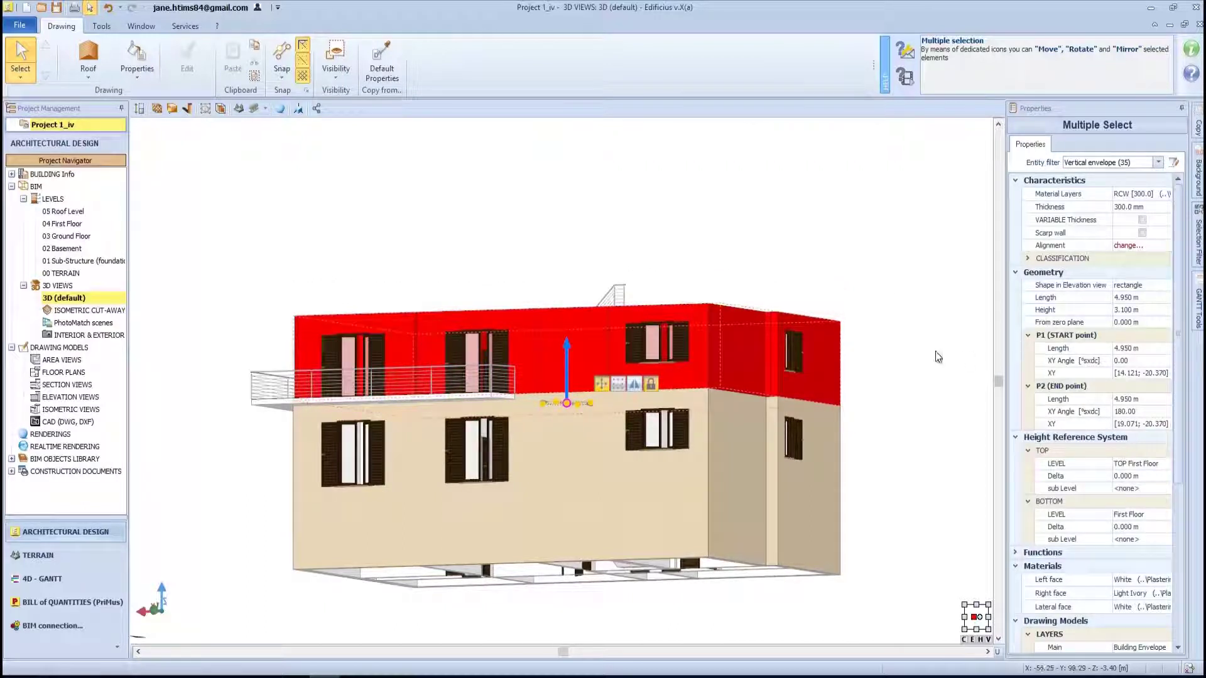
middle_click_drag(842, 309, 841, 323)
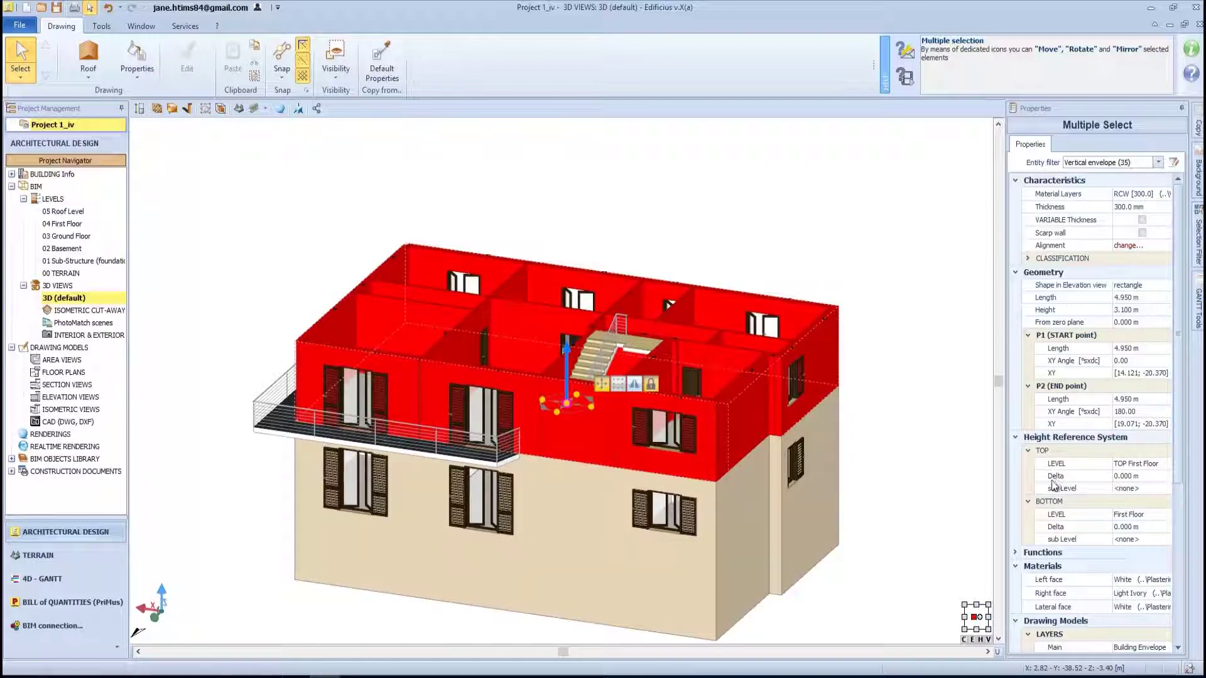
left_click(1134, 489)
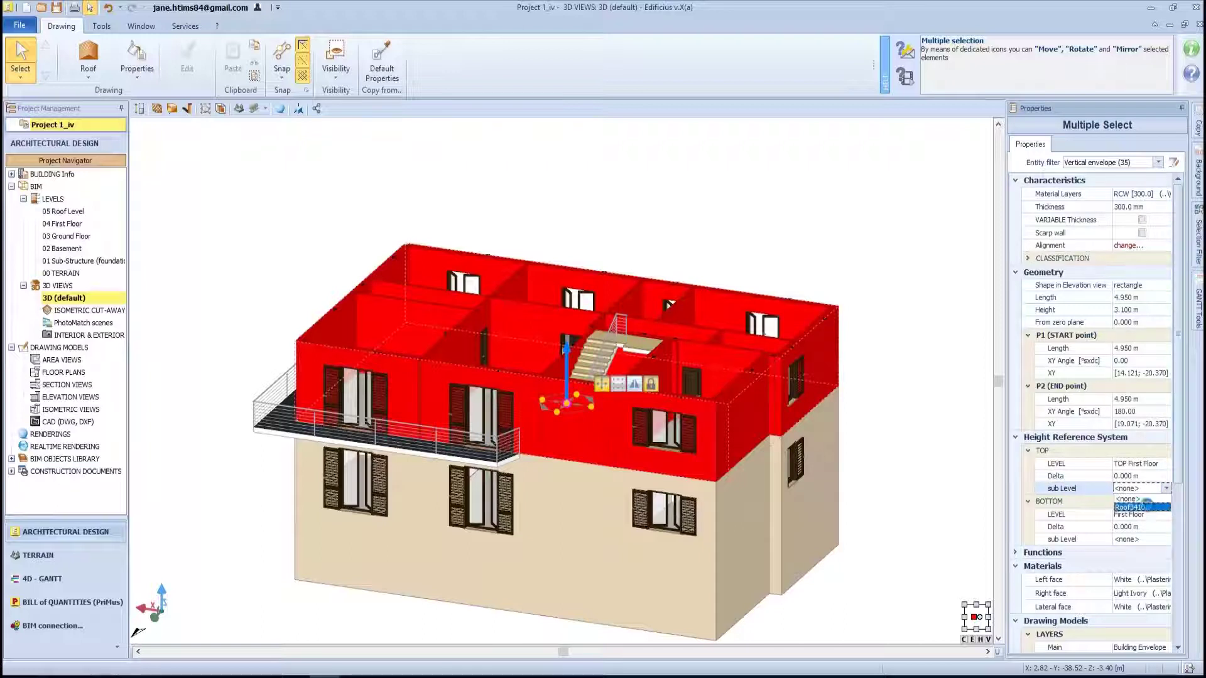
left_click(1145, 506)
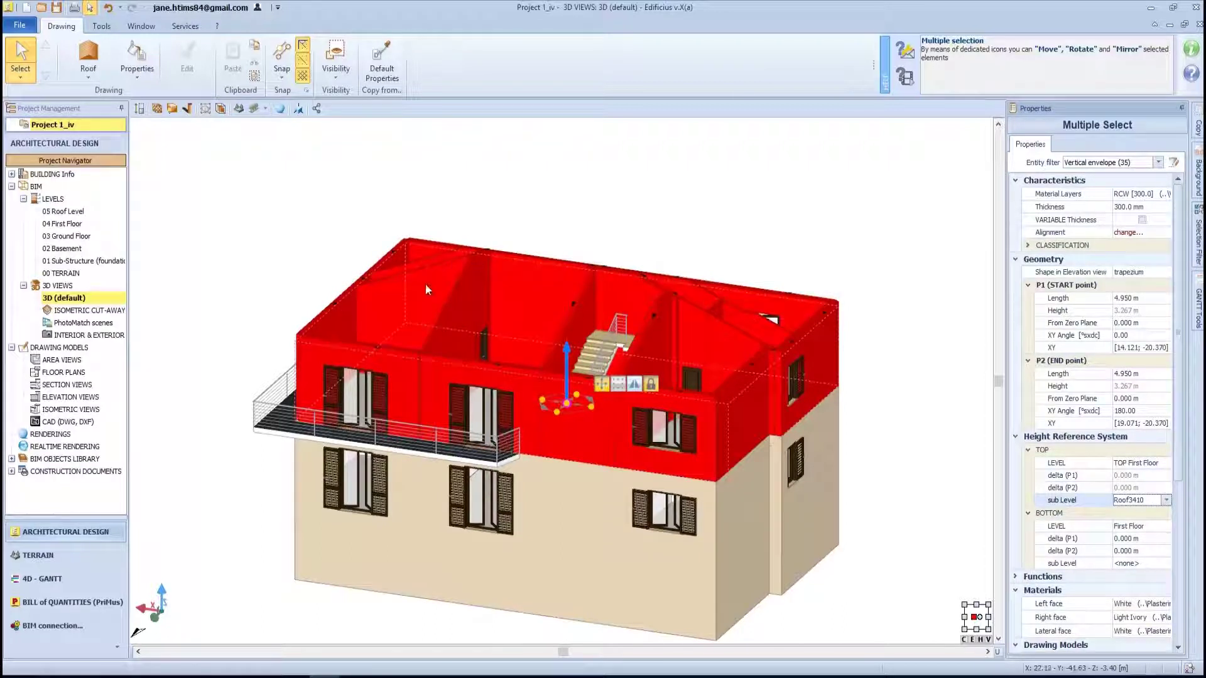
mouse_move(875, 351)
middle_mouse_down()
mouse_move(842, 342)
mouse_move(864, 342)
middle_mouse_up()
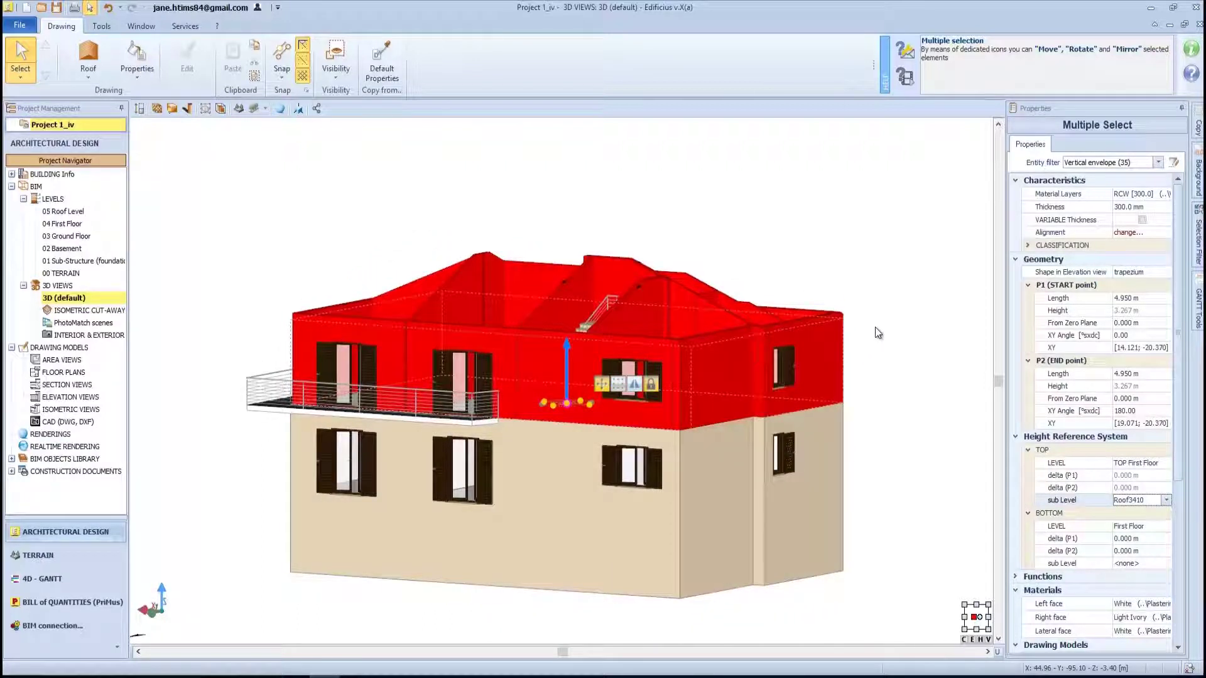
left_click(829, 287)
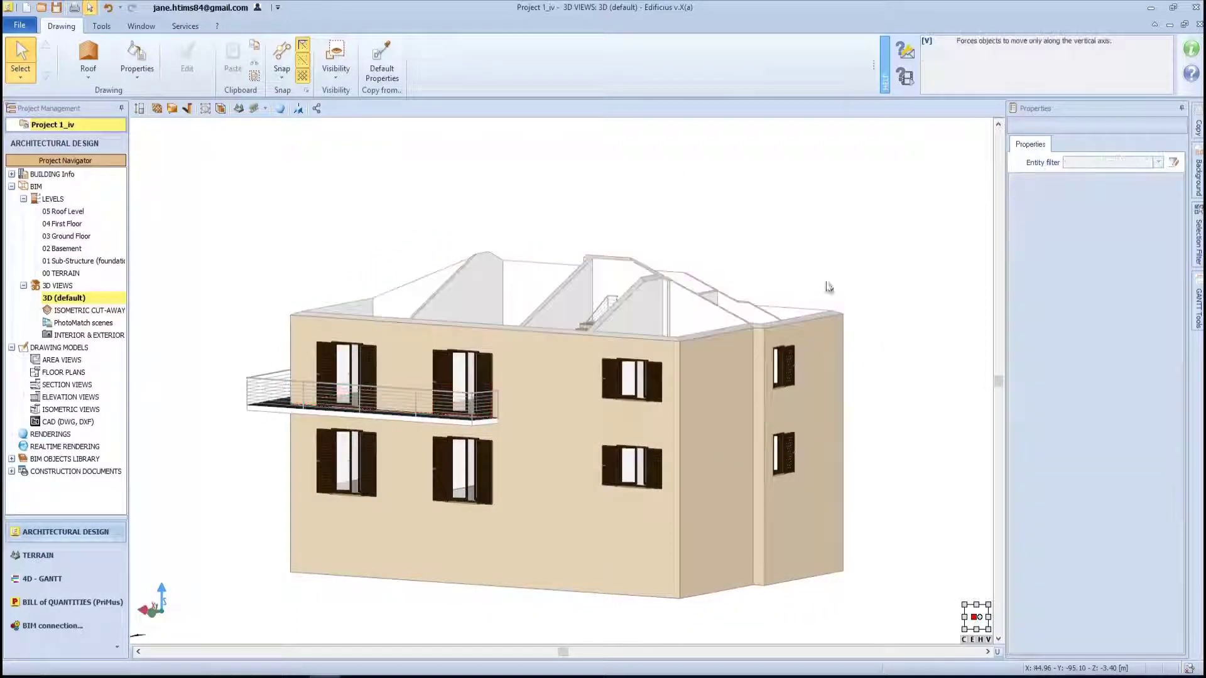
Unhide the roof in the 3D view through the Visibility options.
left_click(335, 74)
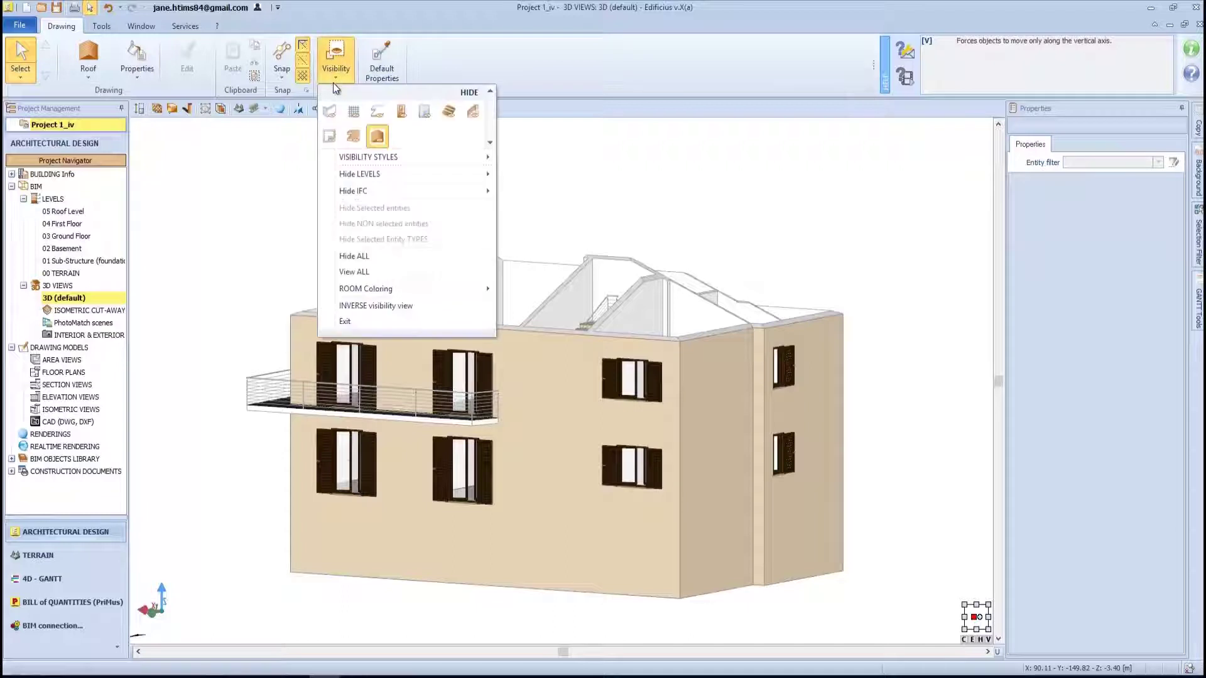
left_click(384, 142)
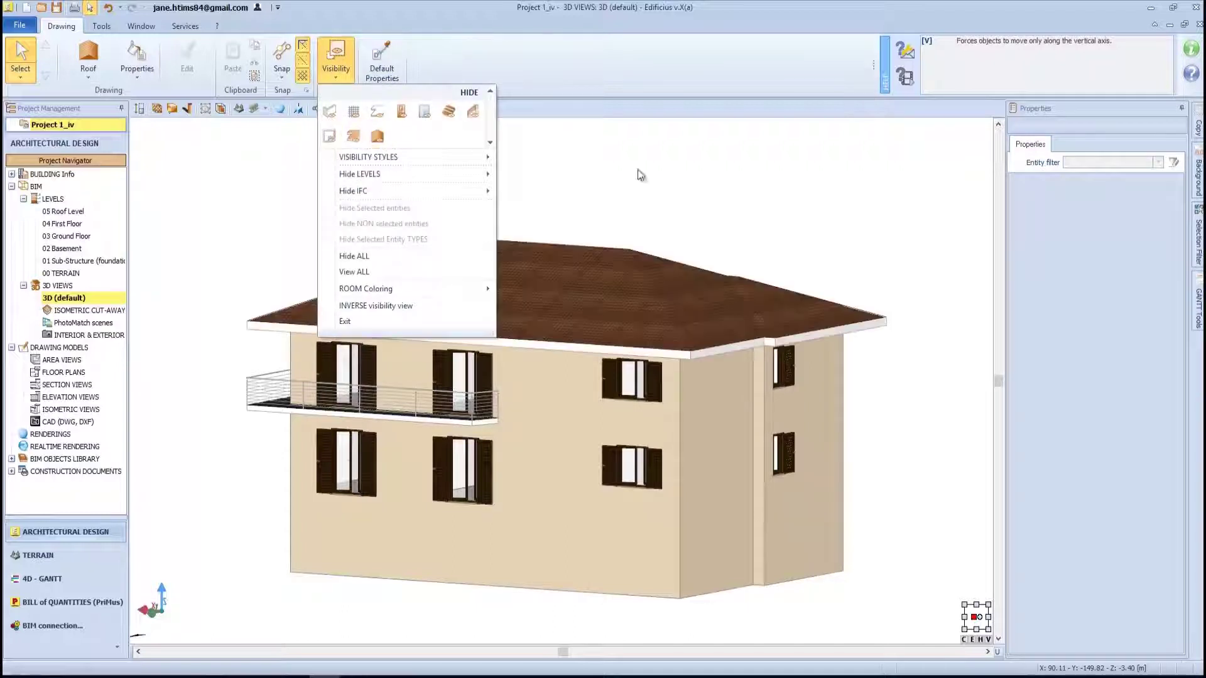
left_click(431, 321)
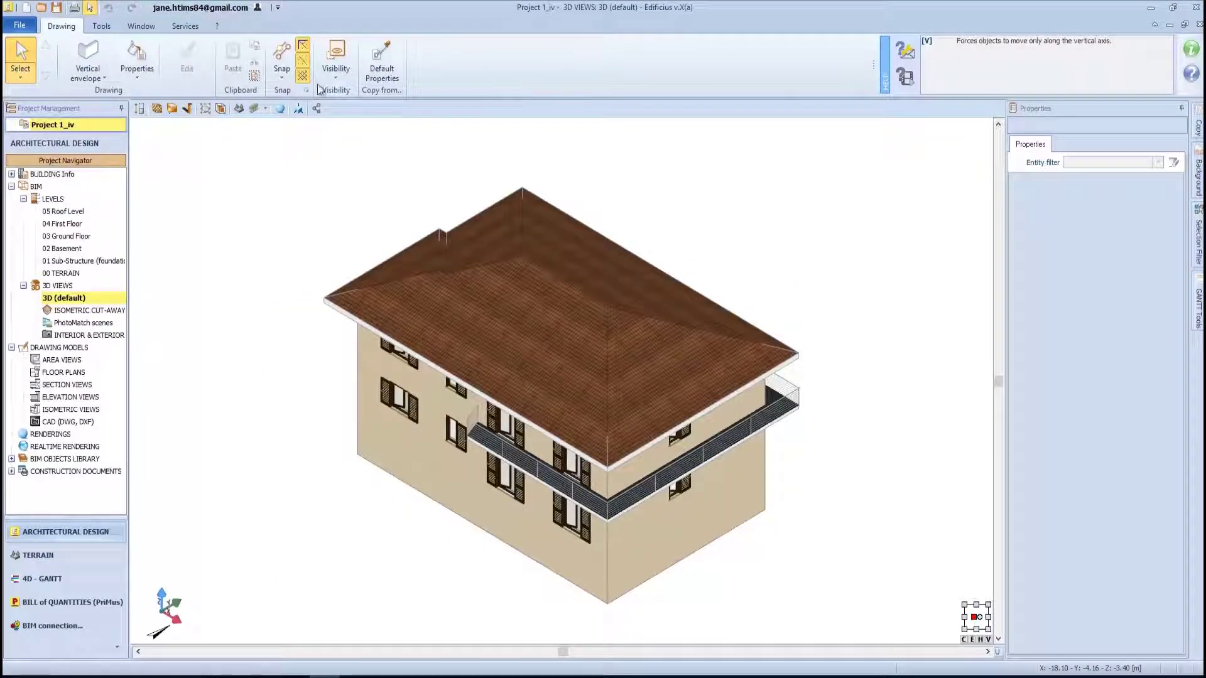
Start a solid extrusion using the Gutter [P02] 200x240mm library profile.
left_click(103, 72)
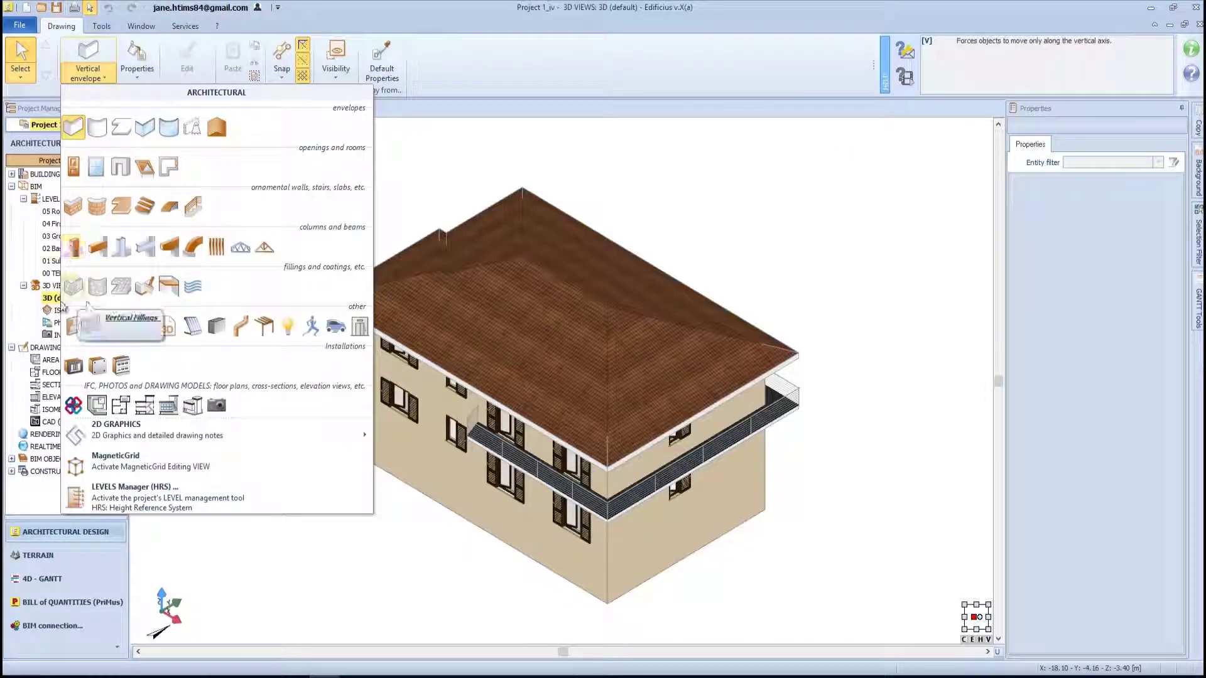
left_click(72, 326)
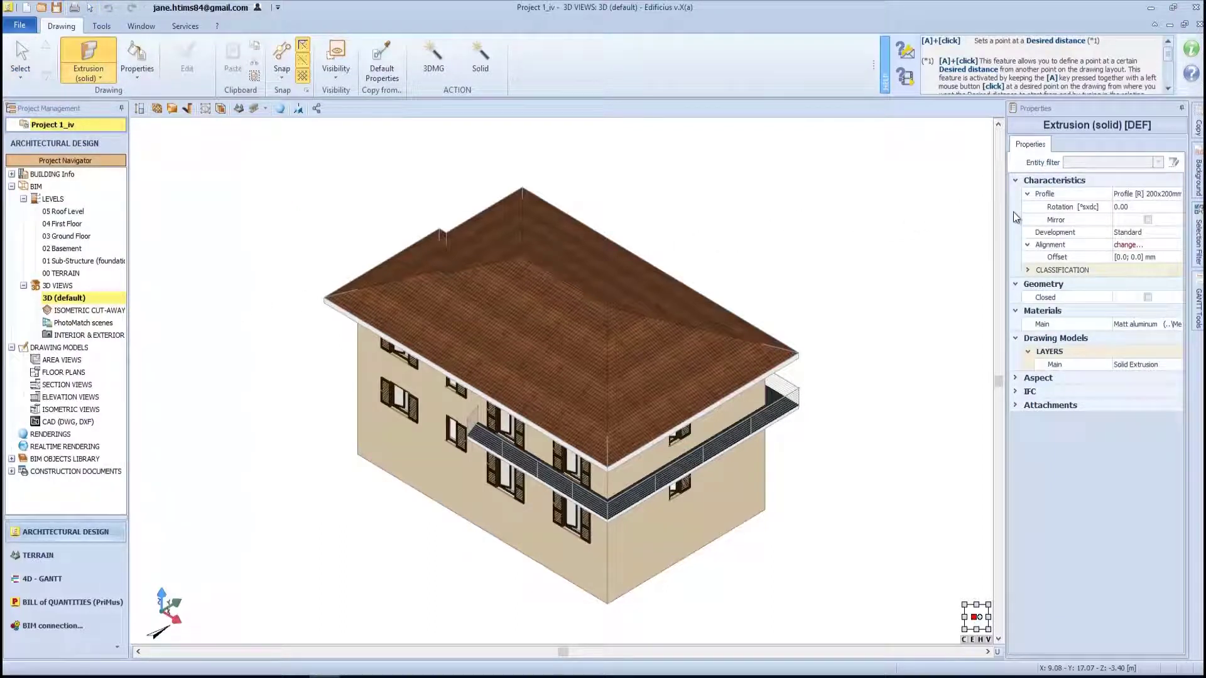
left_click(1143, 194)
left_click(1157, 194)
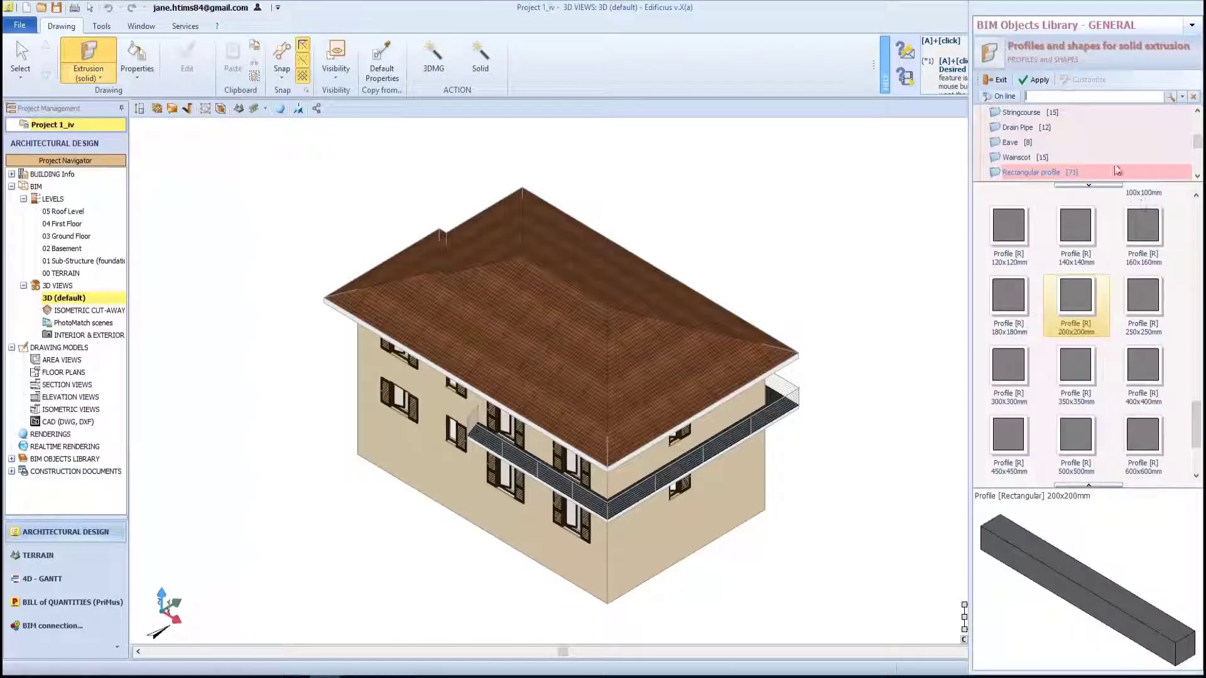
scroll(1042, 144, "up", 1)
left_click(1018, 142)
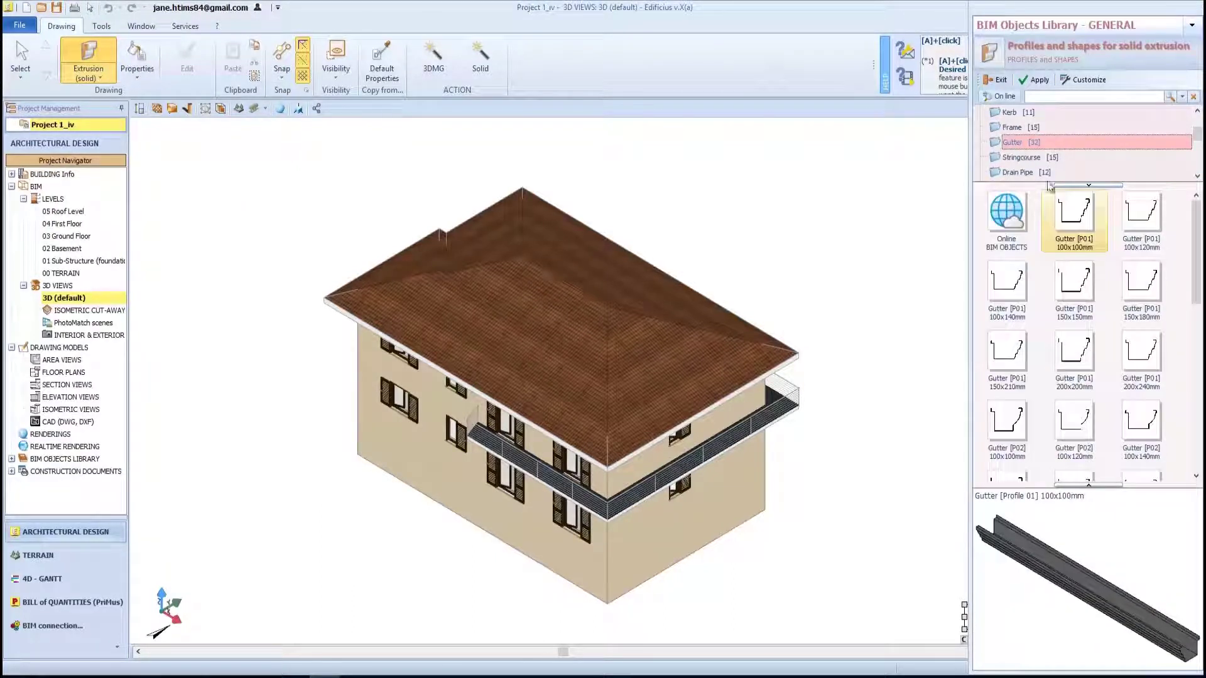
scroll(1080, 333, "down", 2)
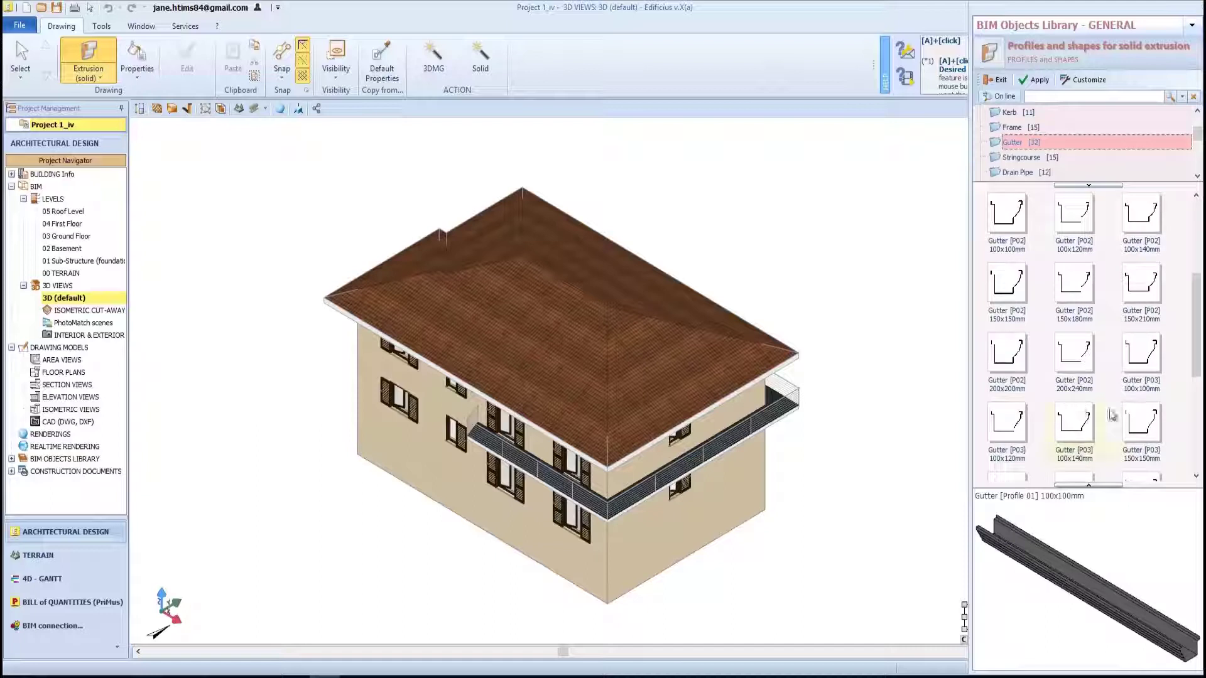
left_click(1073, 378)
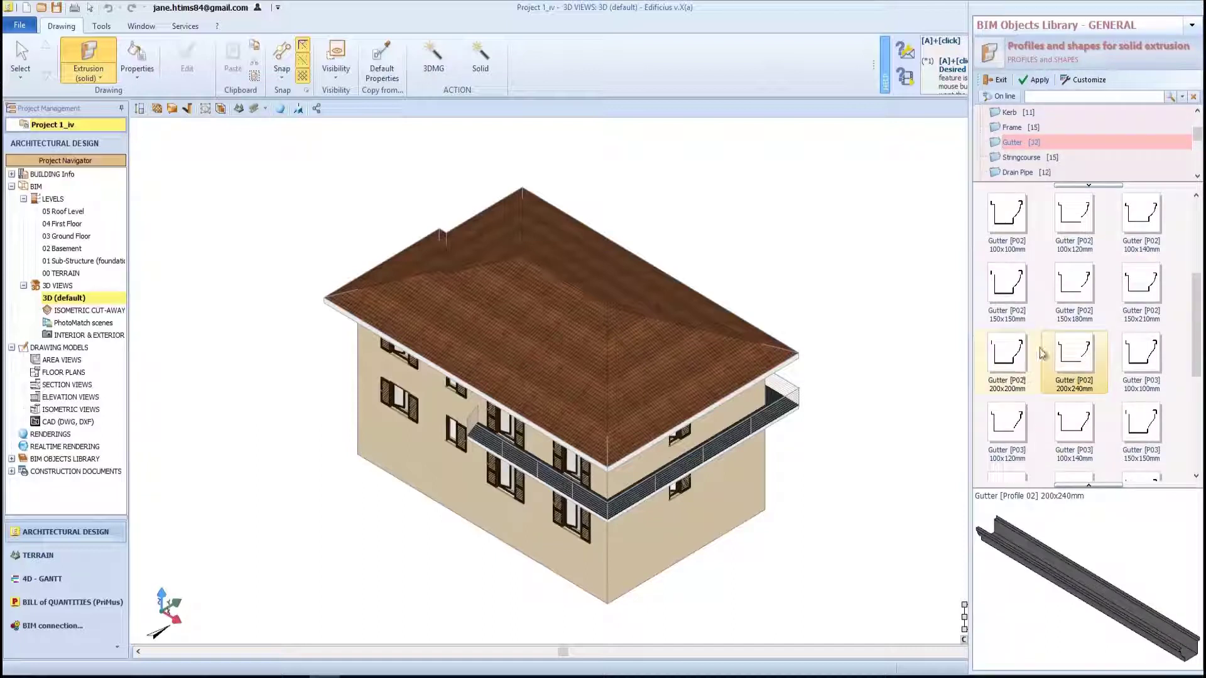
left_click(1033, 79)
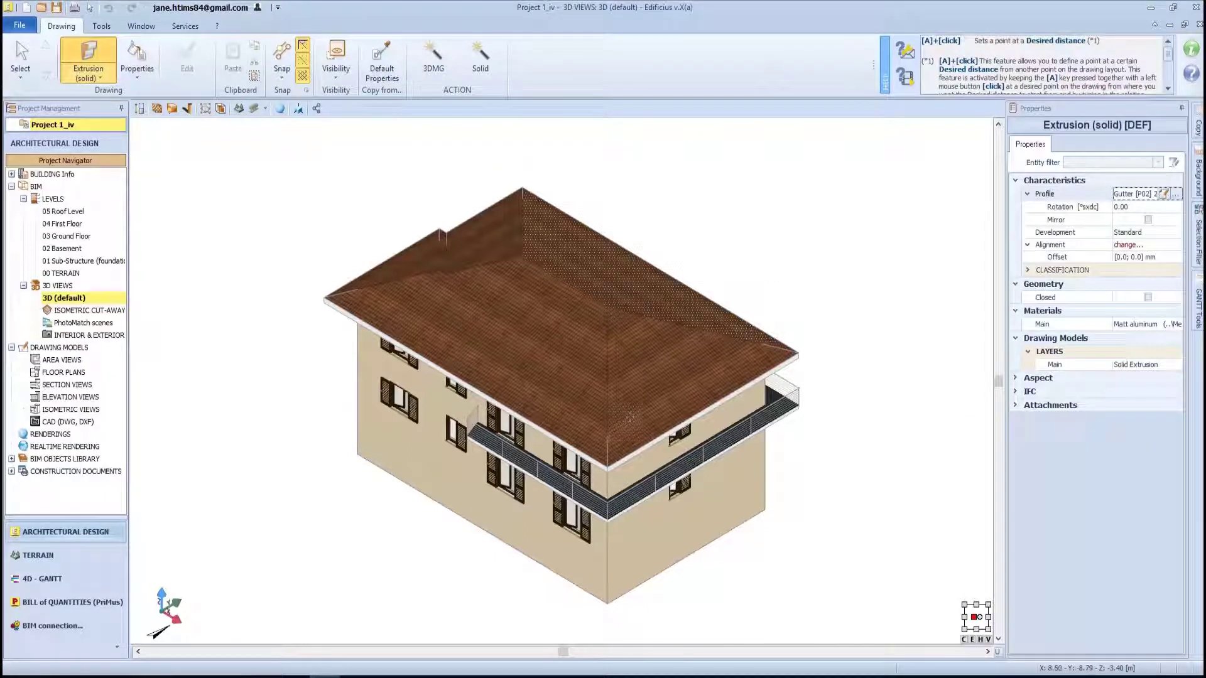
scroll(629, 417, "up", 2)
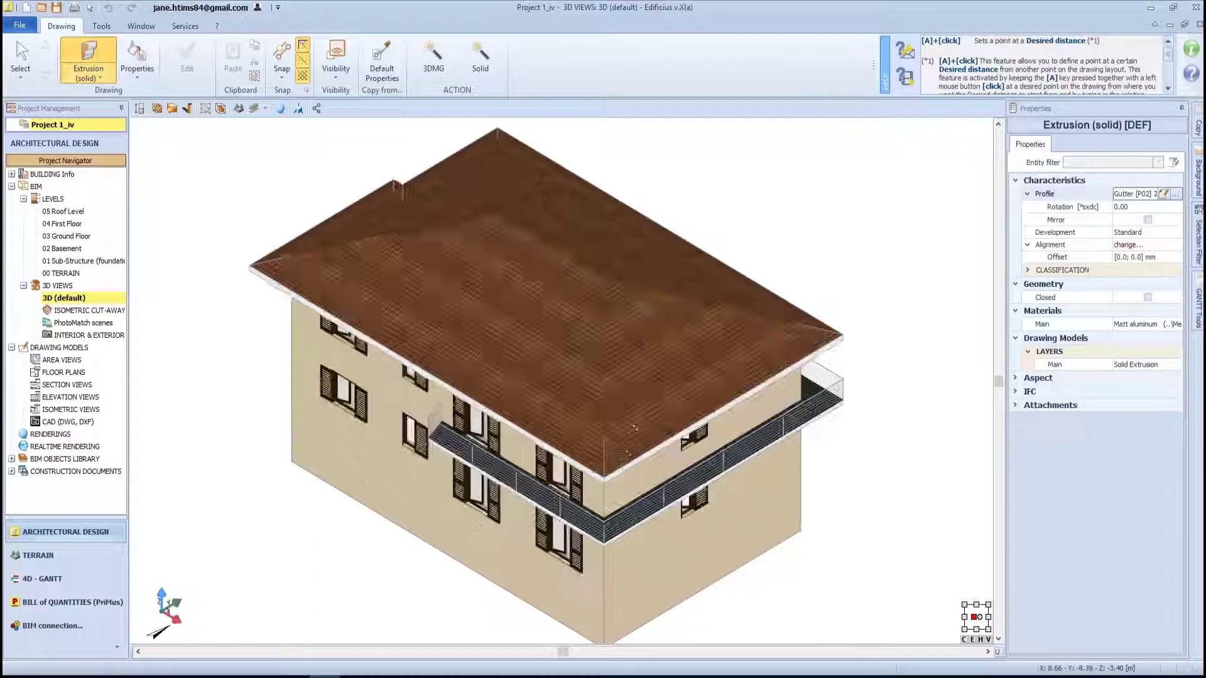
Trace the gutter through the roof corners and close it into a loop.
left_click(605, 471)
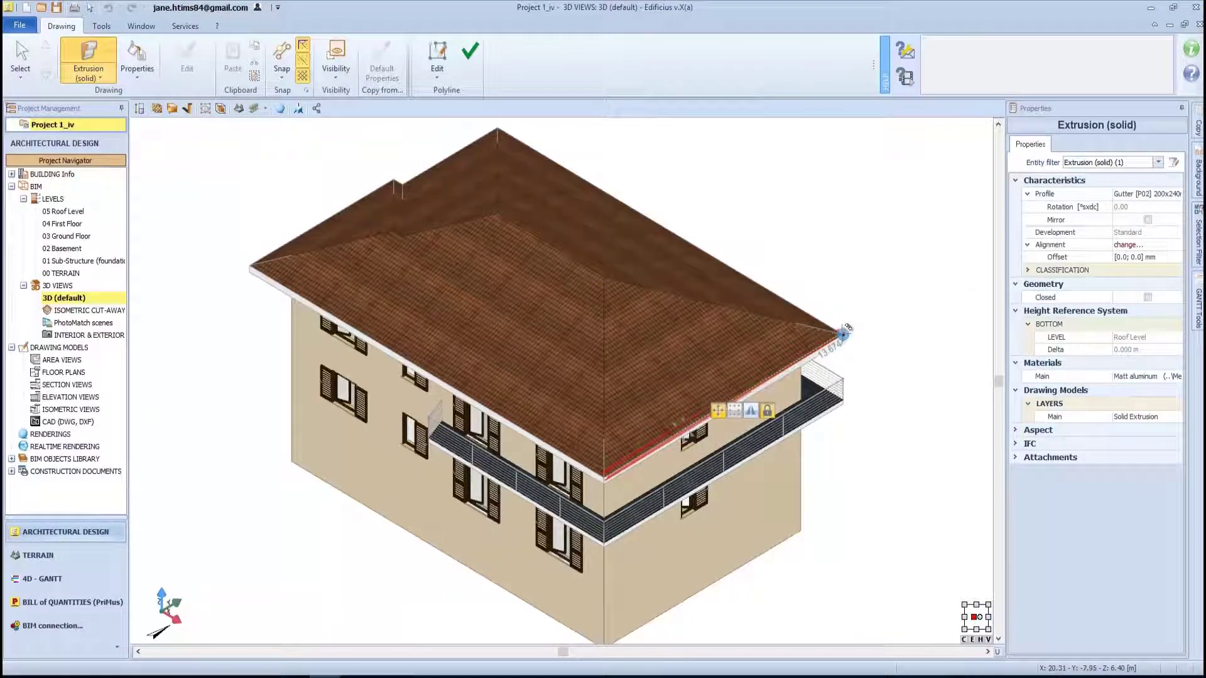
middle_click_drag(856, 301, 647, 362)
left_click(678, 278)
left_click(647, 360)
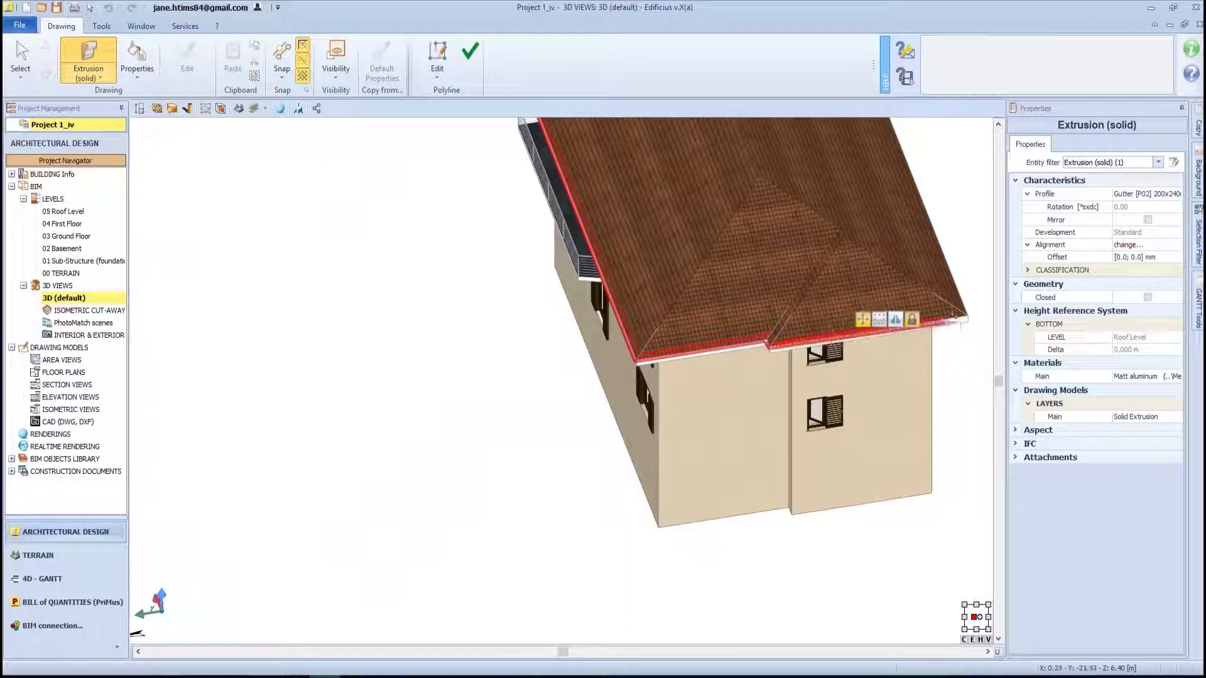
left_click(965, 314)
middle_click_drag(966, 314, 694, 323)
right_click(697, 325)
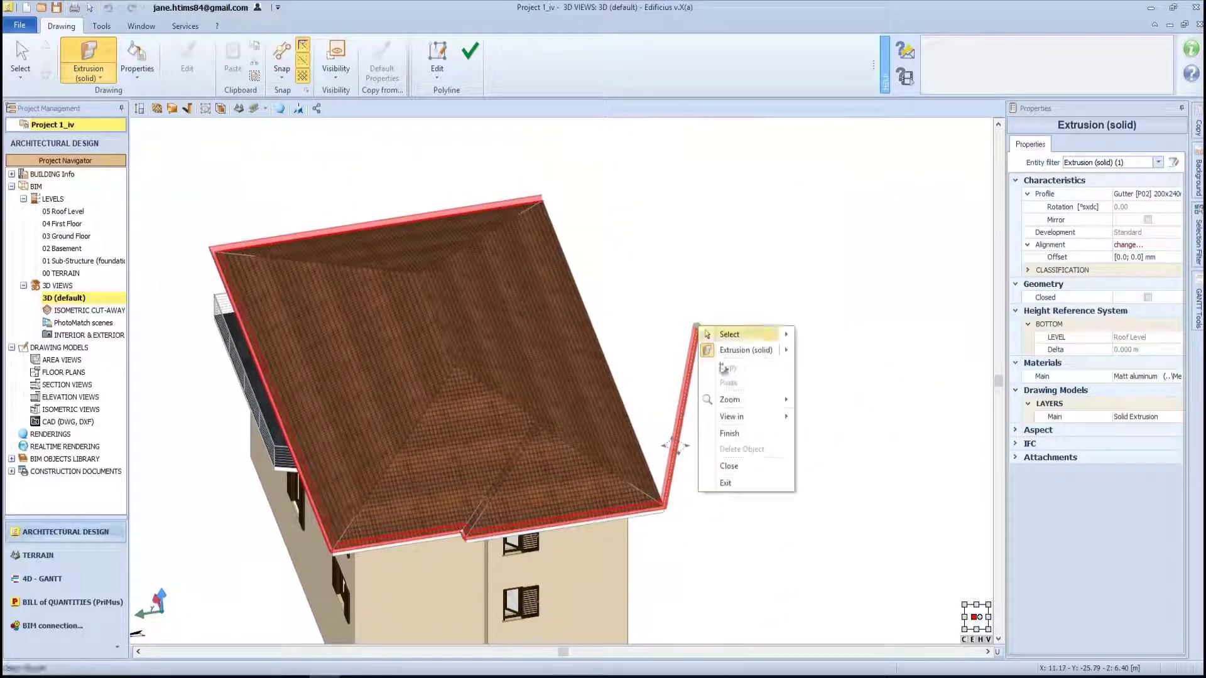
left_click(729, 466)
Return to selection mode, inspect the new gutter, and view the front from lower down.
scroll(656, 528, "up", 3)
right_click(693, 464)
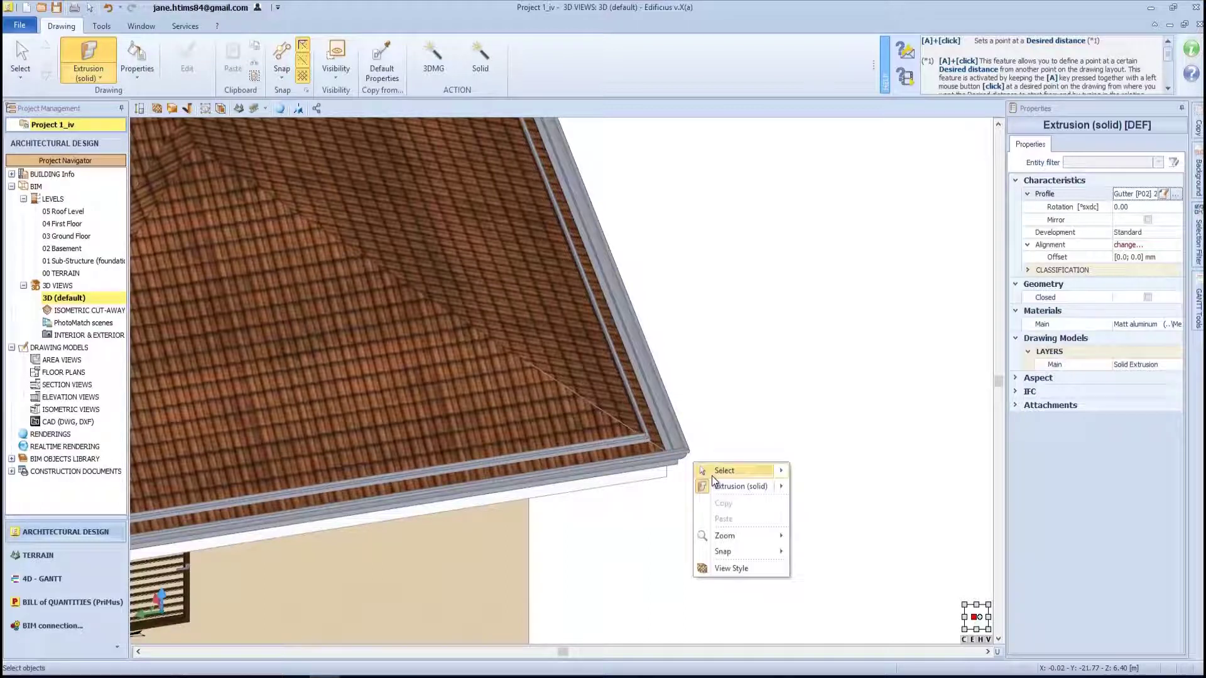
left_click(712, 476)
left_click(683, 455)
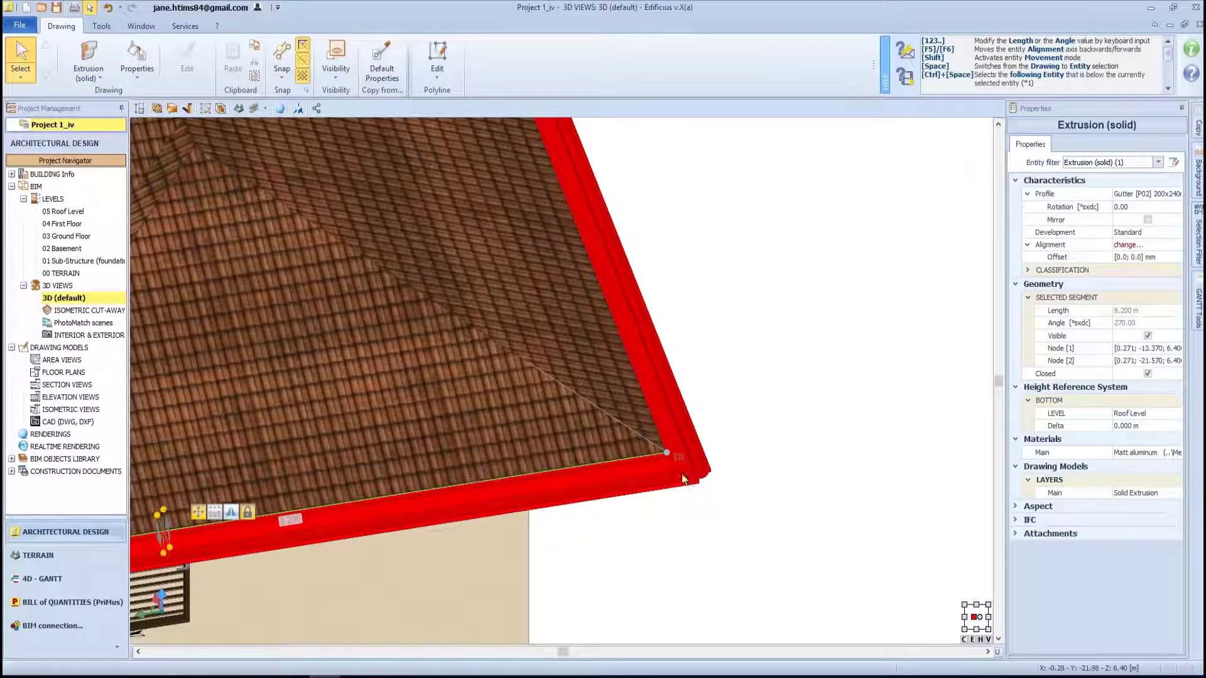
left_click(759, 469)
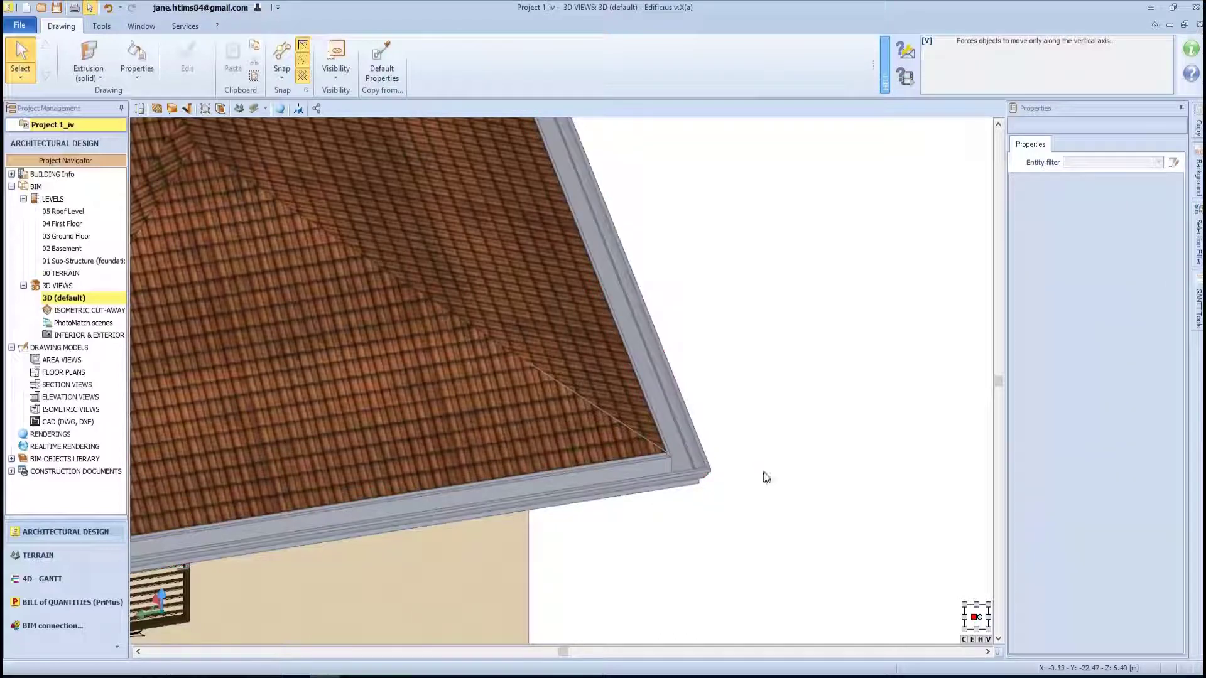
scroll(804, 473, "down", 5)
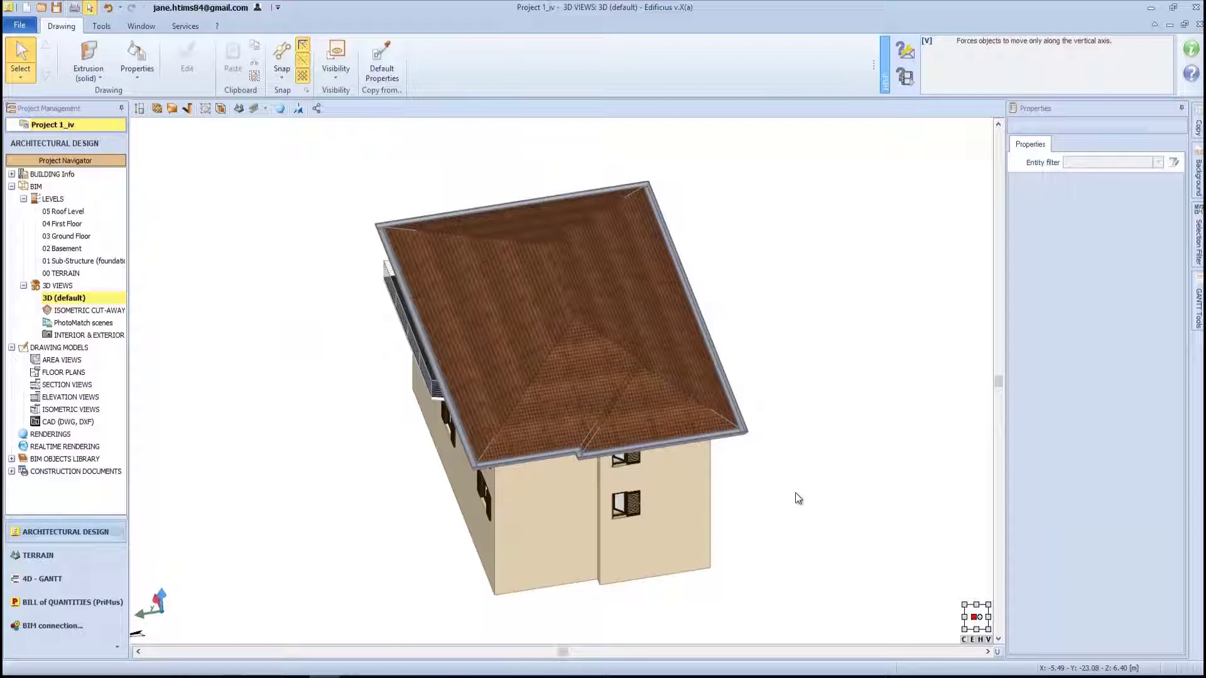
middle_click_drag(795, 492, 738, 488)
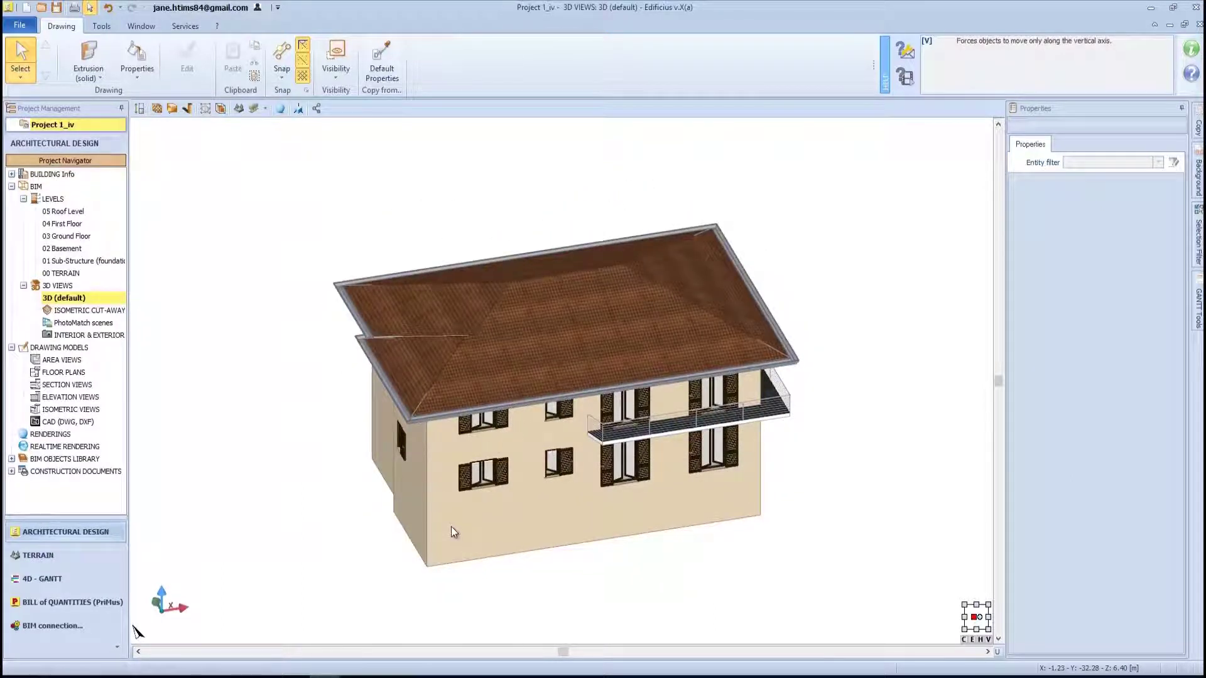
Place a Drain Pipe Ø80mm downspout against the facade wall base and select it.
left_click(91, 74)
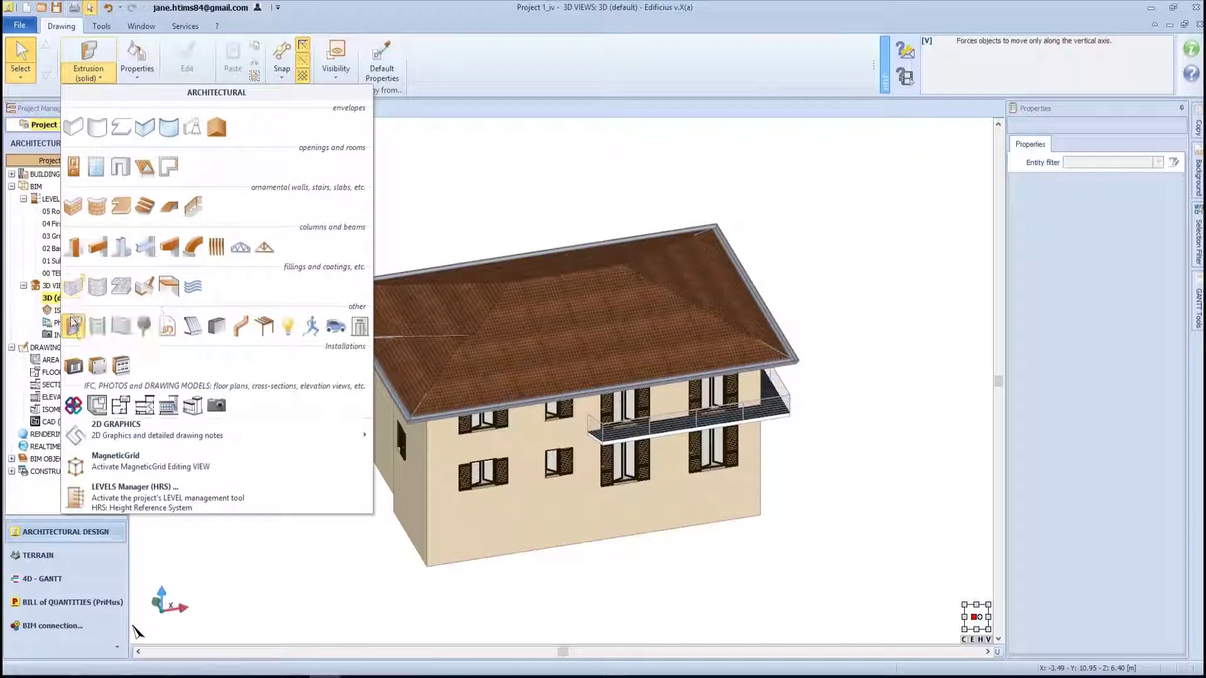
left_click(238, 330)
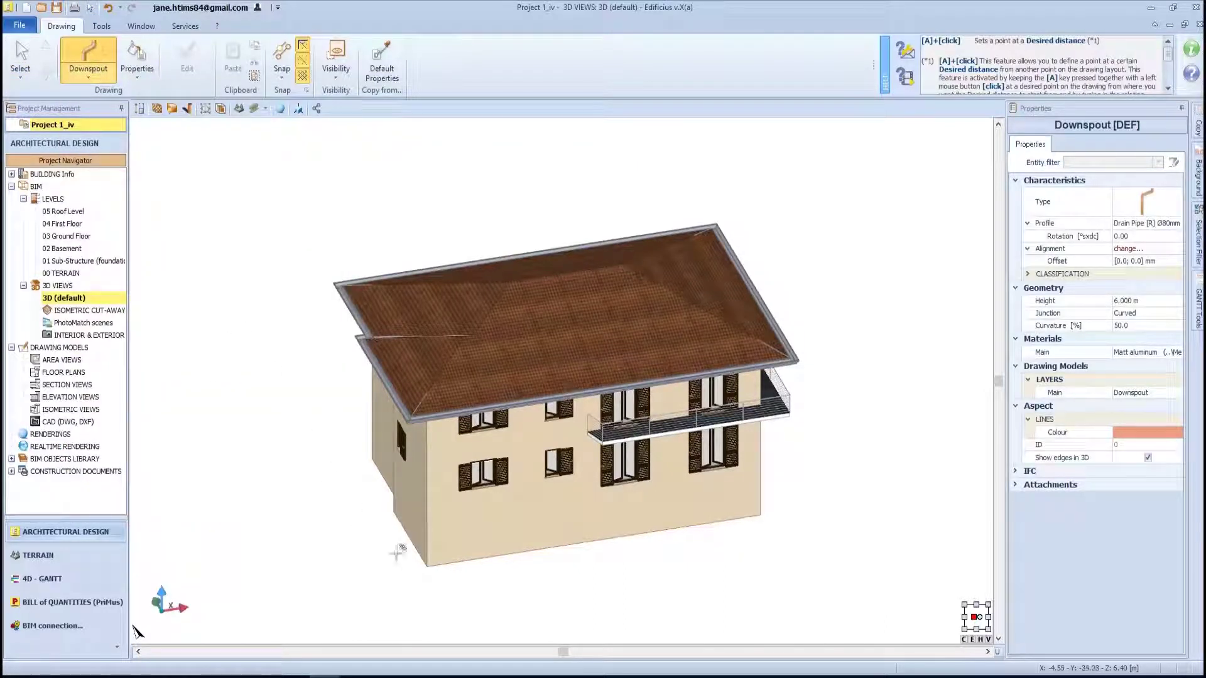
left_click(442, 562)
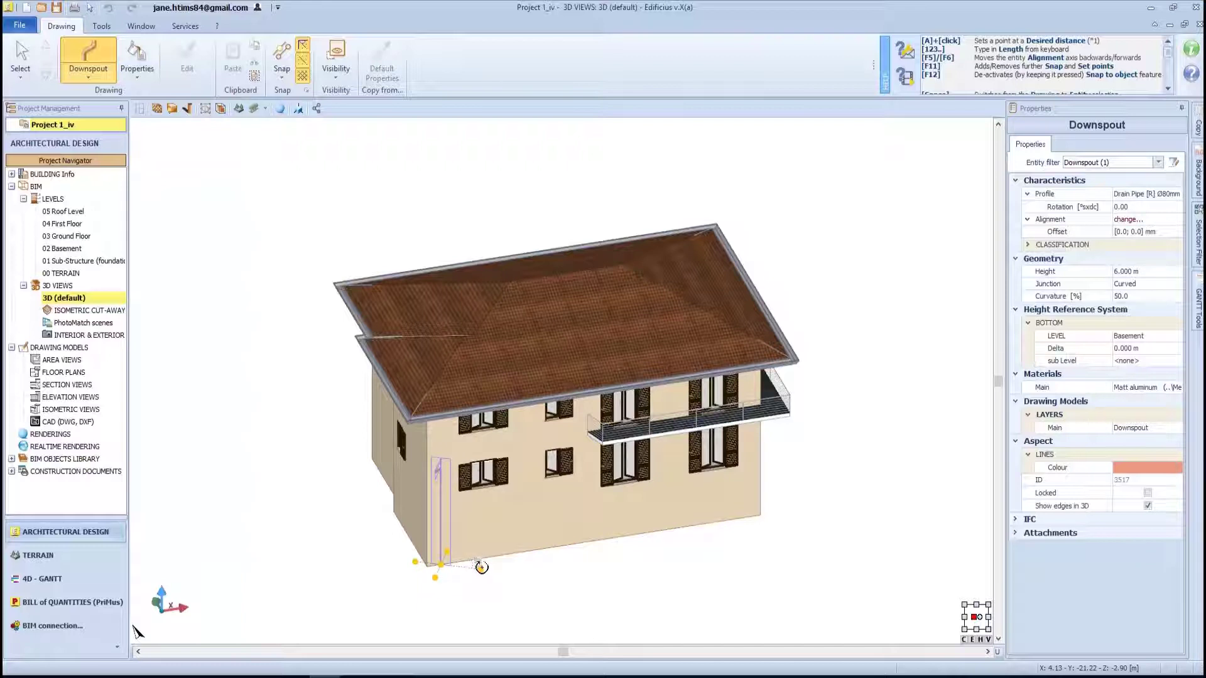
left_click(487, 557)
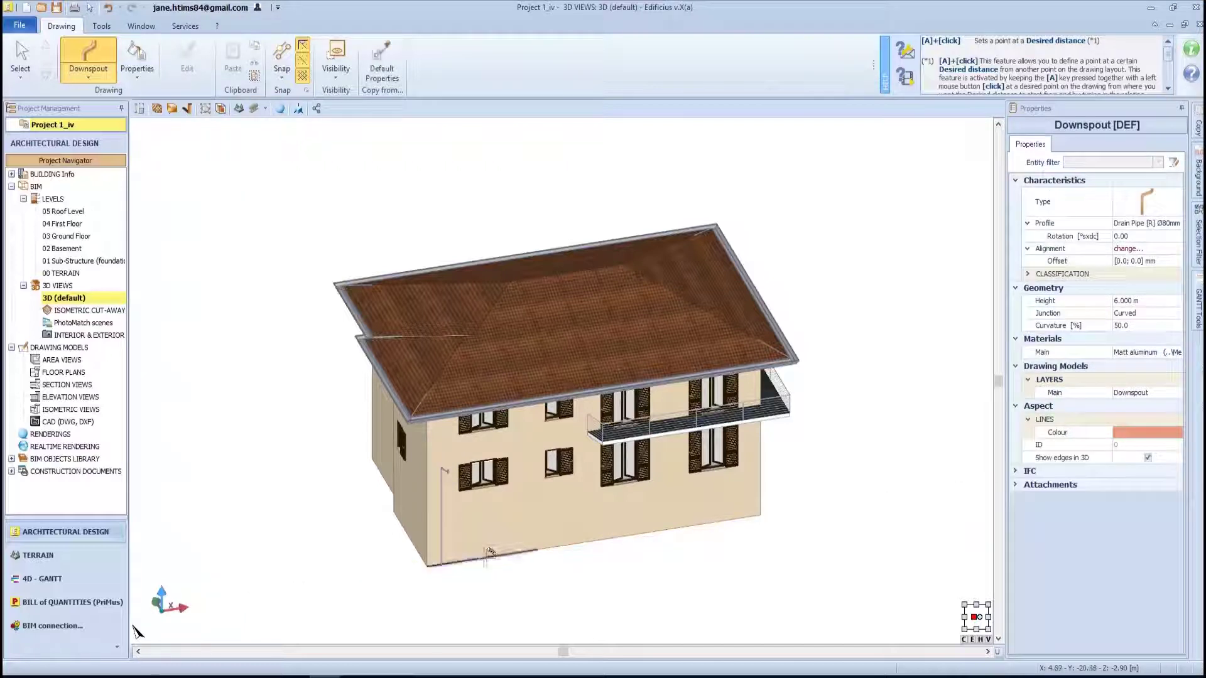
scroll(442, 443, "up", 3)
scroll(444, 442, "up", 1)
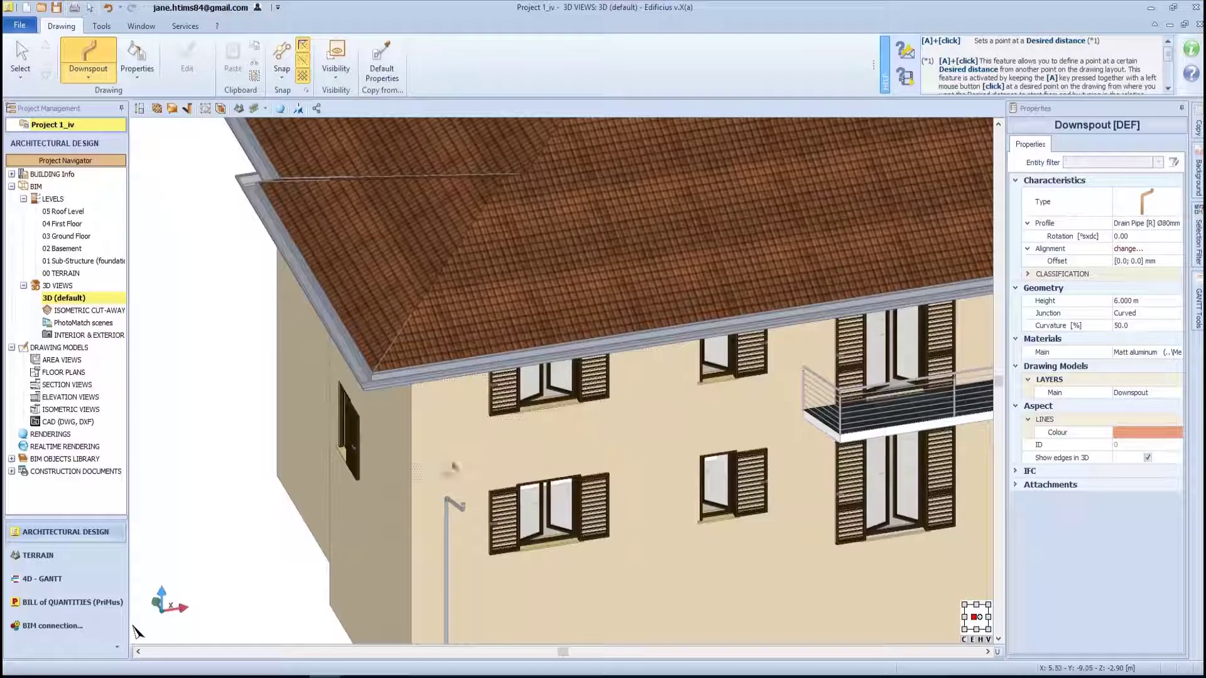
right_click(457, 502)
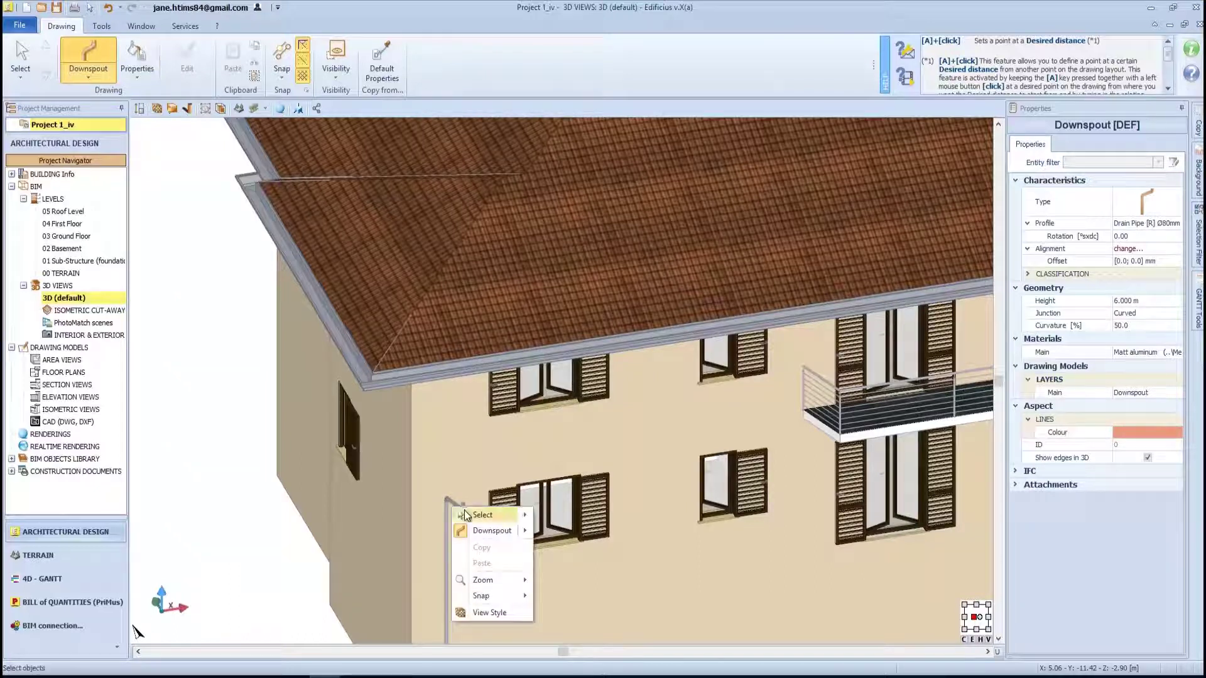
key("Escape")
left_click(446, 500)
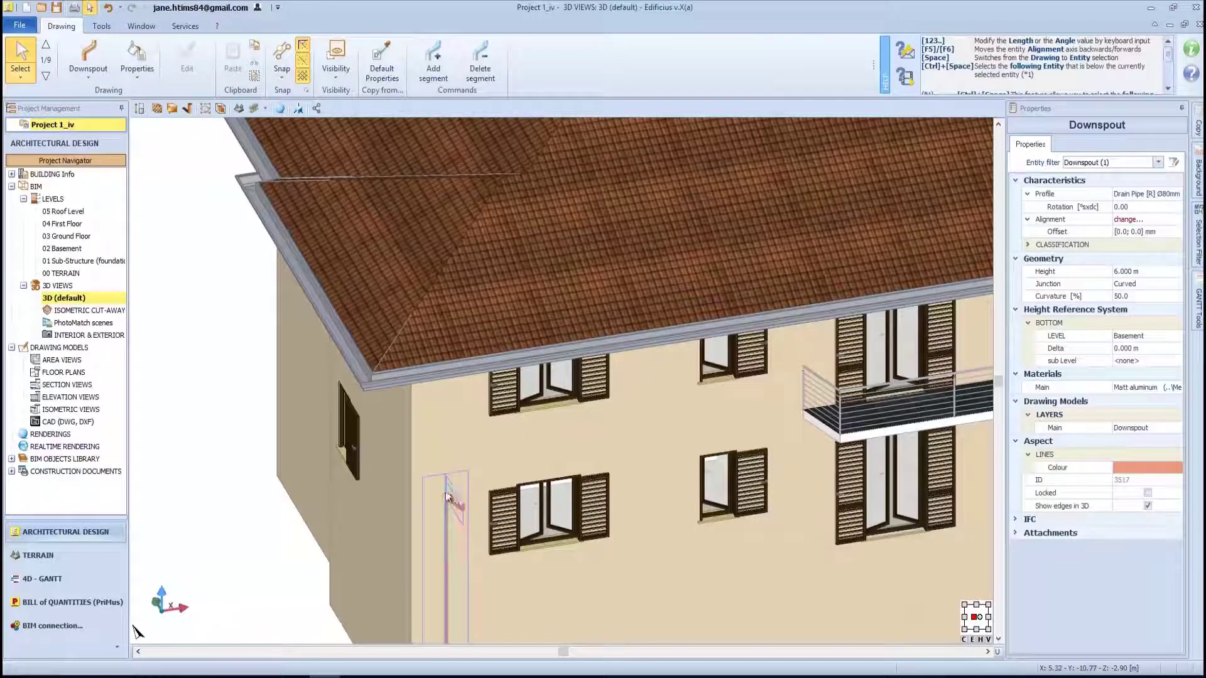
scroll(447, 484, "up", 1)
Extend the downspout top toward the gutter, add a 1.204 m outward bend, then deselect it.
left_click(449, 482)
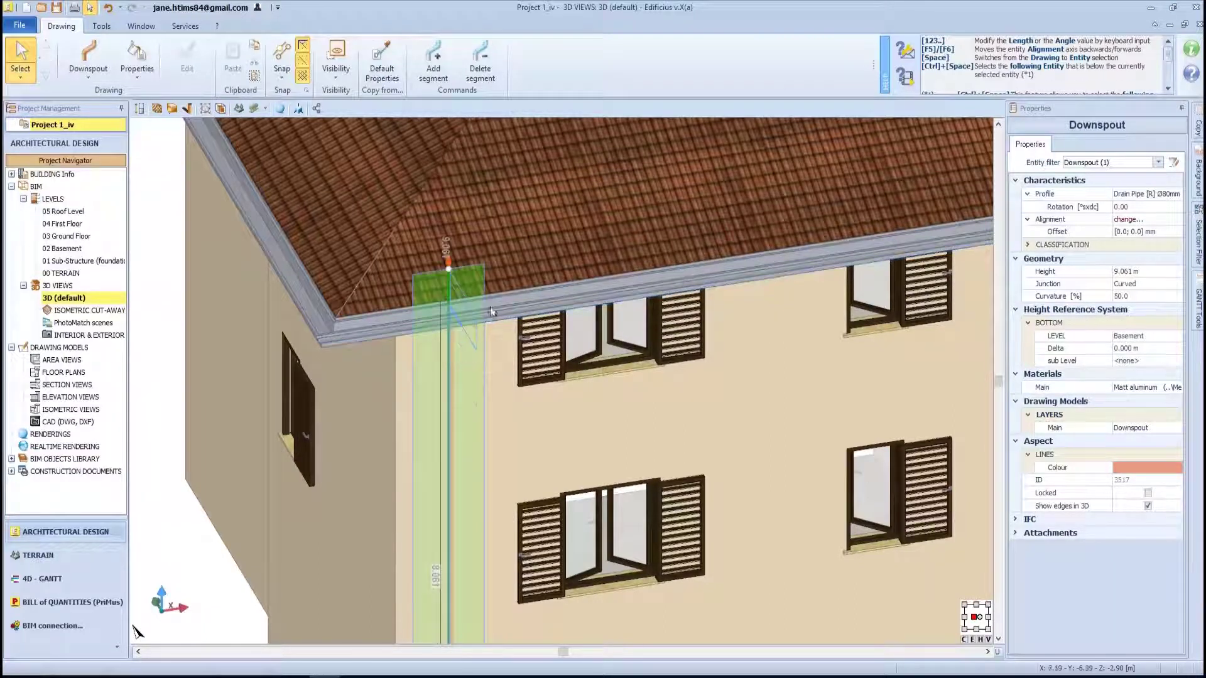
middle_click_drag(397, 401, 446, 379)
scroll(450, 381, "up", 3)
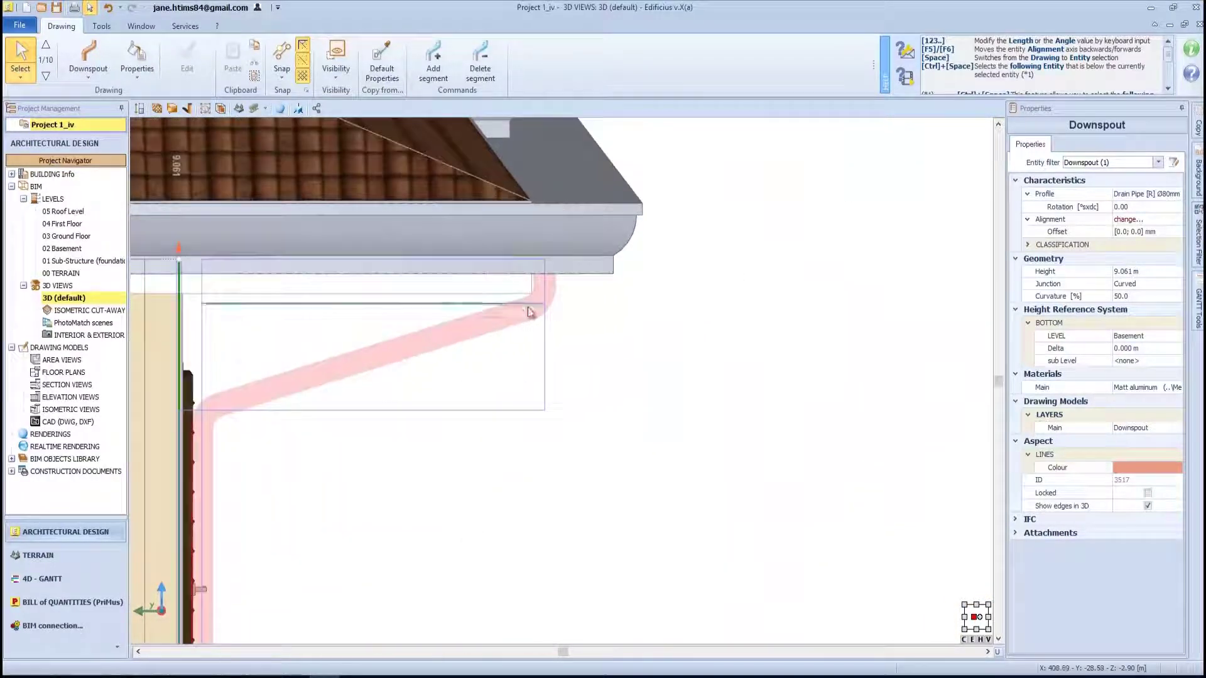
left_click(544, 441)
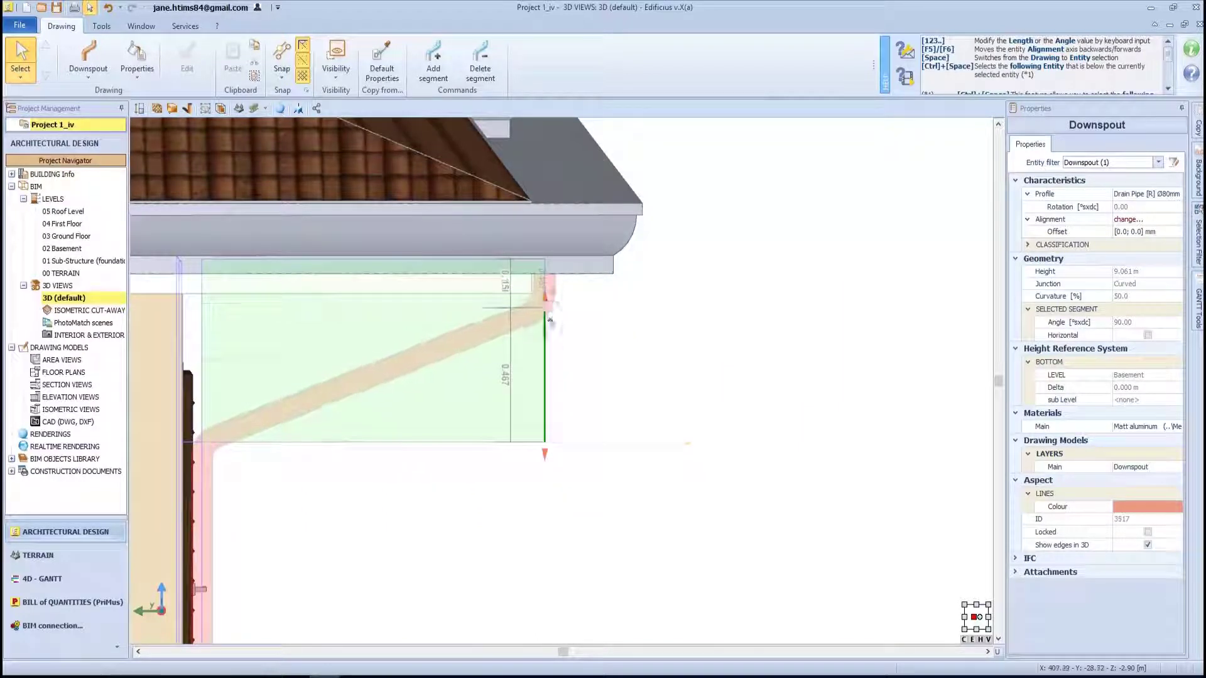
left_click(546, 300)
left_click(456, 332)
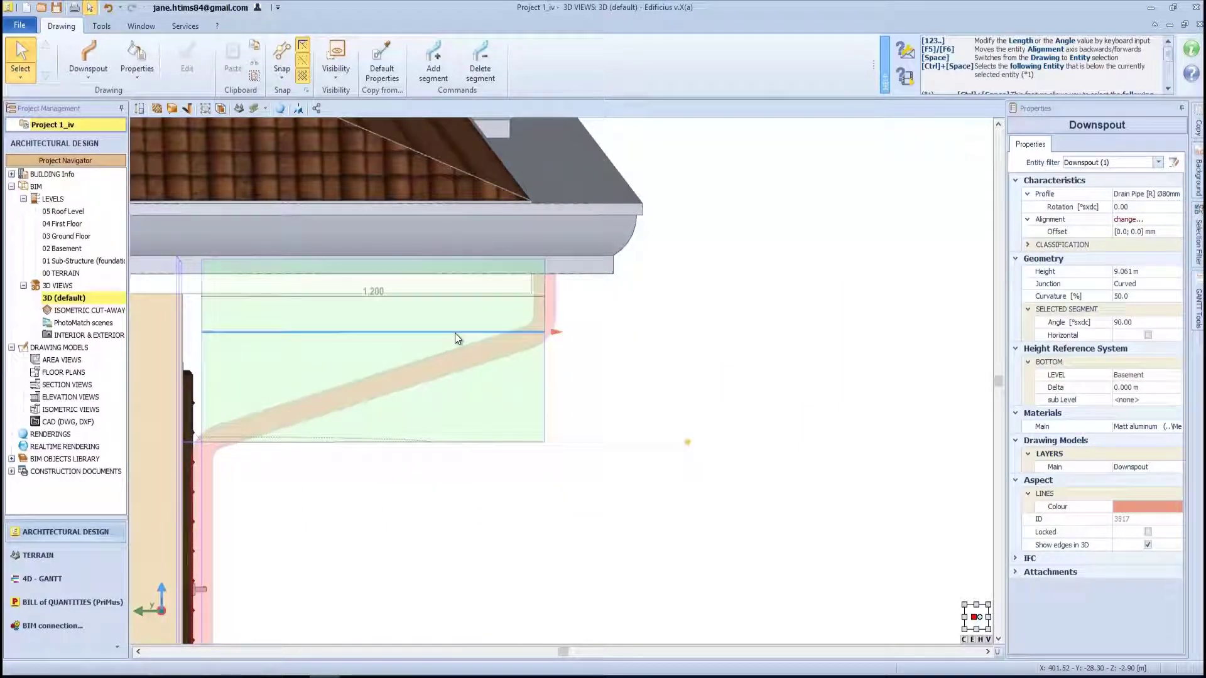
left_click(551, 327)
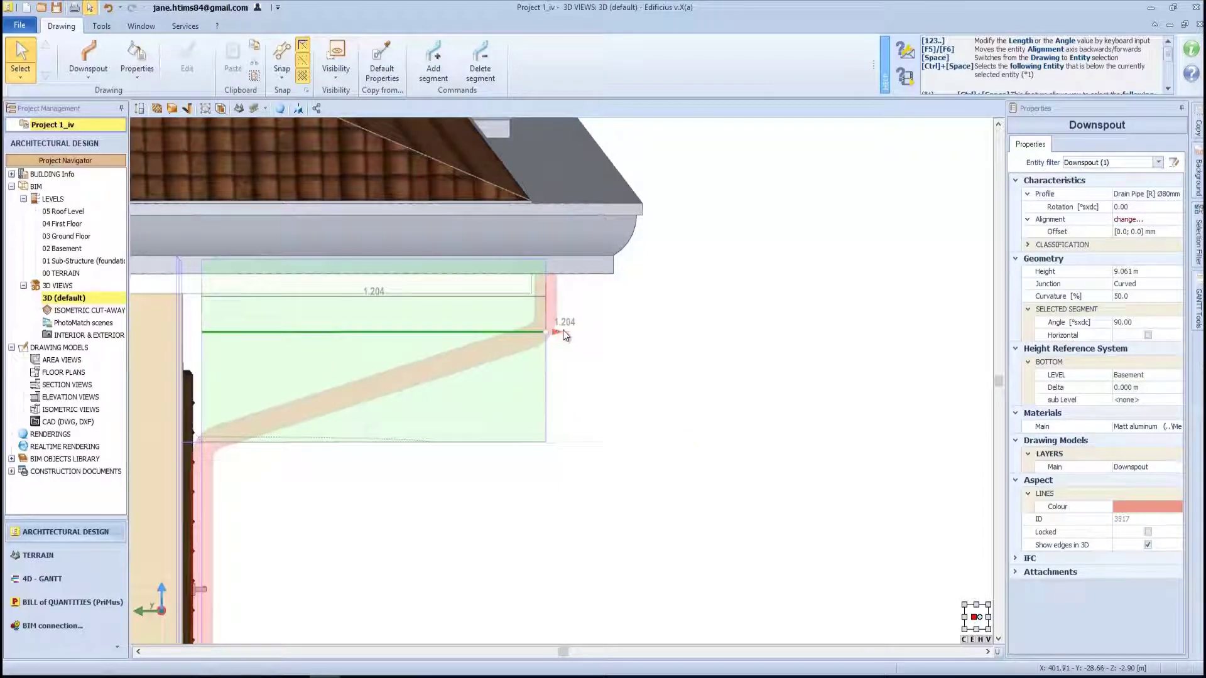
middle_click(650, 369)
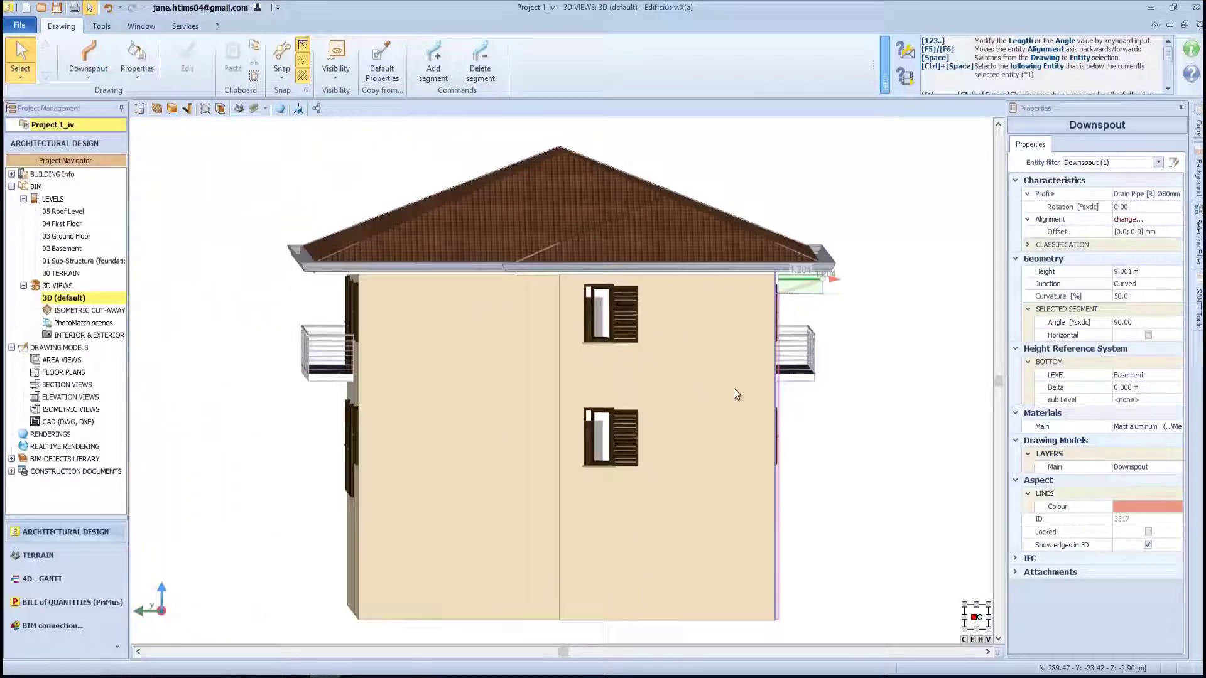
middle_click_drag(903, 416, 491, 421)
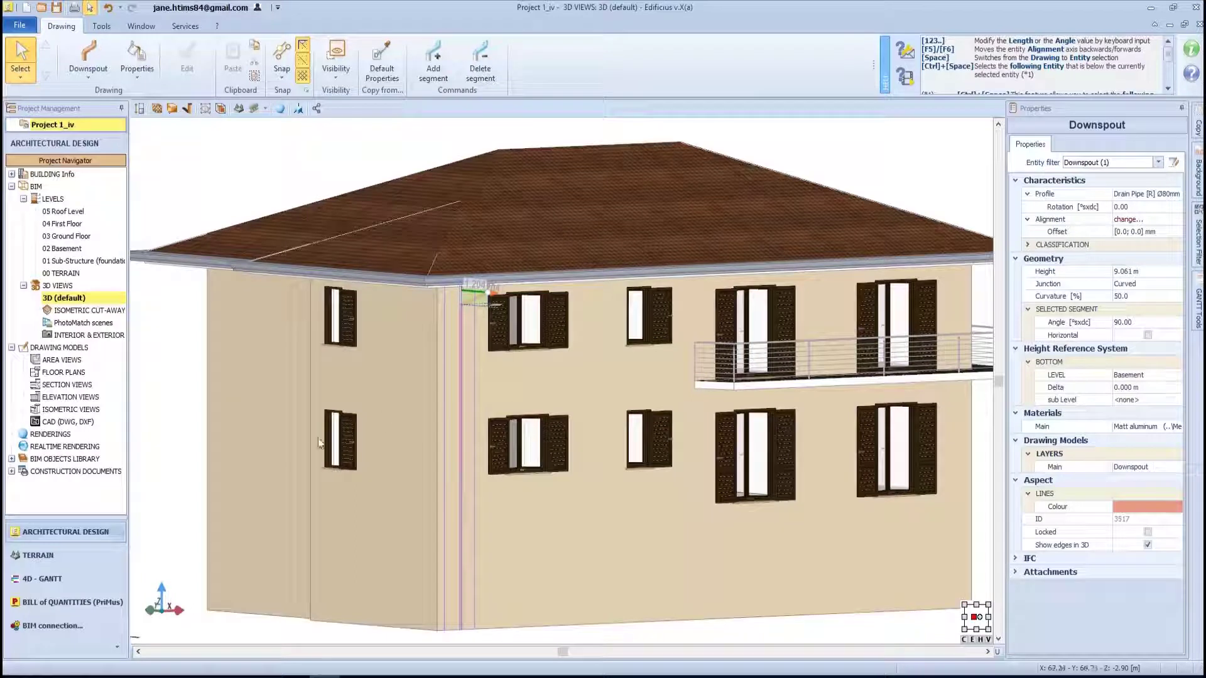
left_click(175, 488)
scroll(177, 489, "down", 2)
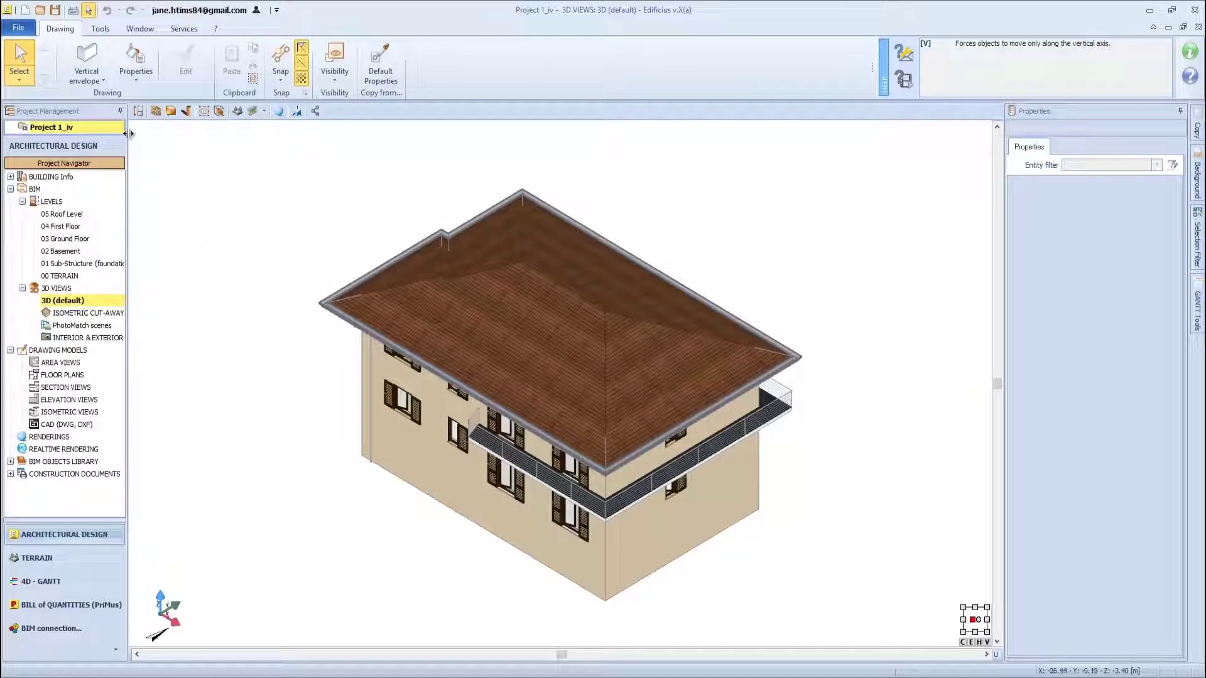
Insert a dormer opening on the front roof slope.
left_click(98, 79)
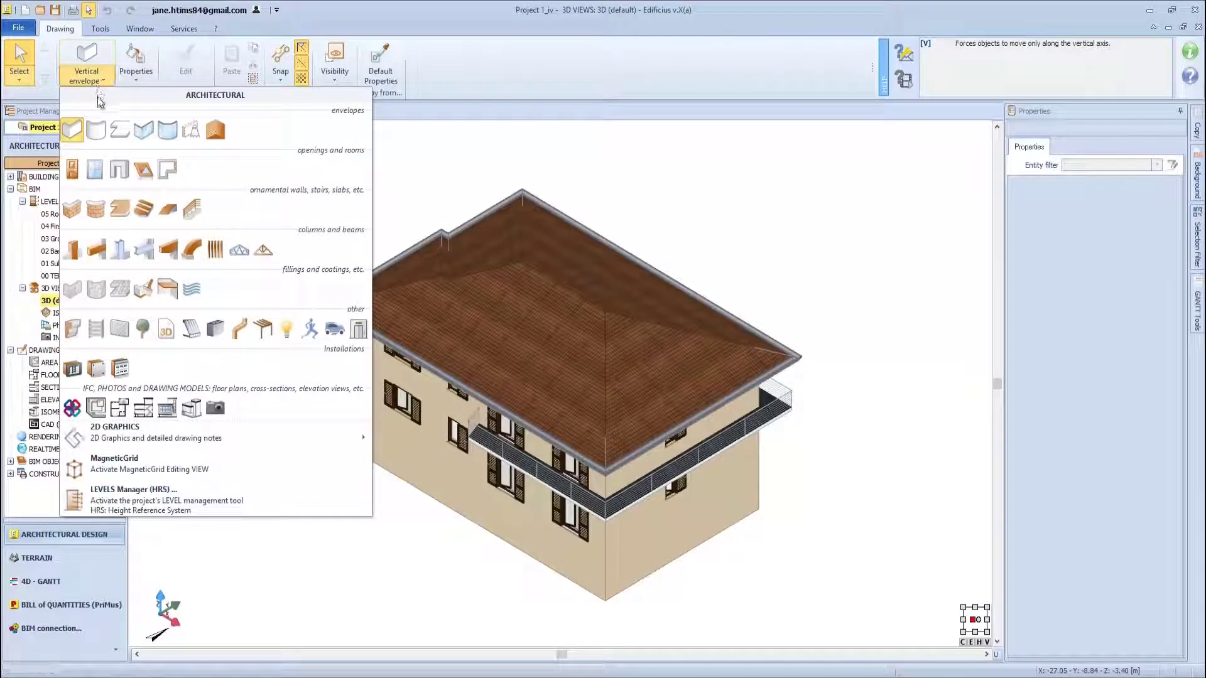
left_click(142, 176)
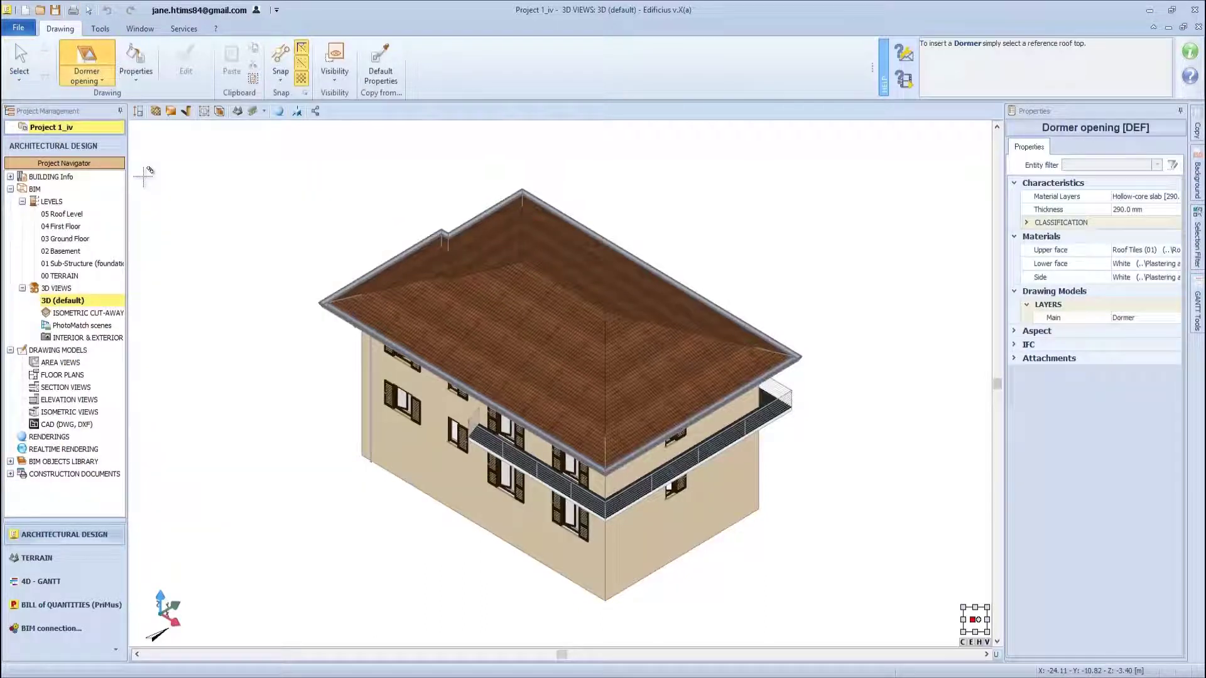
left_click(512, 340)
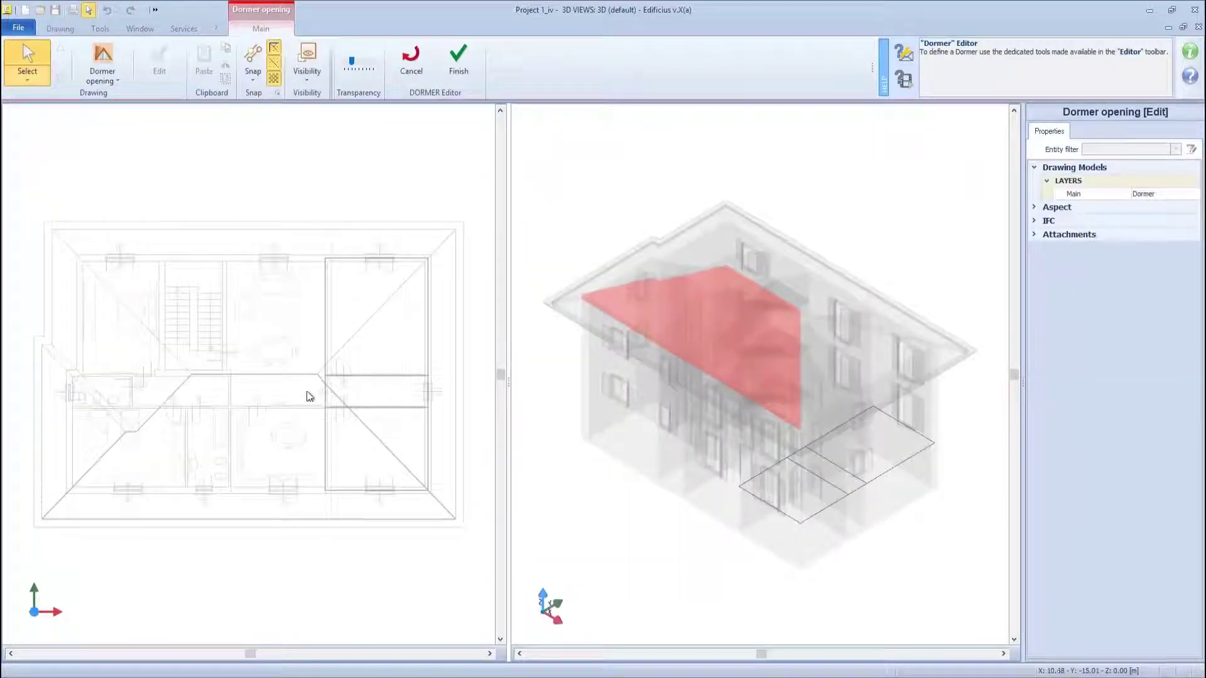
Choose the triangular dormer shape and draw its outline down the slope.
left_click(99, 79)
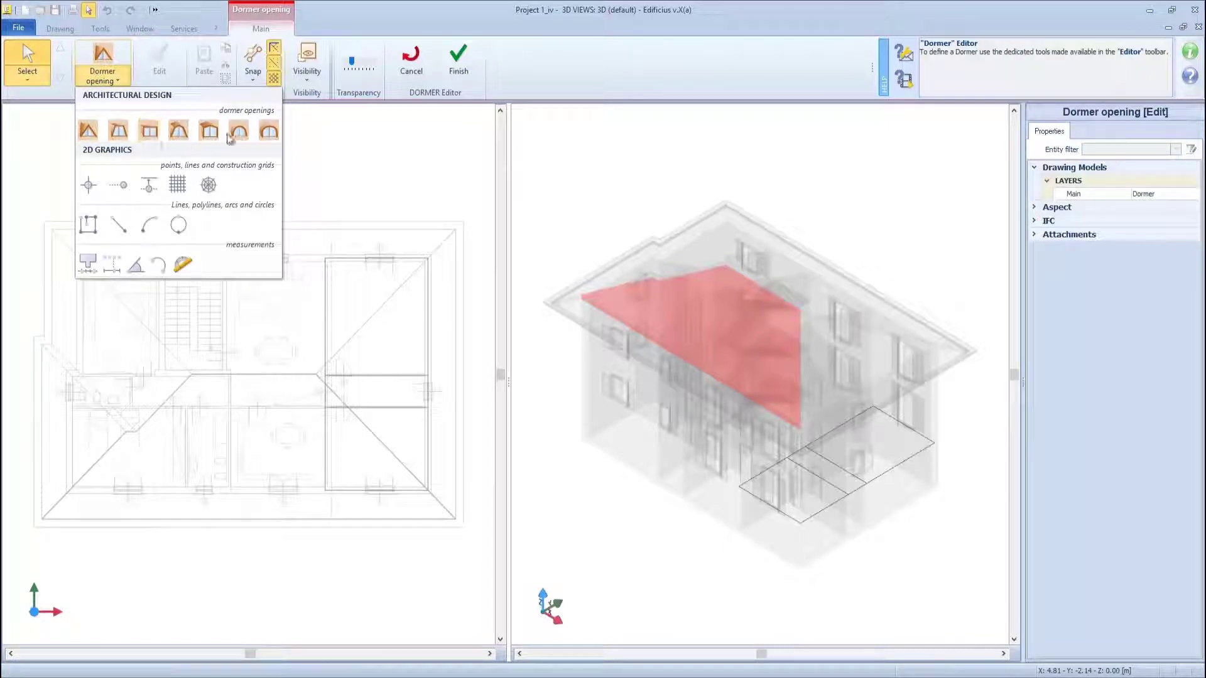
left_click(88, 129)
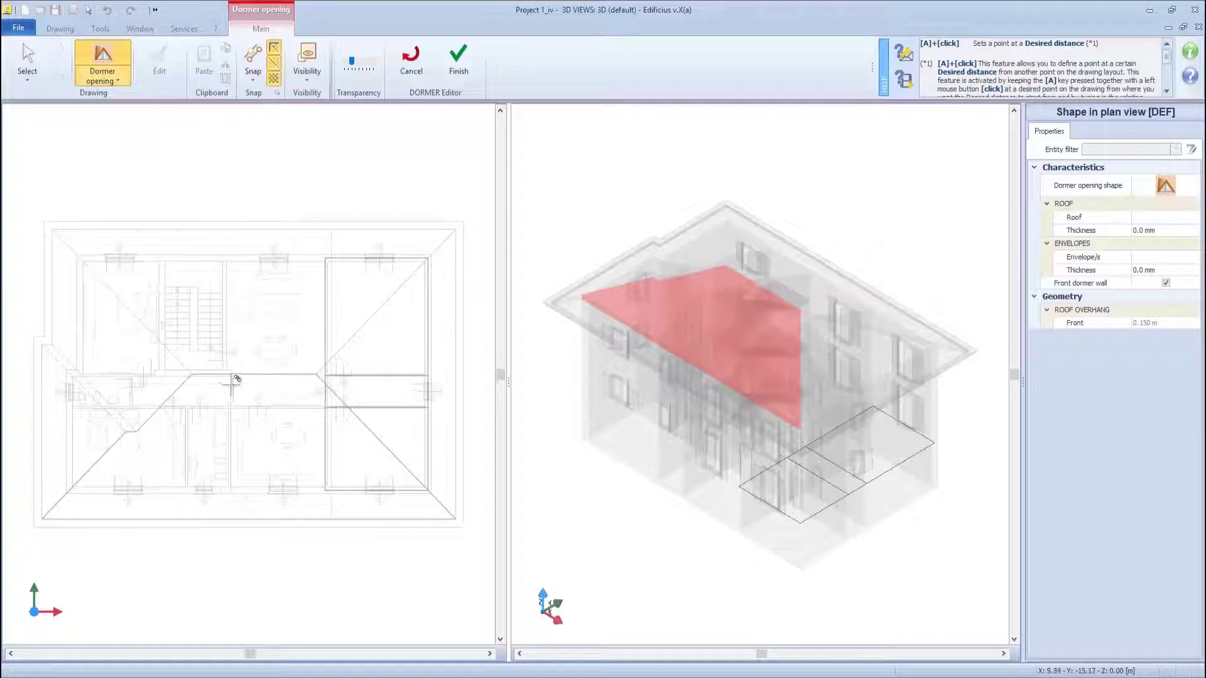
left_click_drag(248, 384, 260, 503)
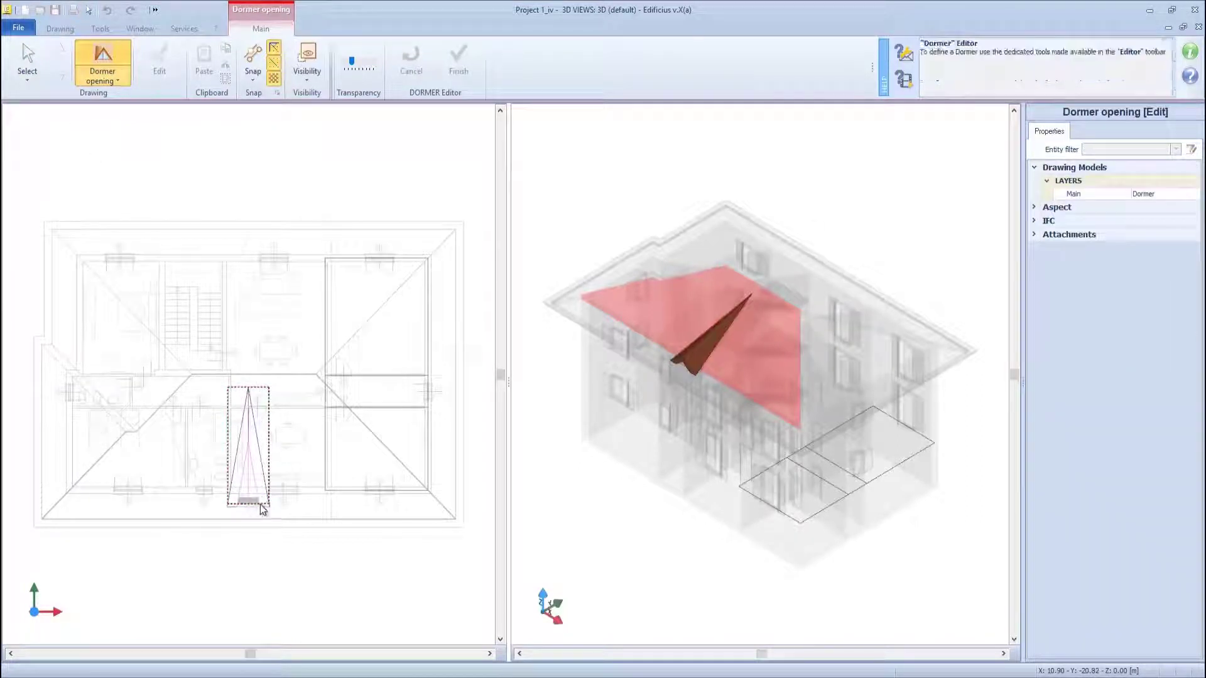
scroll(214, 477, "up", 4)
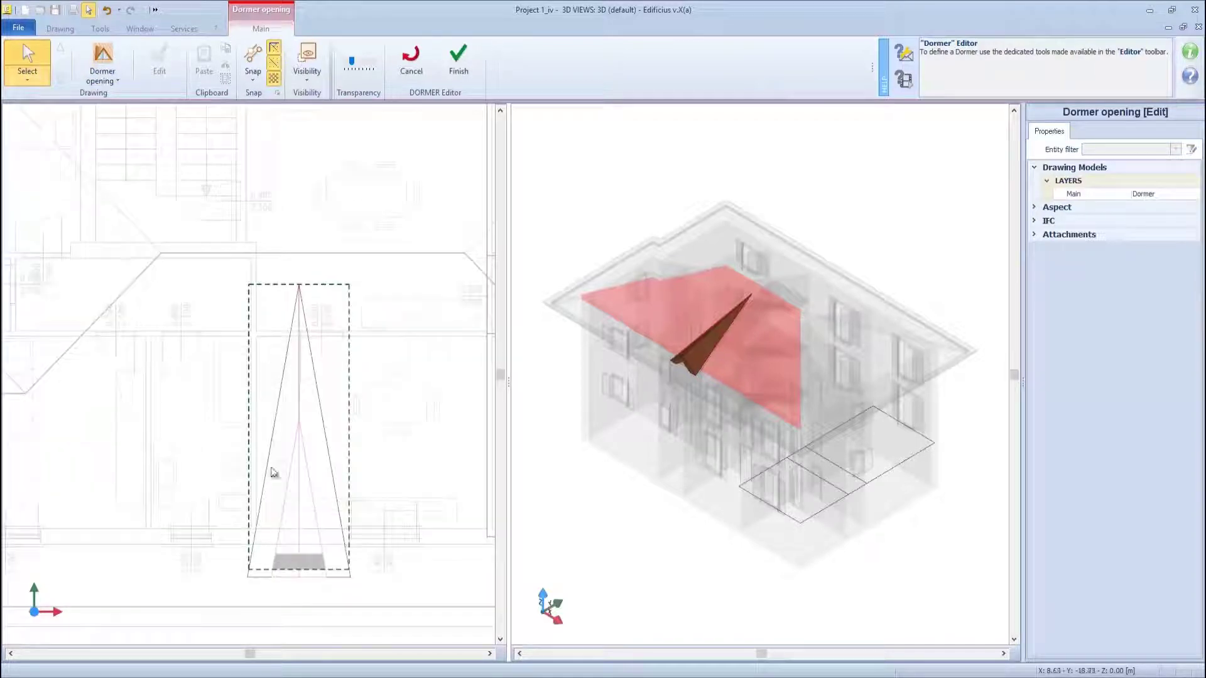
Set the triangular dormer's width to 1.5, then drag its right corner further out.
left_click(349, 561)
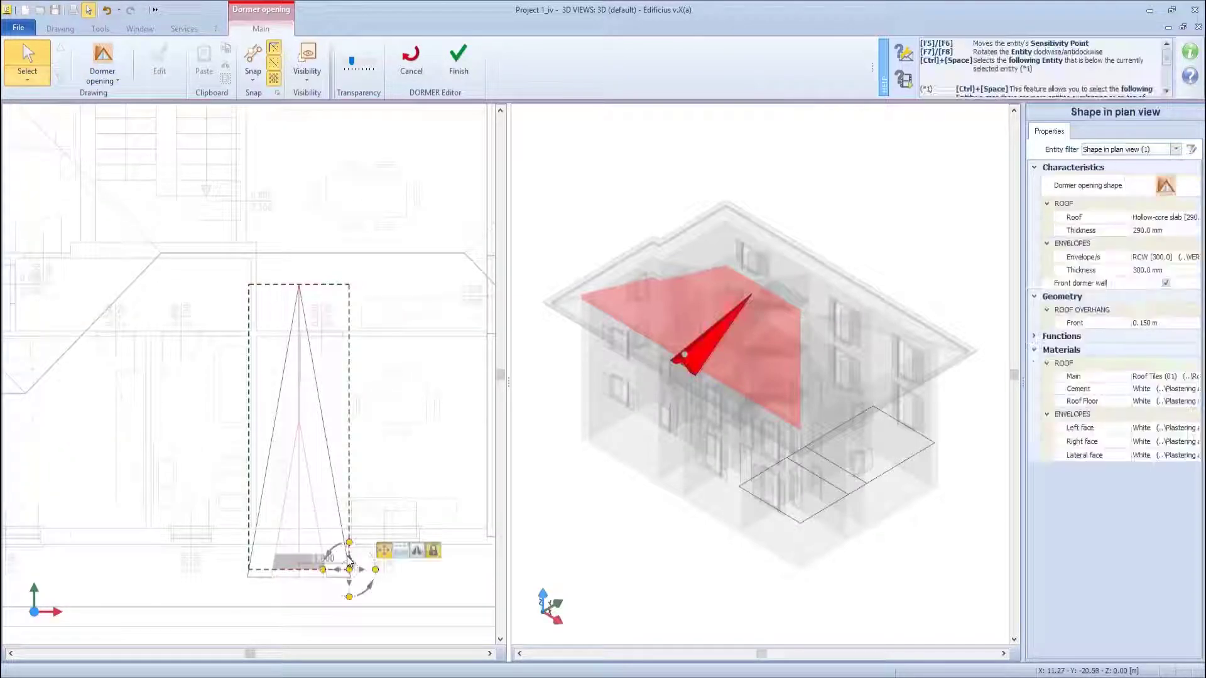
left_click(316, 563)
type("1.5")
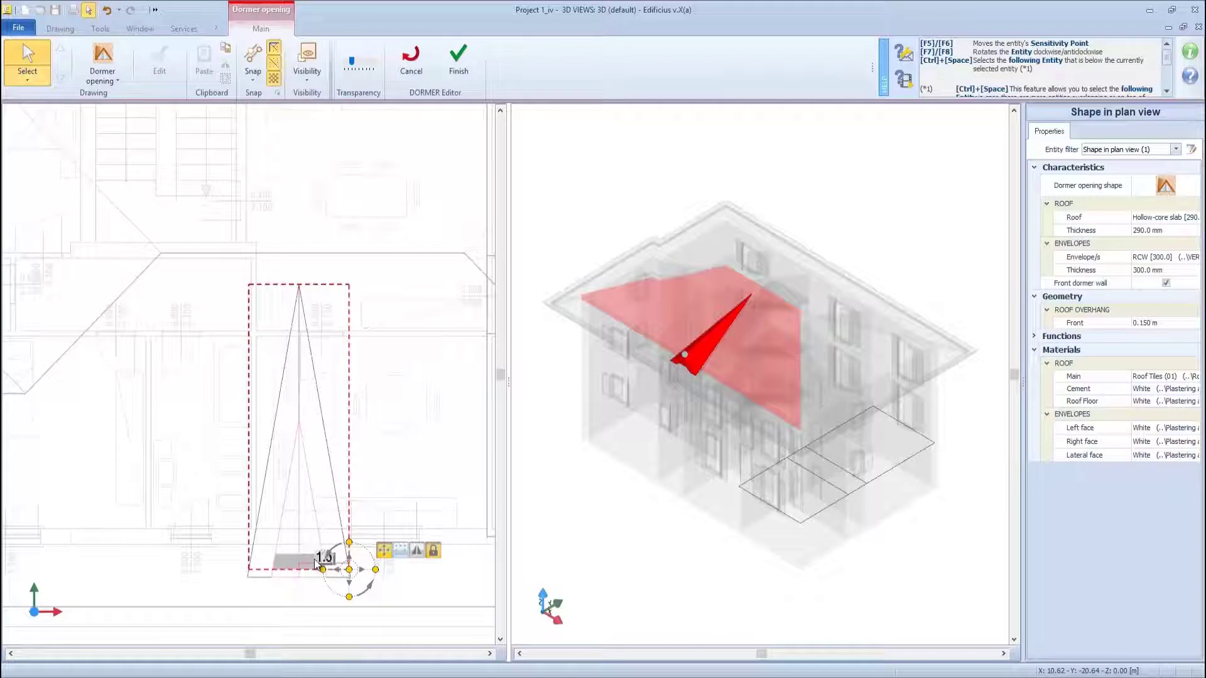
key("Return")
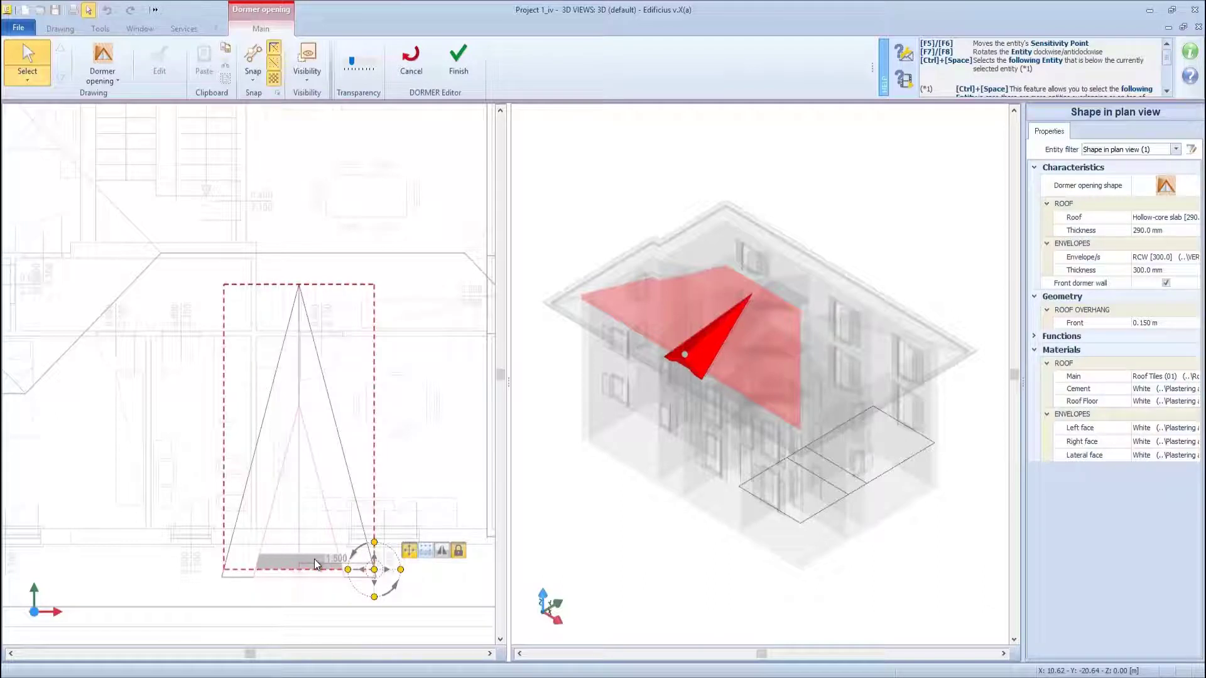
left_click_drag(374, 570, 440, 570)
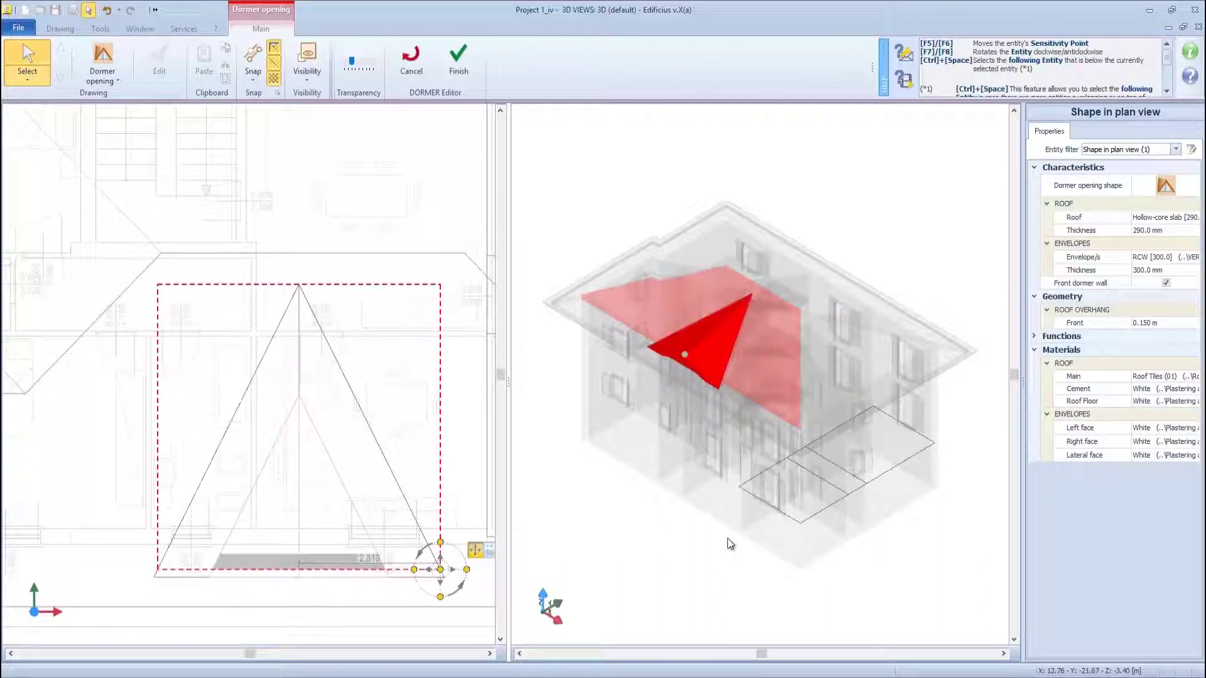
Finish the dormer so it is built into the tiled roof slope.
scroll(721, 322, "up", 2)
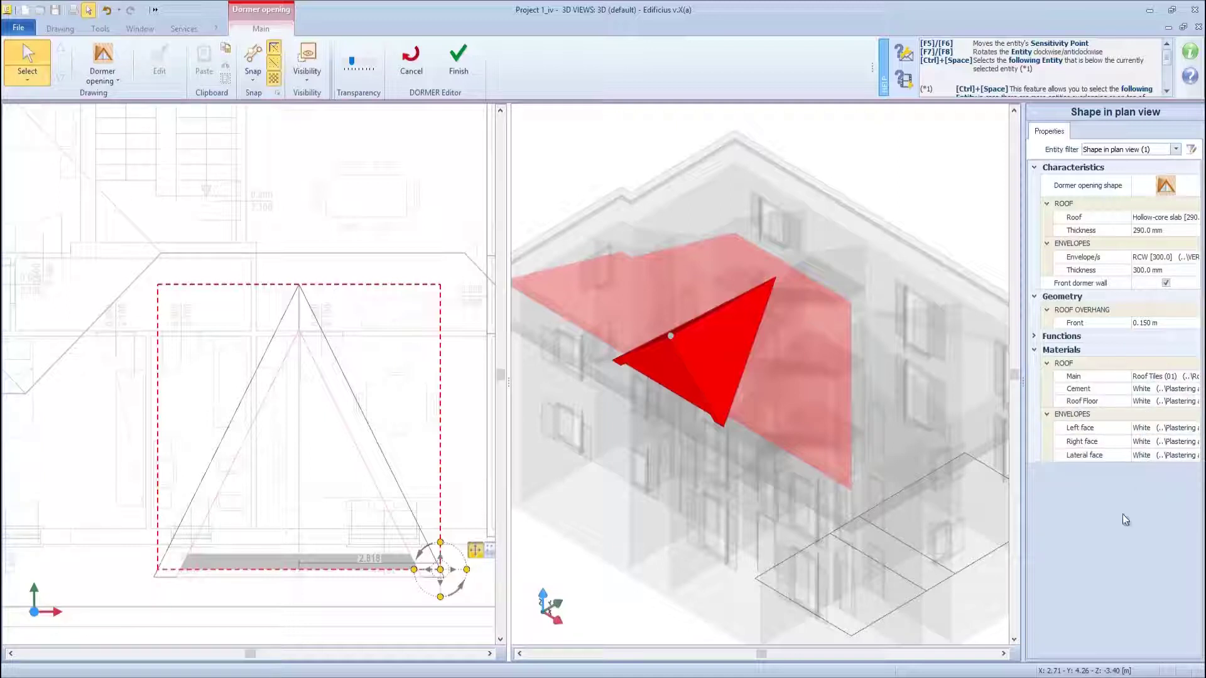
left_click(456, 57)
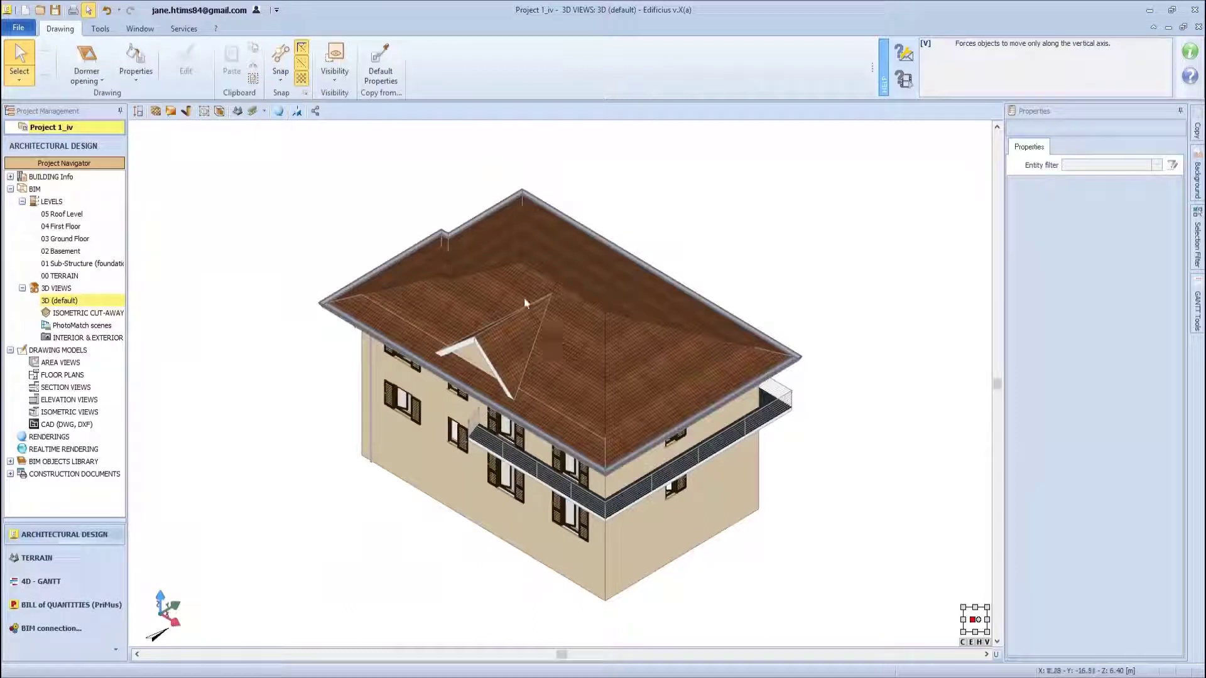
scroll(463, 345, "up", 5)
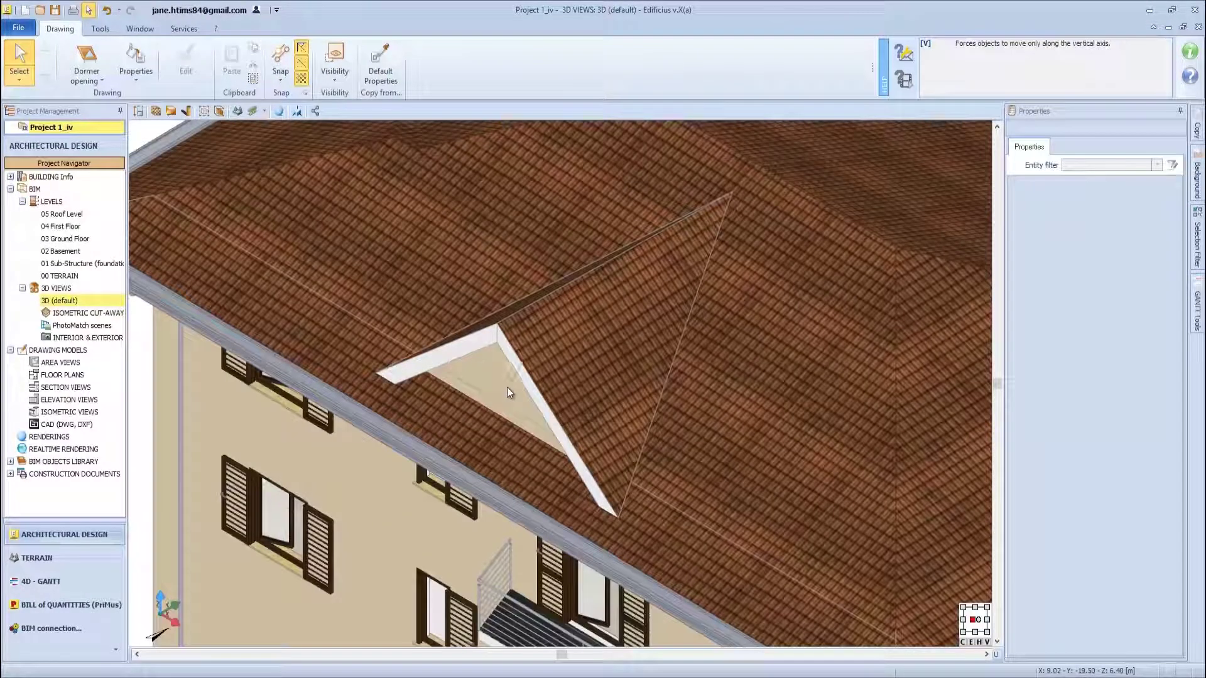